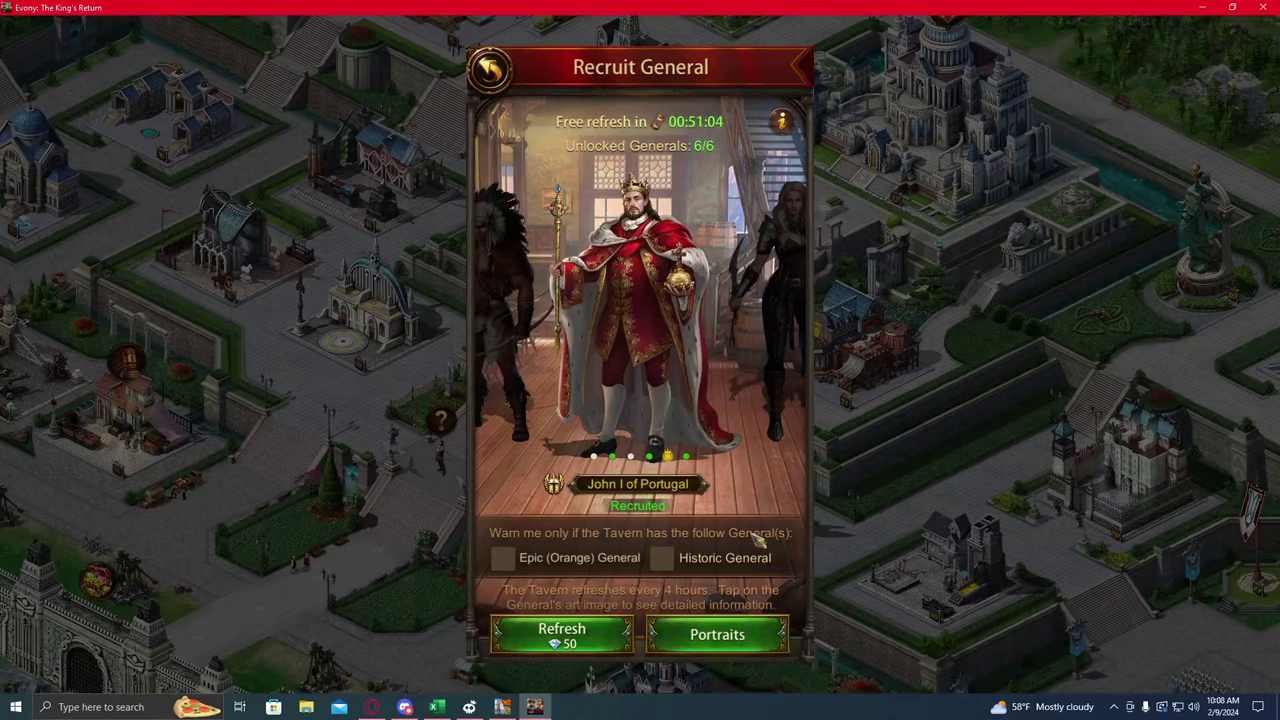
Step: Open the tavern's general portraits and filter them to Siege Machine generals
left_click(743, 635)
scroll(760, 115, "down", 3)
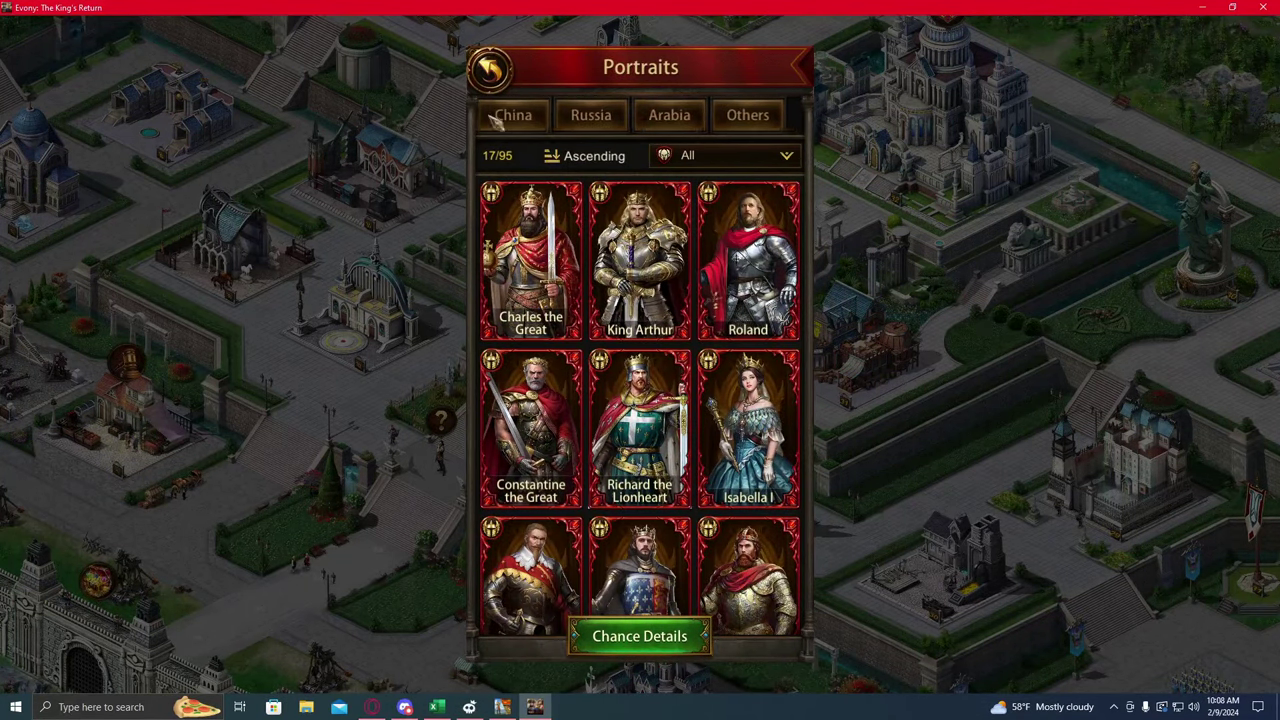
left_click(700, 163)
left_click(720, 326)
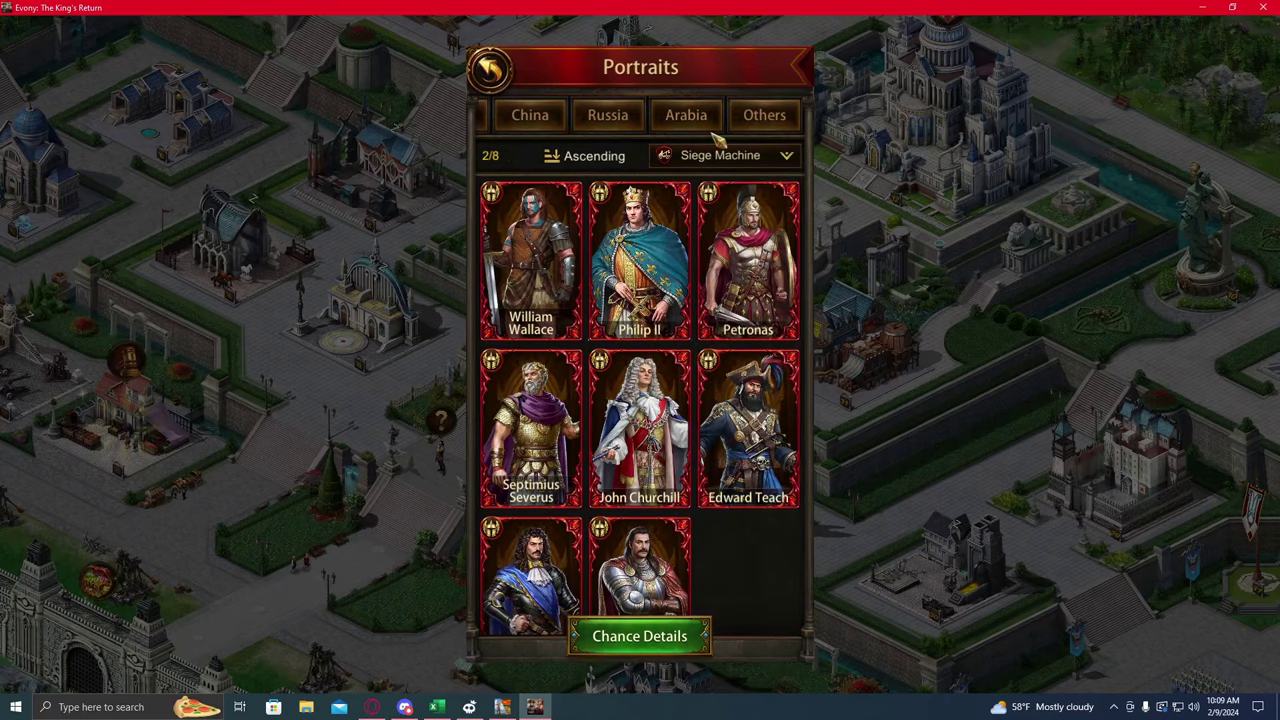
Step: Look through the siege machine general portraits by region, including Arabia, Russia and China
left_click(686, 115)
left_click(608, 115)
scroll(738, 118, "up", 1)
left_click(738, 118)
scroll(738, 125, "up", 1)
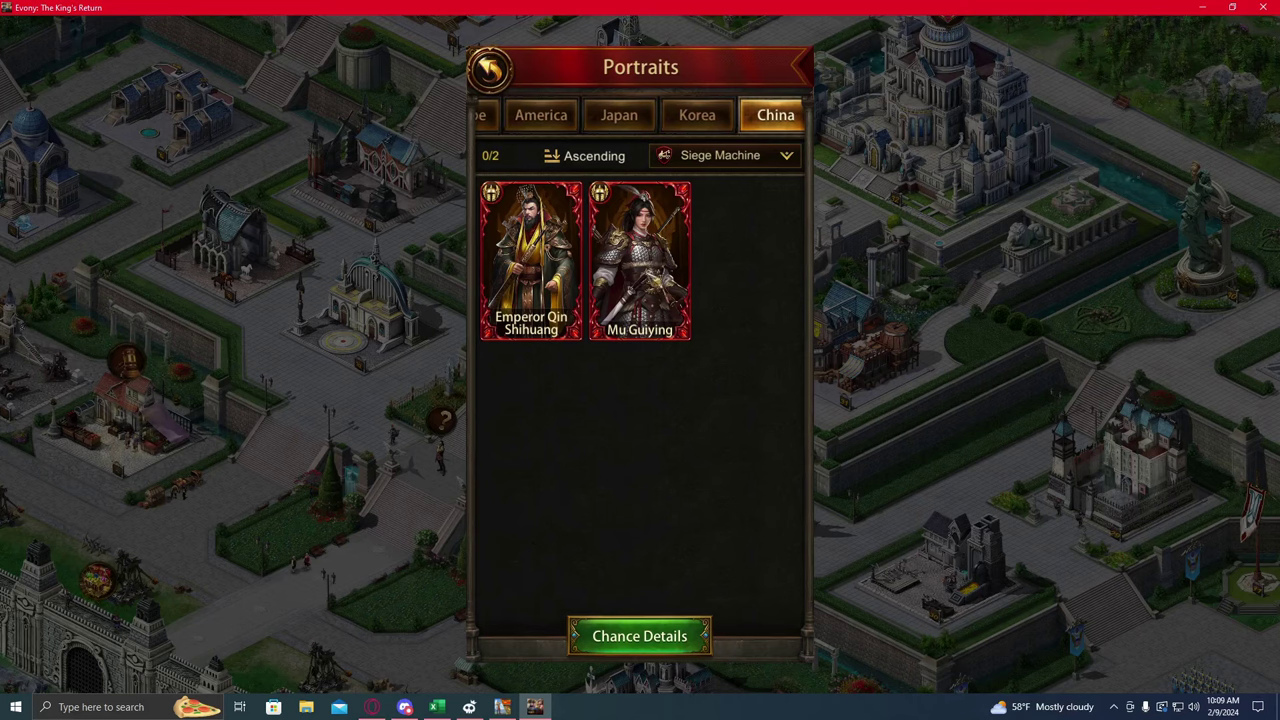
Step: Examine Mu Guiying's attributes and skills, and close the game to return to the Siege Stats workbook in Excel
left_click(640, 260)
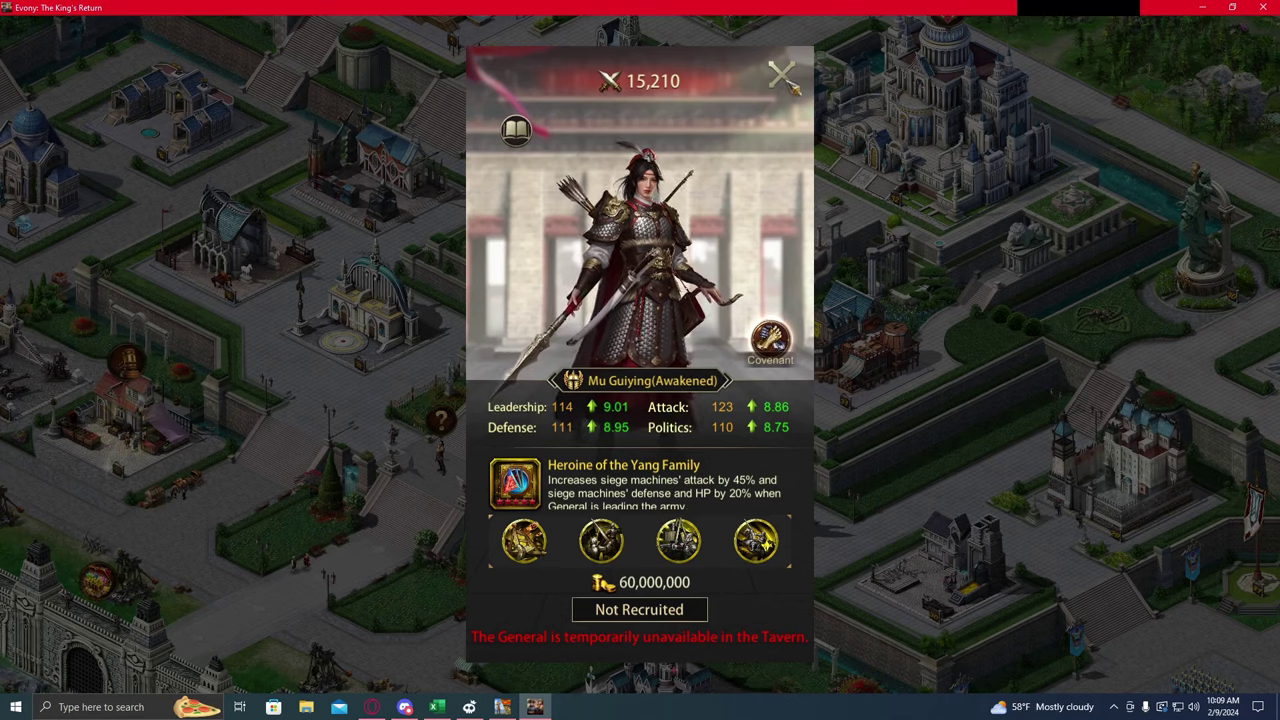
left_click(784, 80)
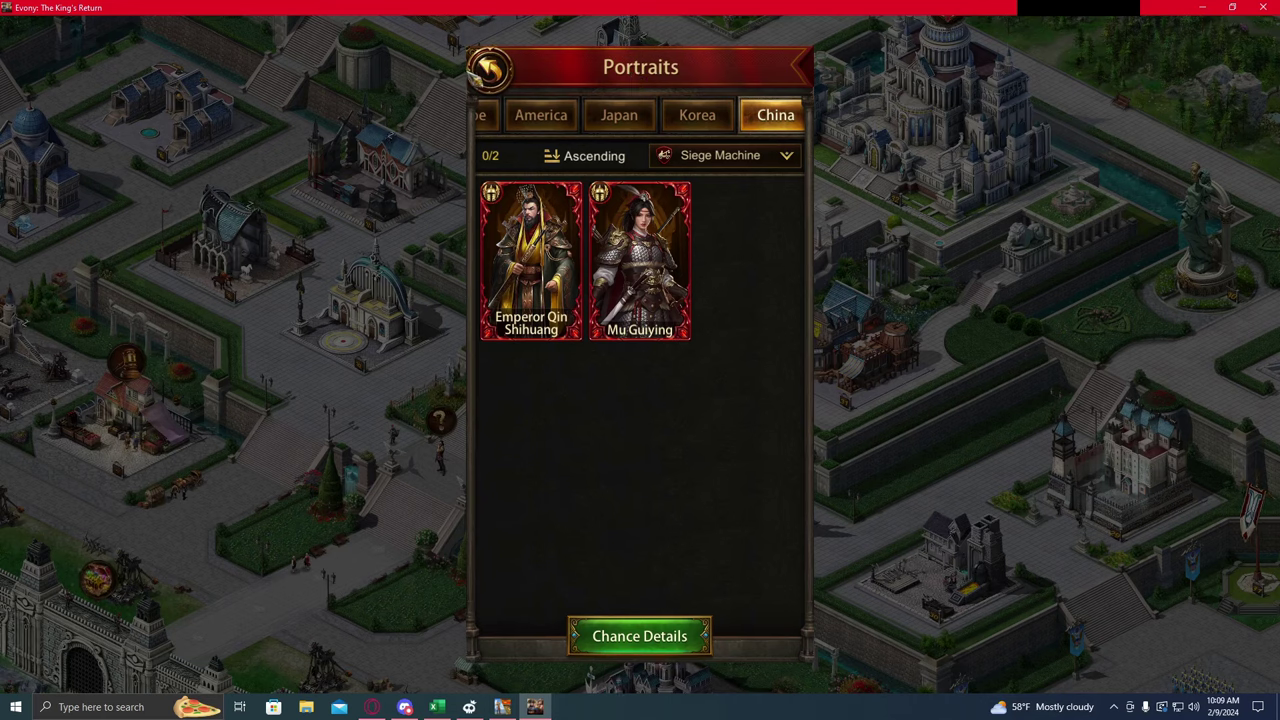
left_click(490, 74)
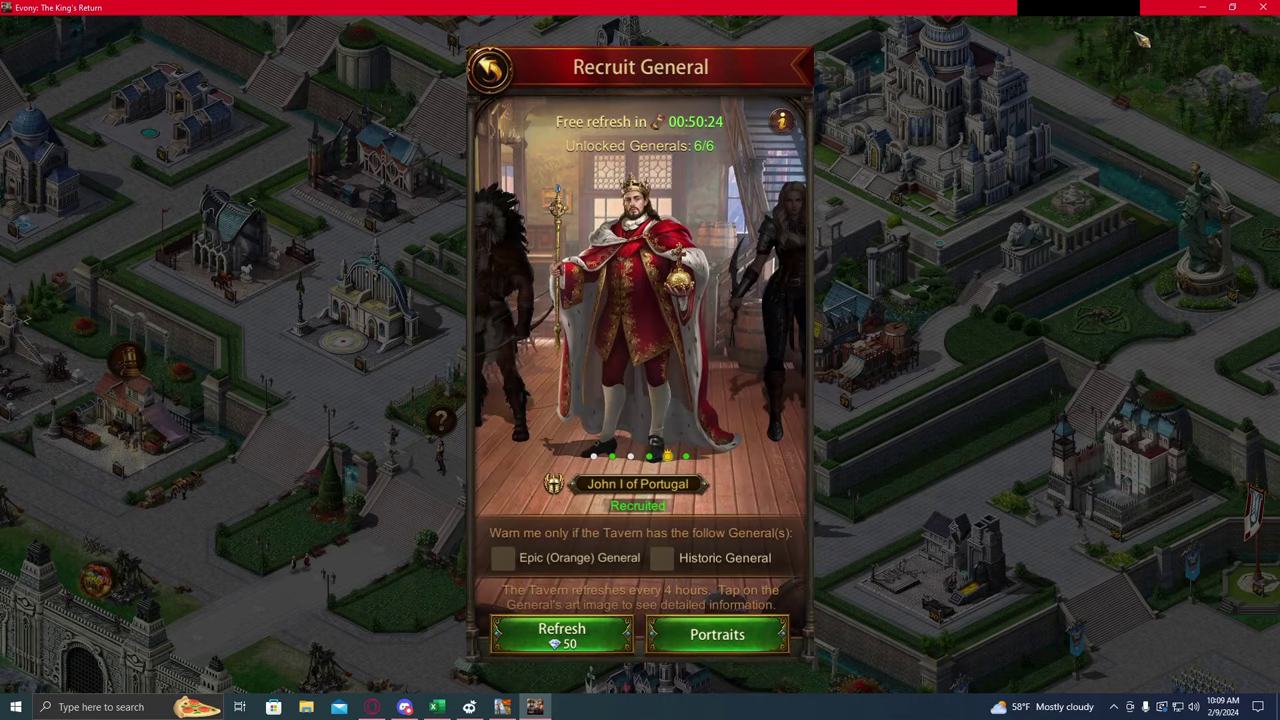
left_click(1264, 8)
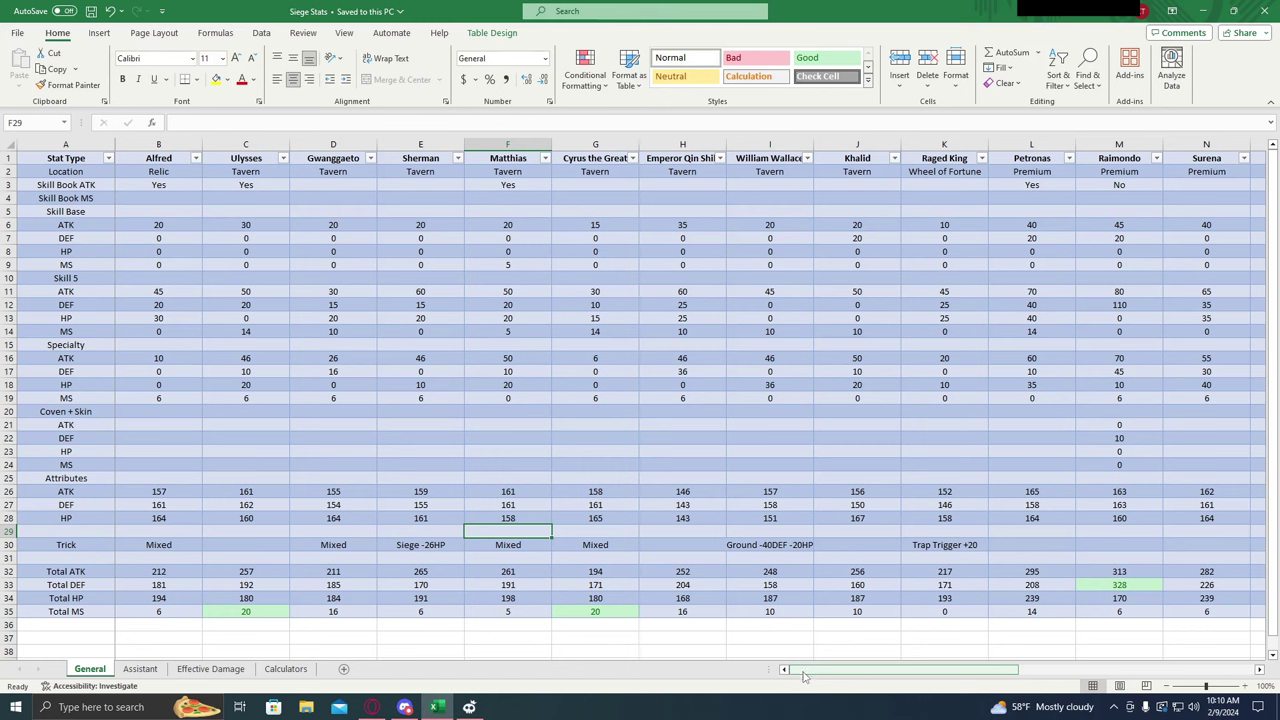
Step: Review Alfred's total ATK, HP, DEF and MS on the General sheet
left_click_drag(802, 676, 760, 659)
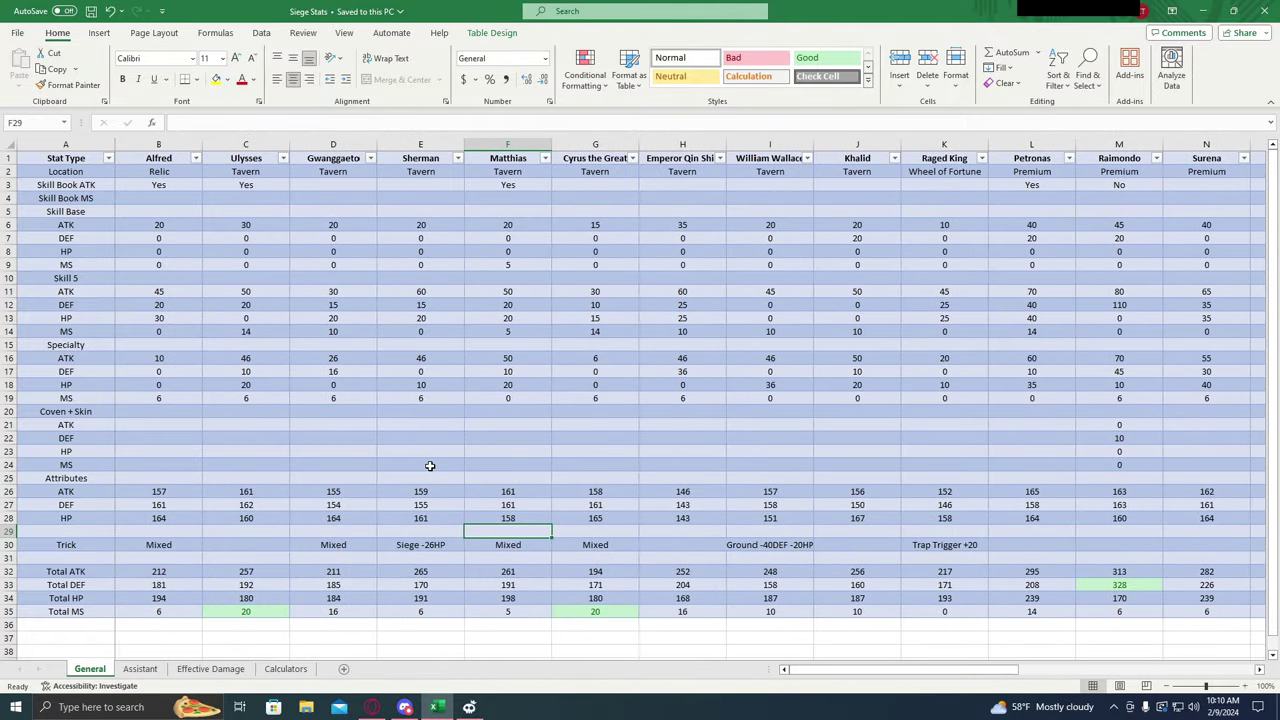
left_click(177, 570)
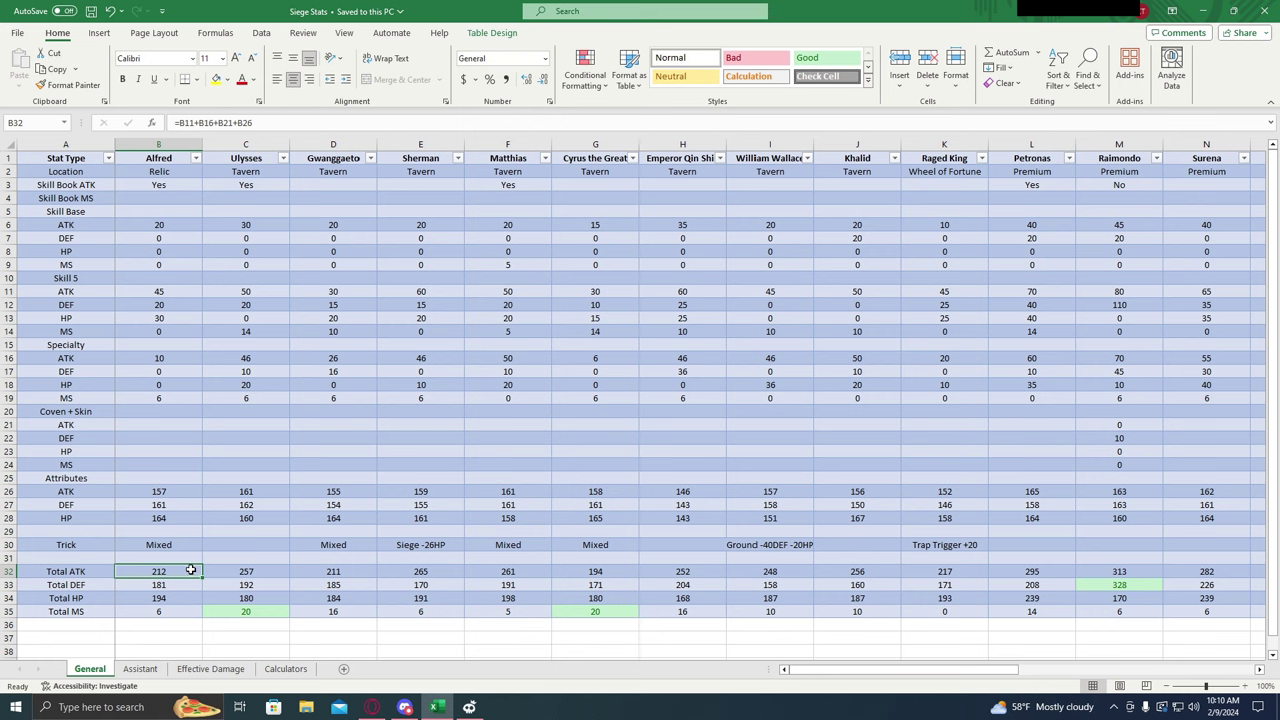
left_click(177, 594)
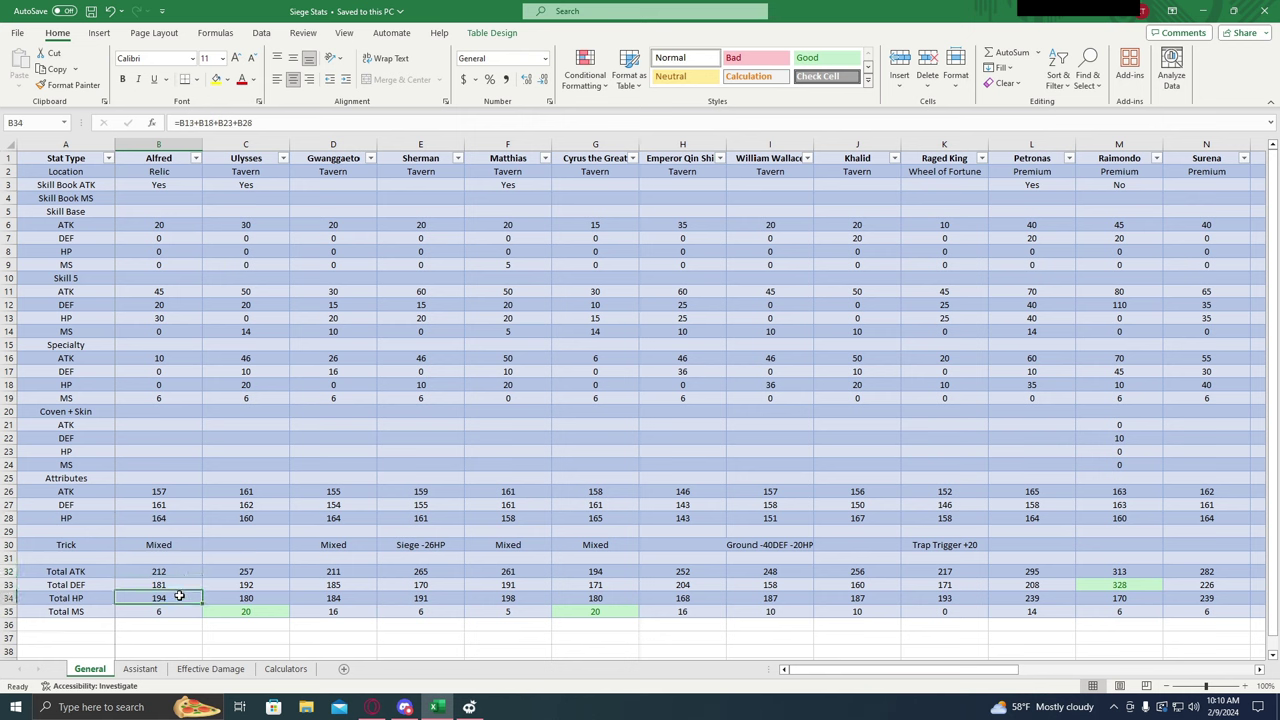
left_click(177, 585)
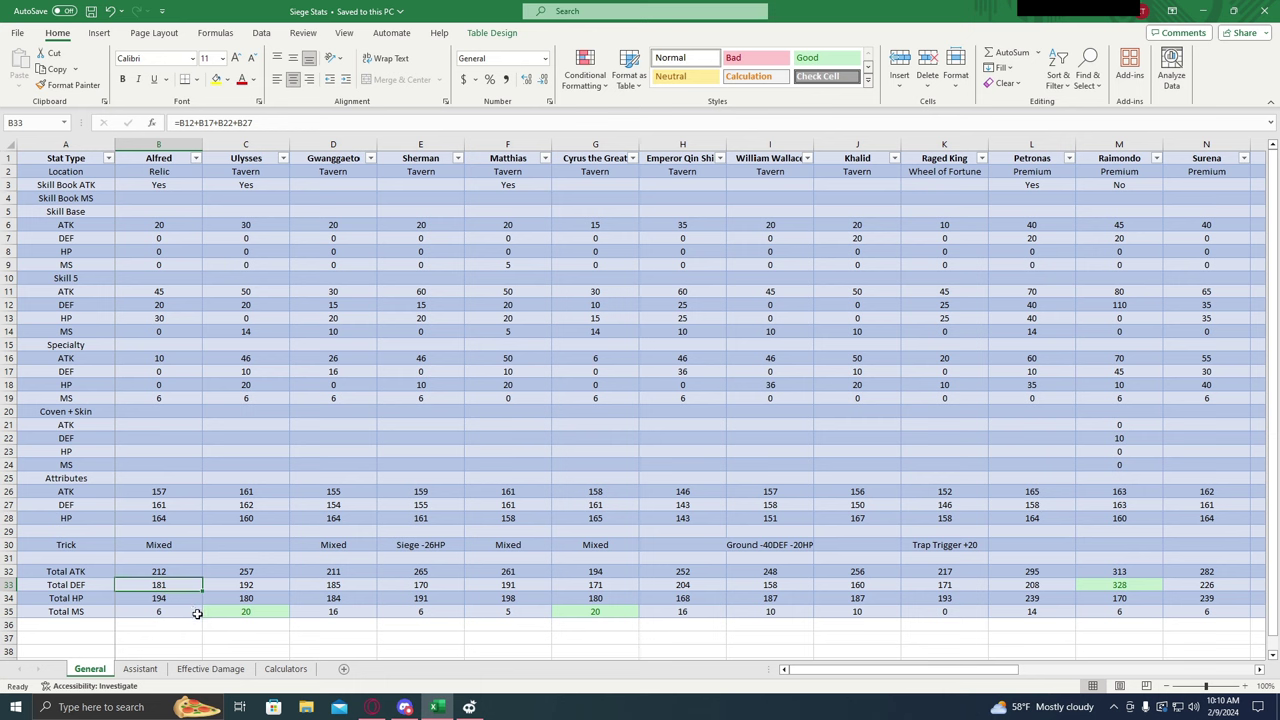
left_click(189, 611)
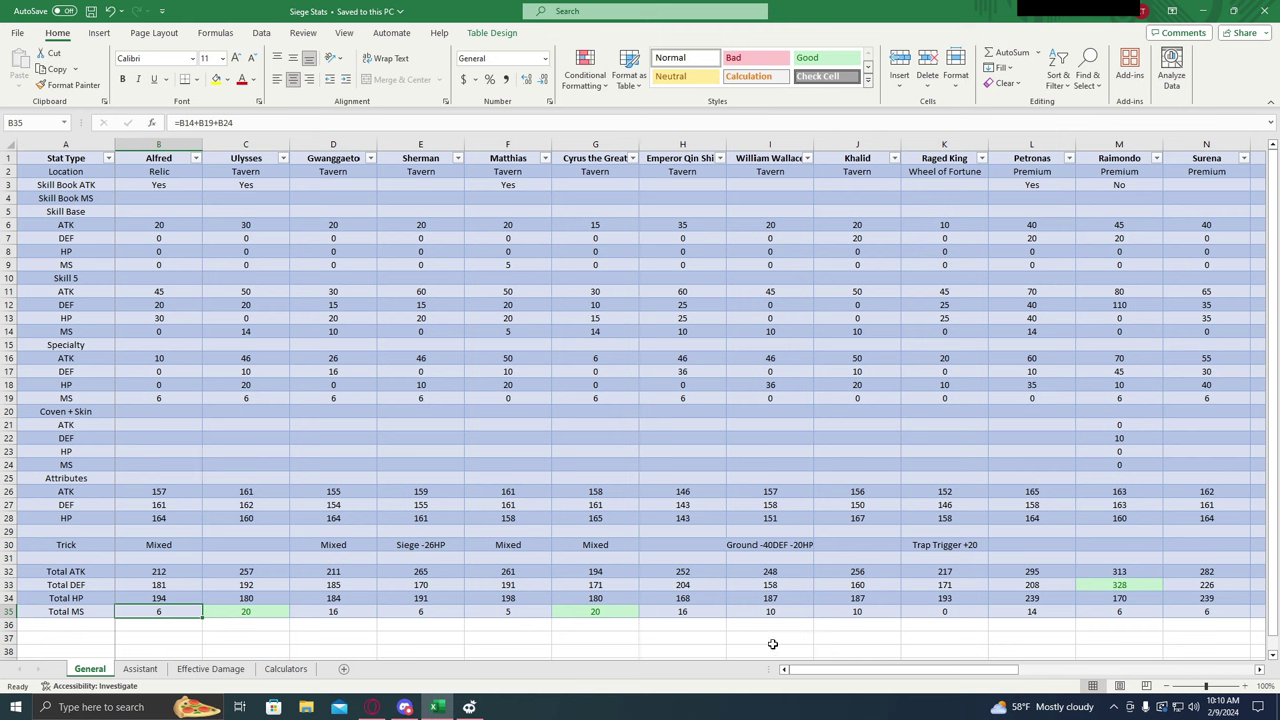
Step: Check Ulysses's total MS and compare the total ATK of Ulysses, Sherman and Matthias
left_click(273, 612)
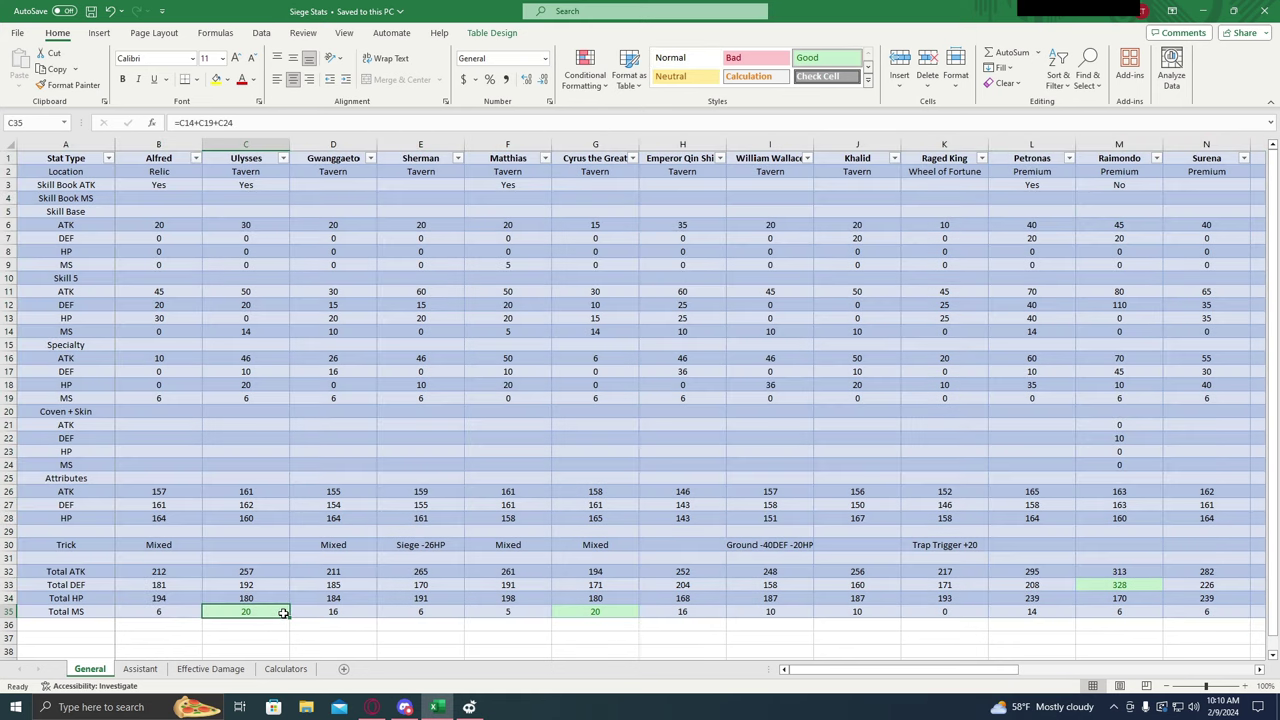
left_click(280, 571)
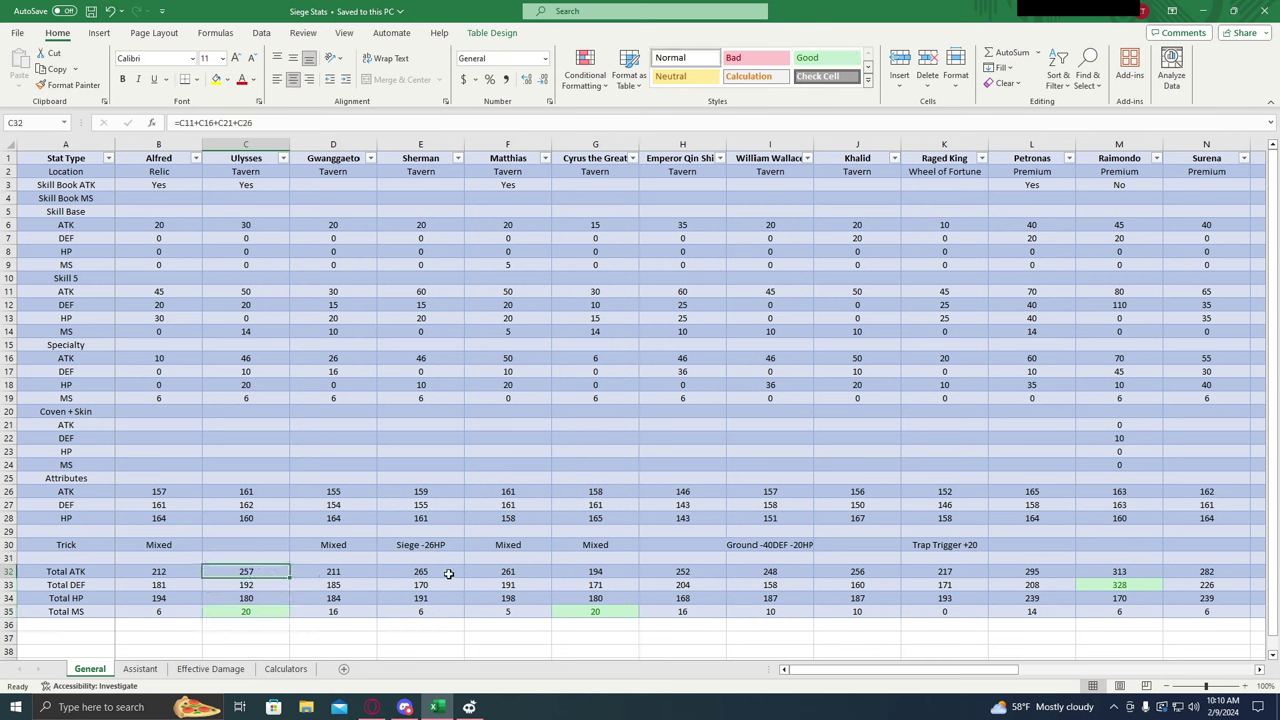
left_click(450, 572)
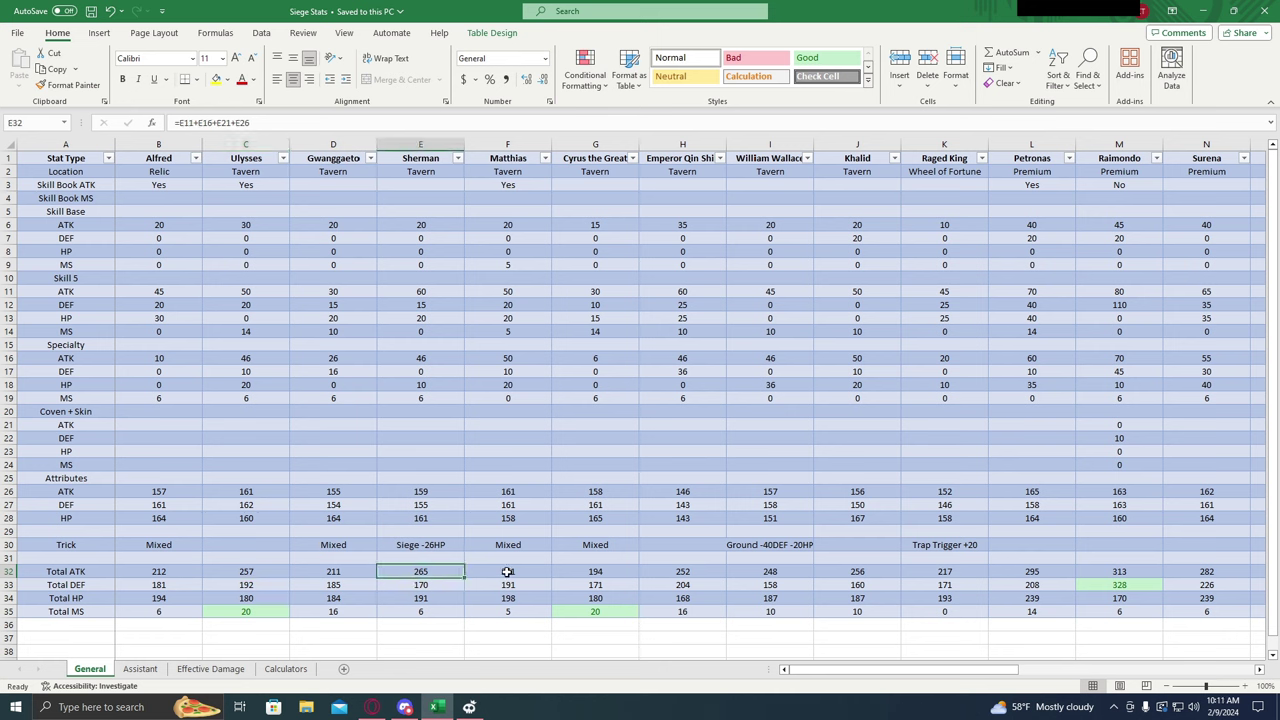
left_click(507, 572)
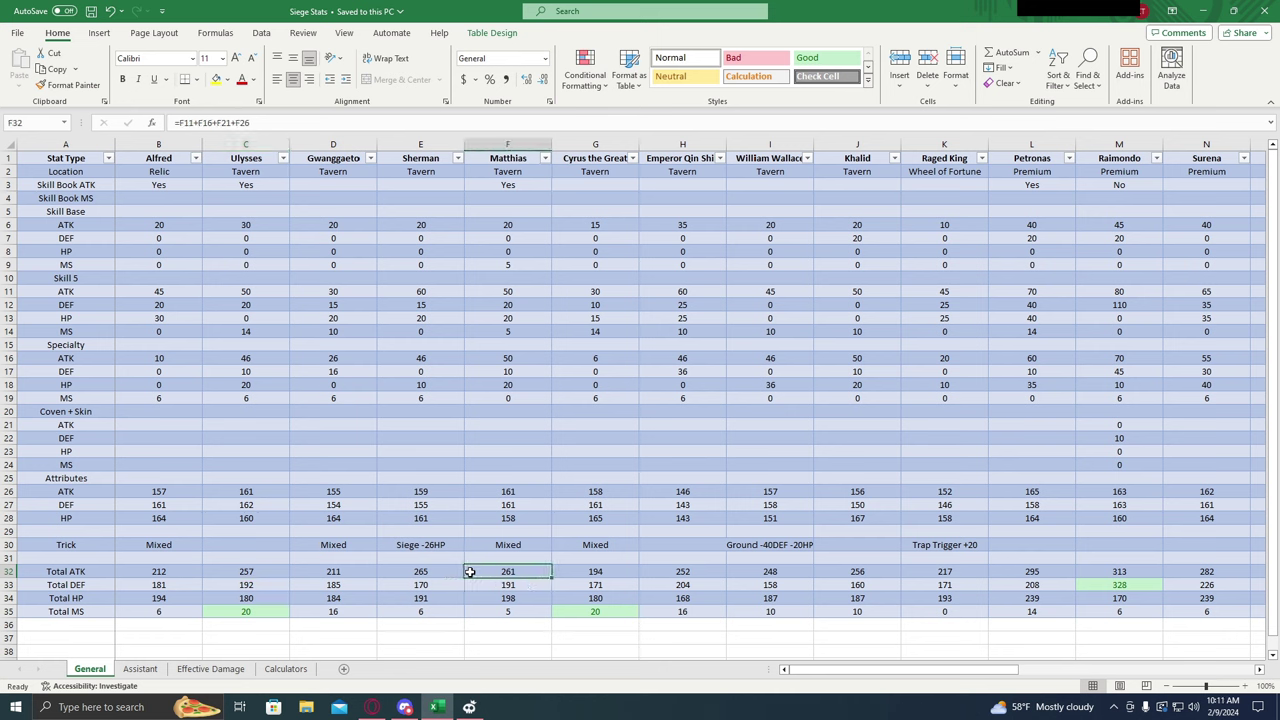
left_click(434, 573)
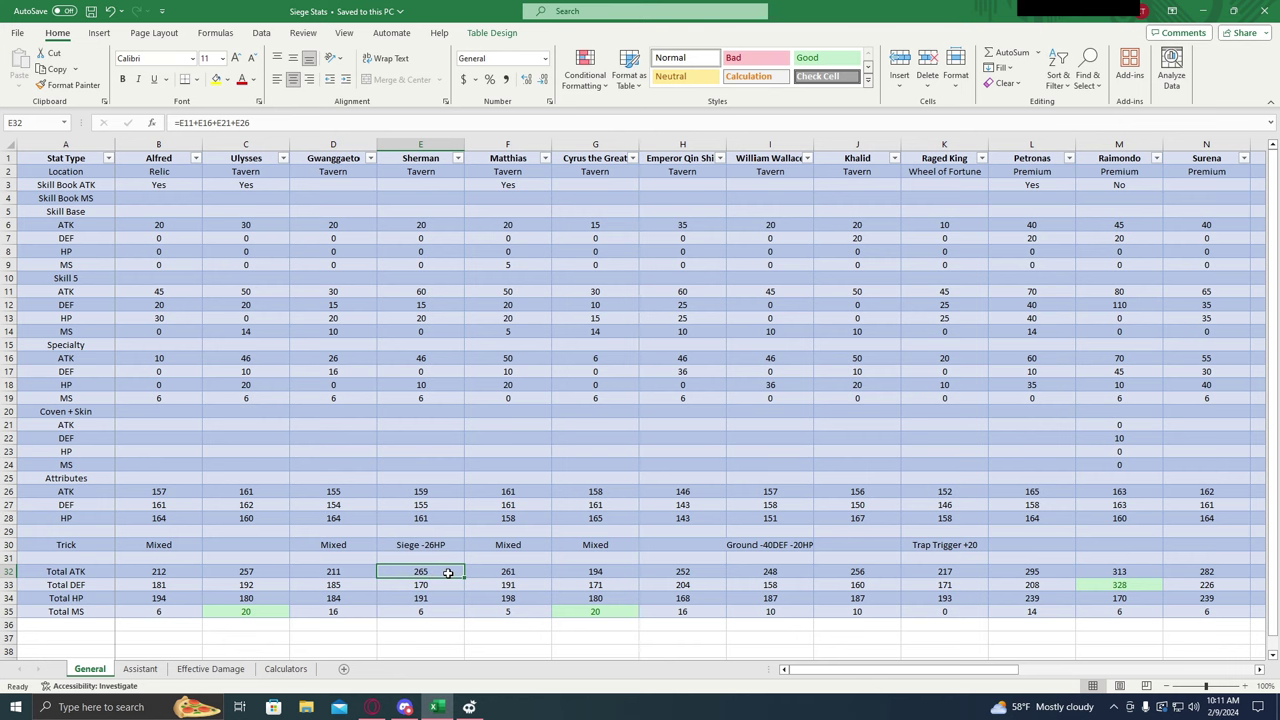
Step: Compare the total MS of Sherman and Matthias
key("ctrl+a")
left_click(462, 606)
left_click(482, 606)
left_click(445, 608)
Step: Compare the total ATK of Sherman, Emperor Qin Shihuang and Ulysses, and recheck Ulysses's total MS
left_click(456, 572)
left_click(664, 572)
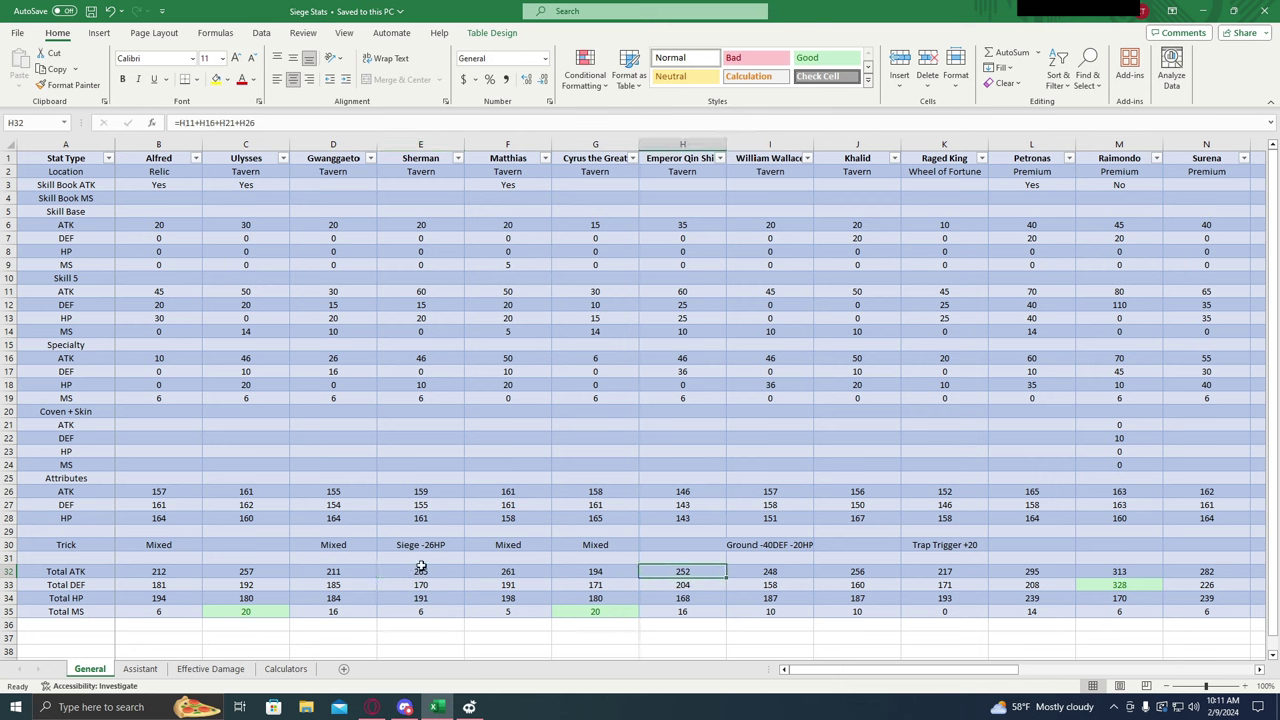
left_click(270, 570)
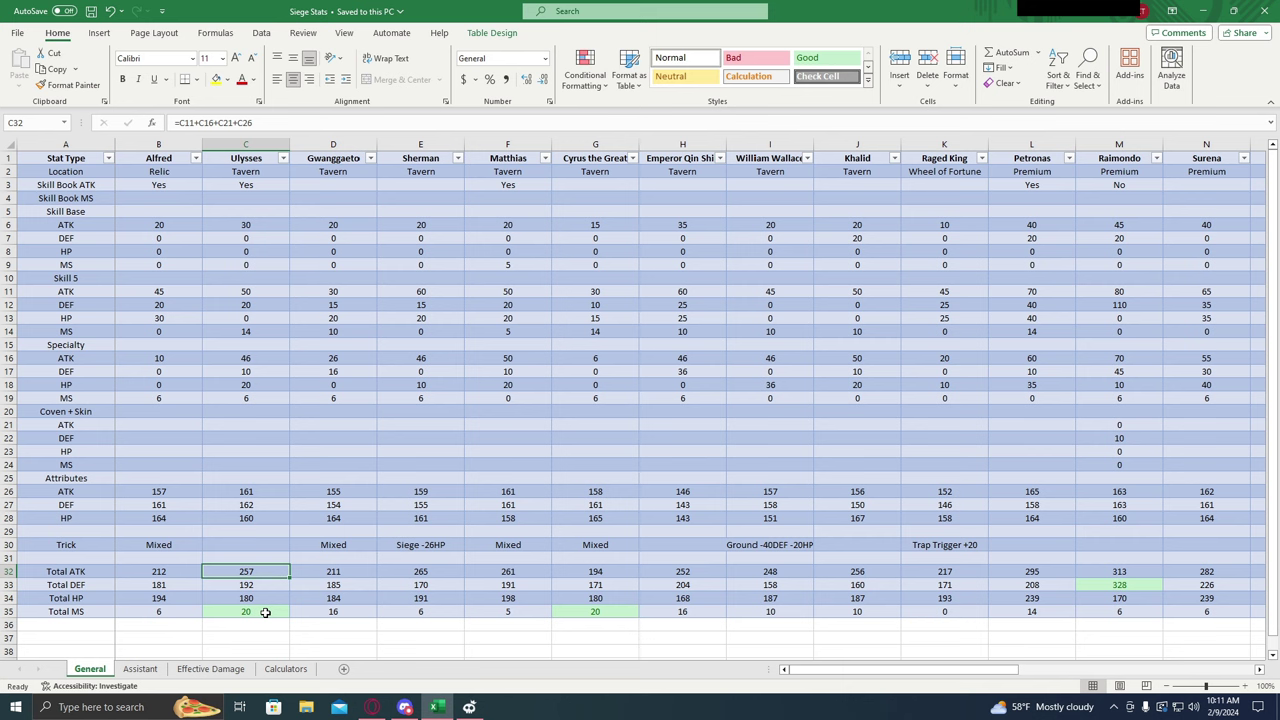
left_click(265, 613)
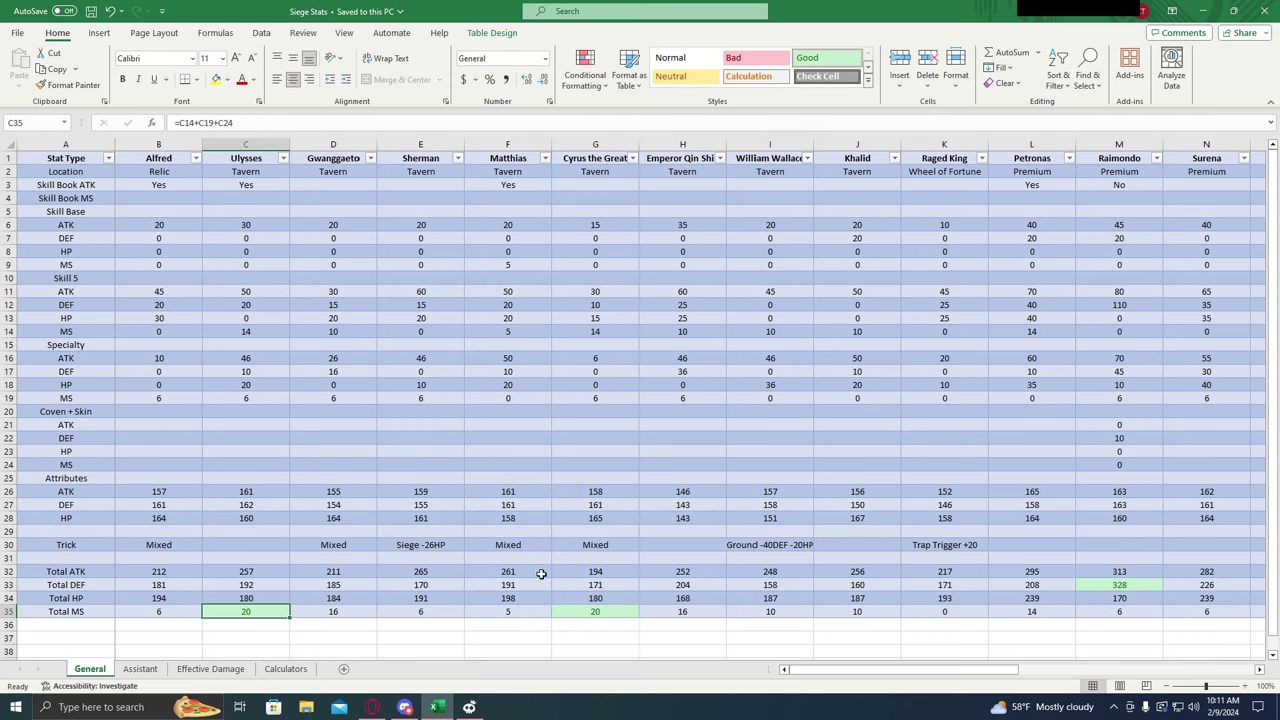
Step: Examine Raged King's trick entry together with the general's total ATK, DEF and HP
left_click_drag(864, 679, 963, 679)
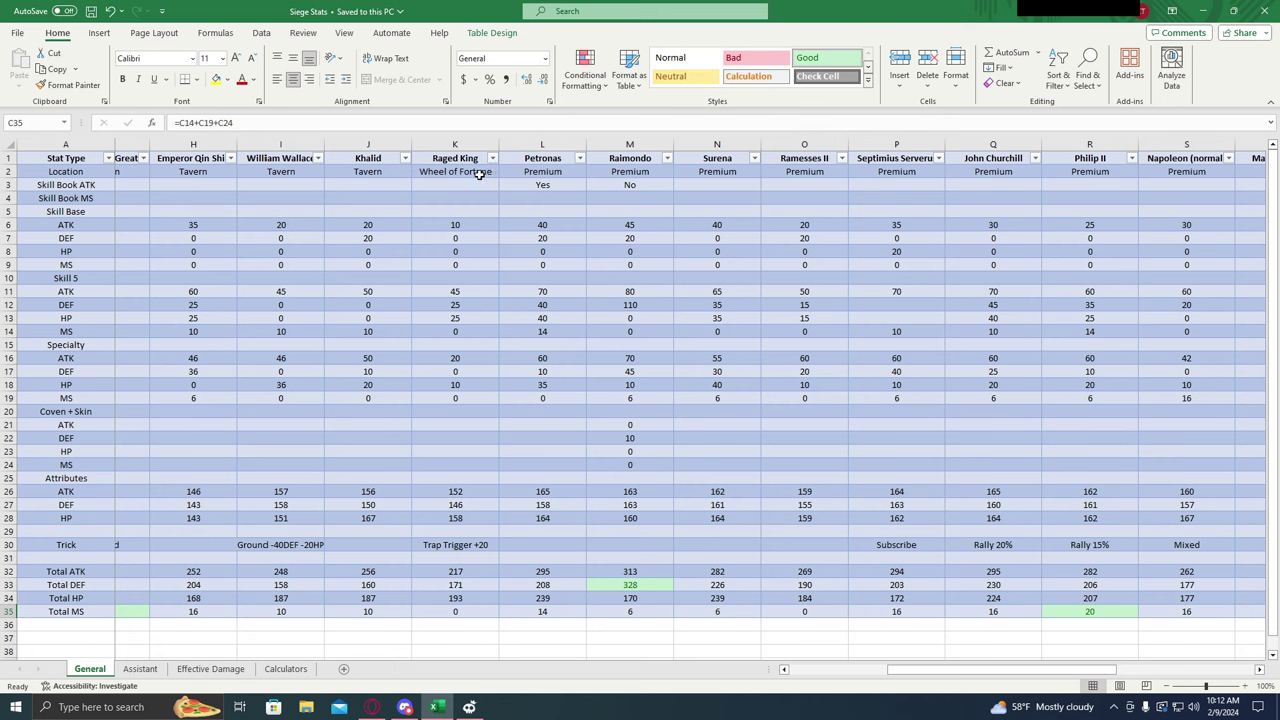
left_click(481, 545)
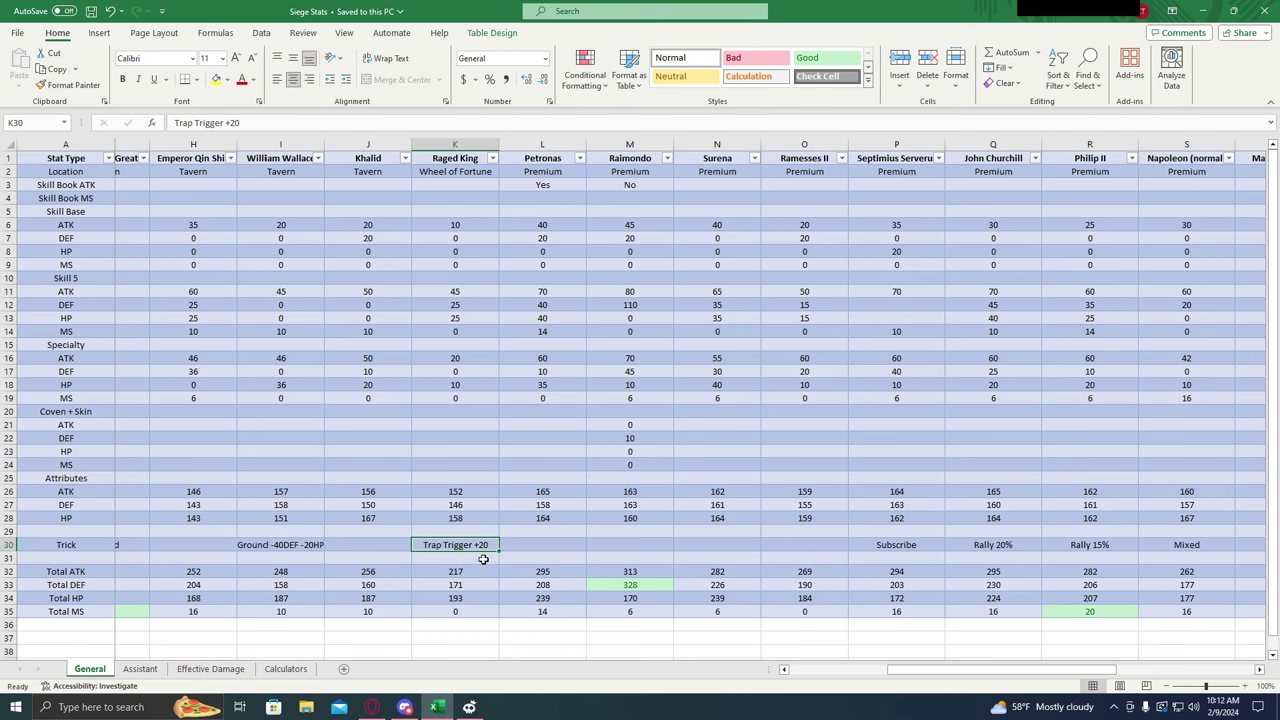
left_click(484, 561)
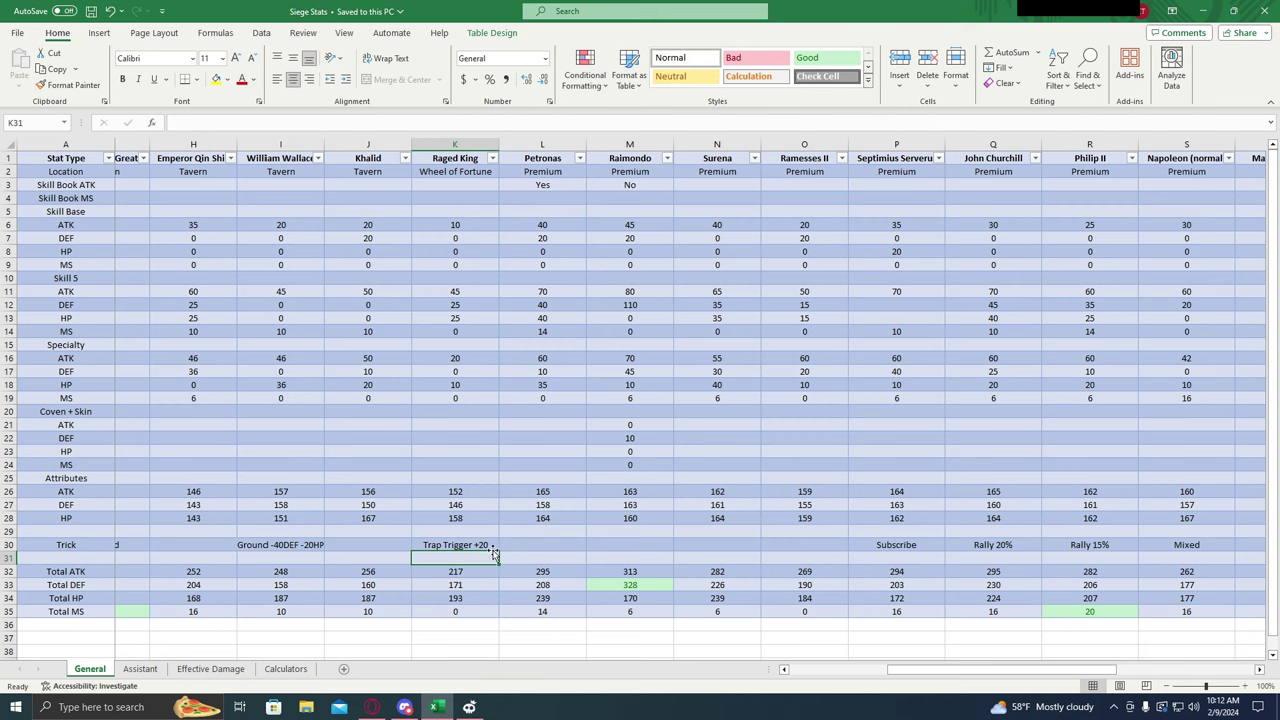
left_click(486, 570)
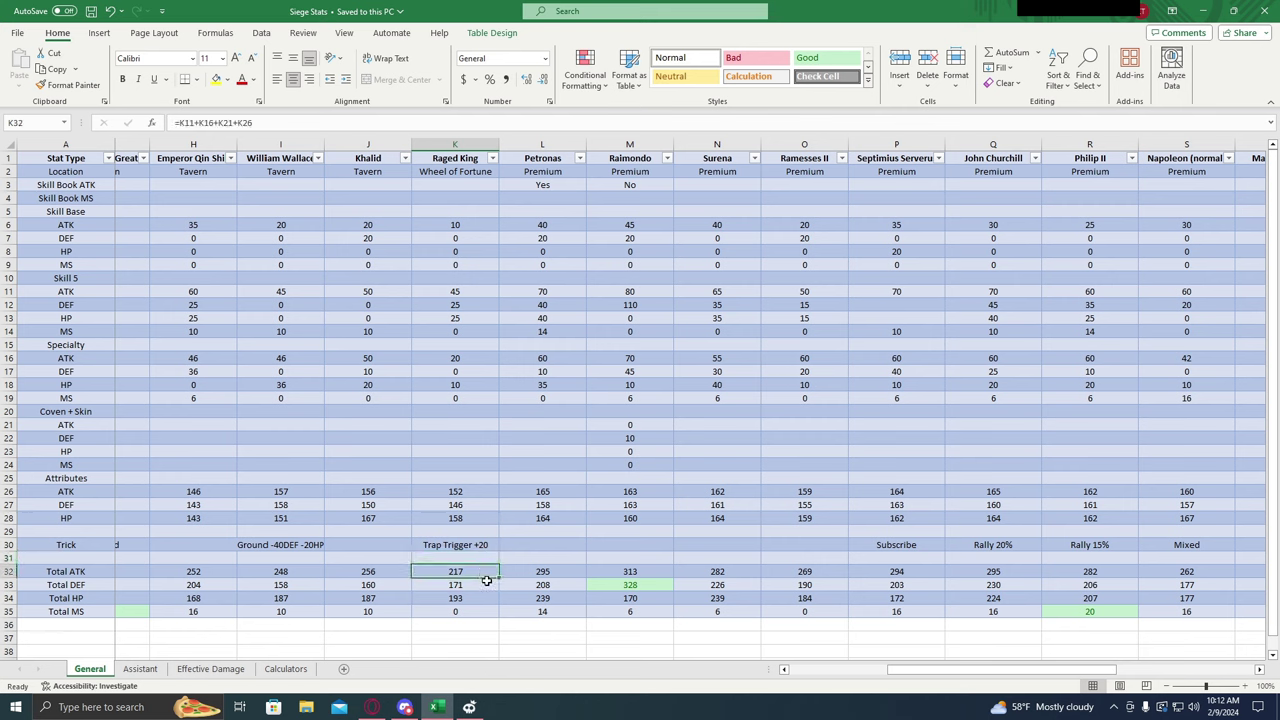
left_click(485, 588)
left_click(480, 597)
left_click(482, 585)
left_click(486, 571)
left_click_drag(490, 547, 493, 553)
left_click(493, 555)
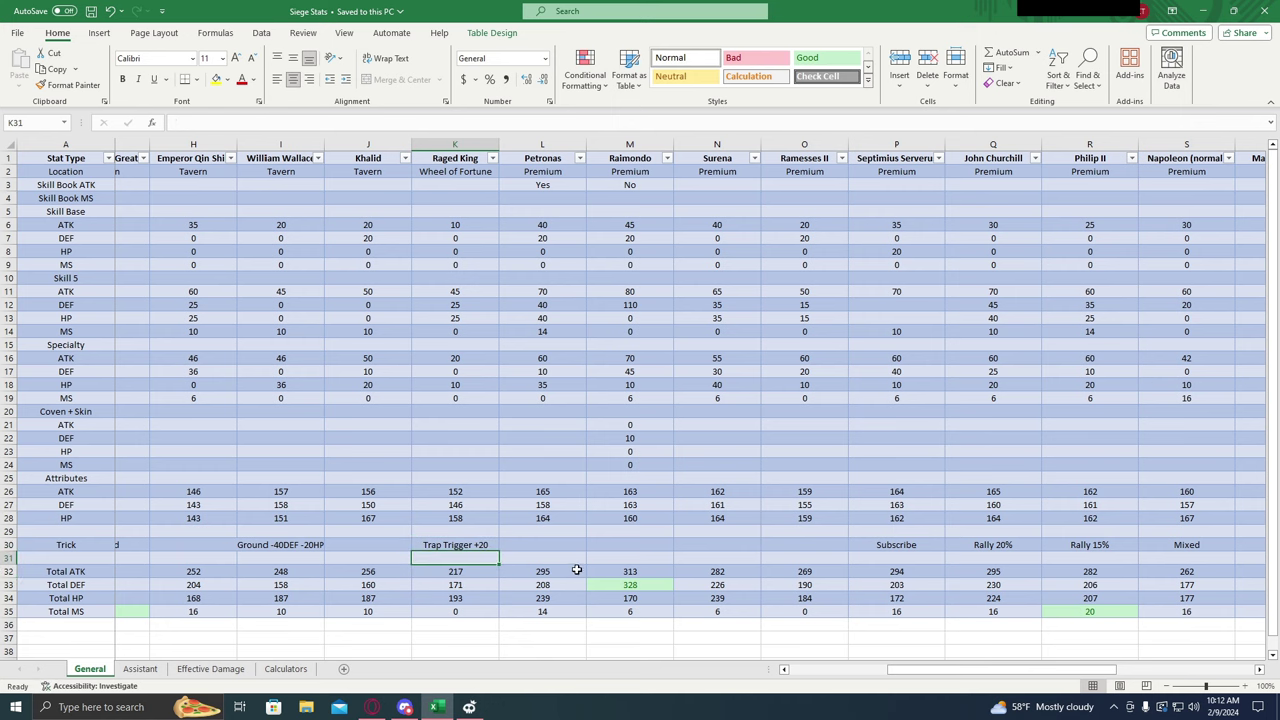
Step: Check Petronas's total ATK and total MS
left_click_drag(921, 676, 992, 680)
left_click(198, 575)
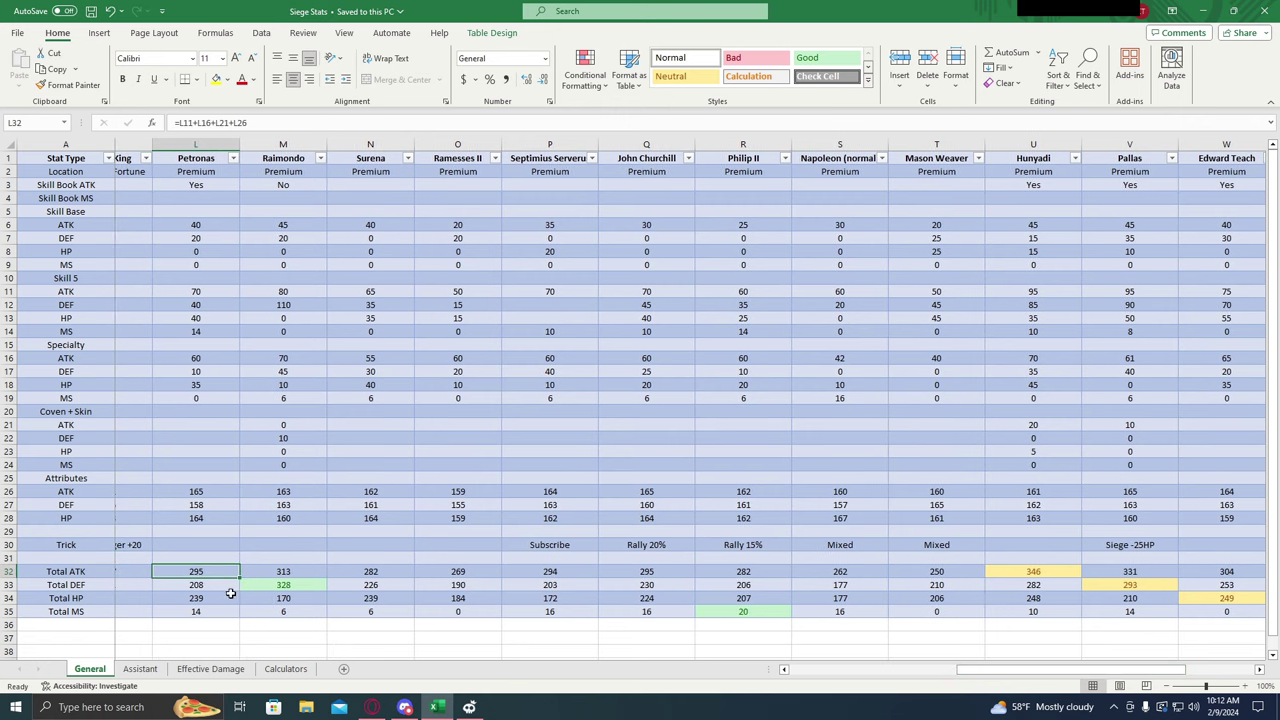
left_click(224, 611)
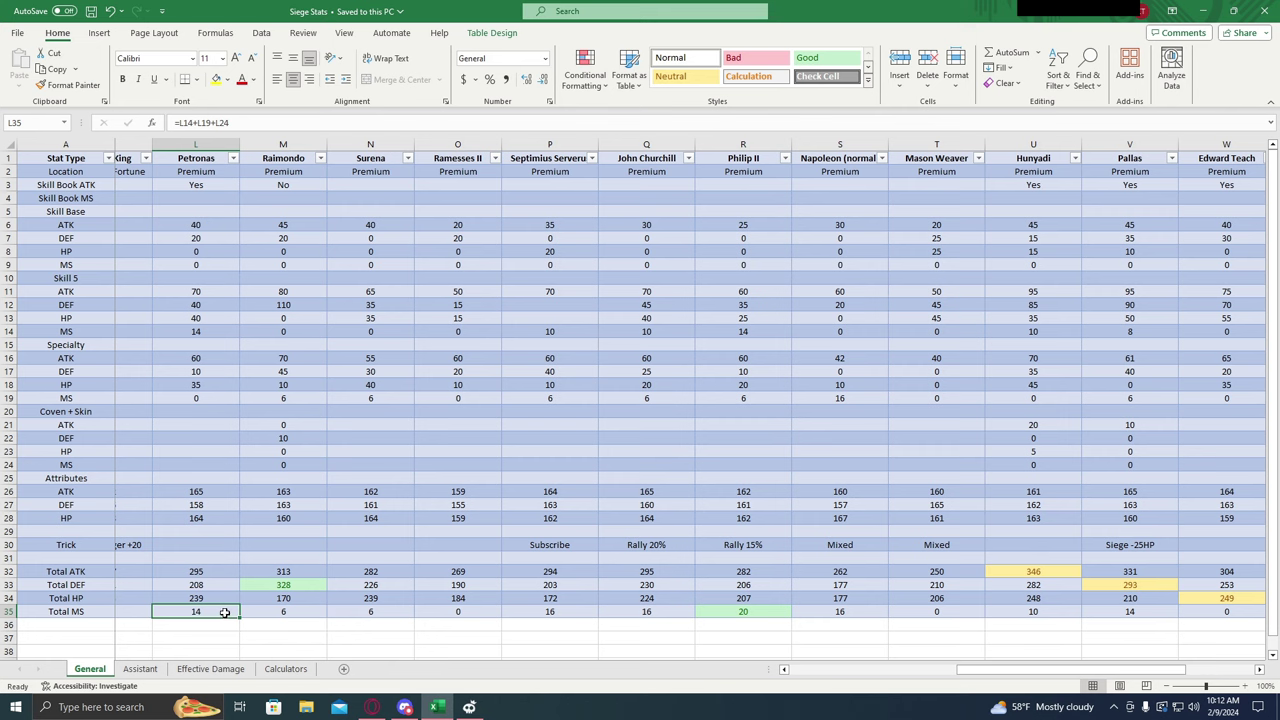
Step: Review Raimondo's total ATK, MS, DEF and HP, comparing the DEF total with the HP total
left_click(266, 573)
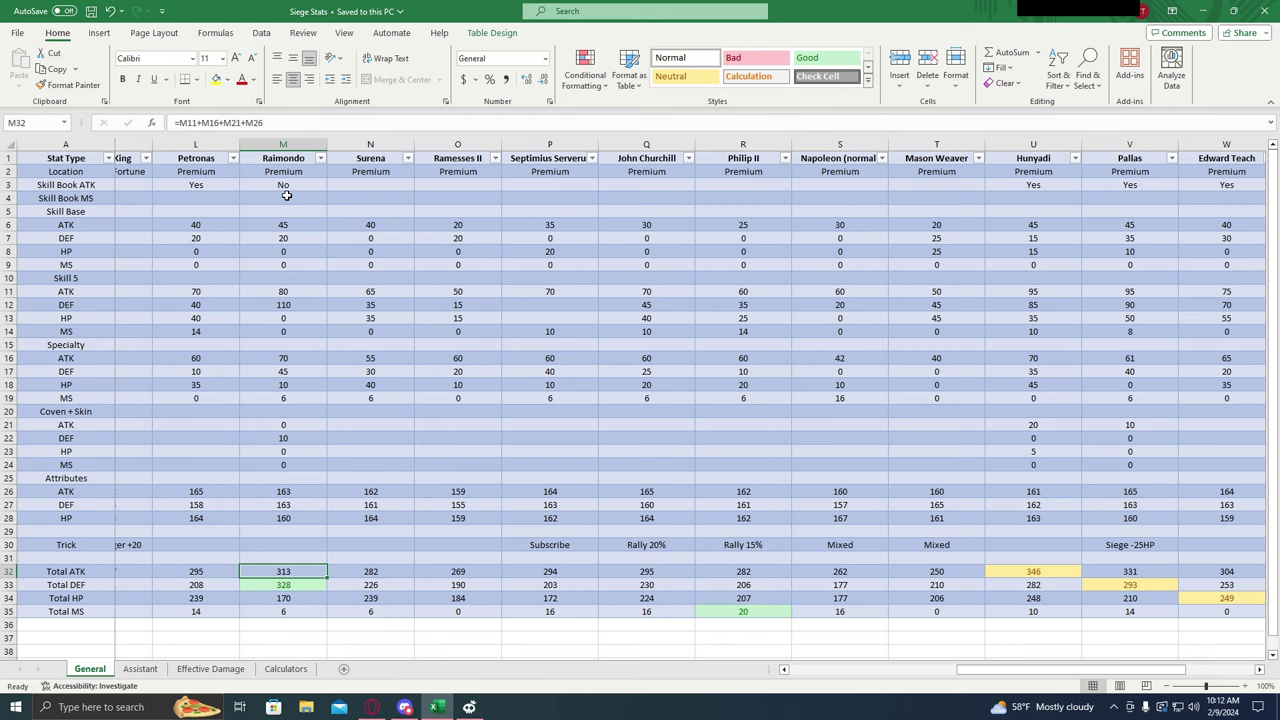
left_click(305, 609)
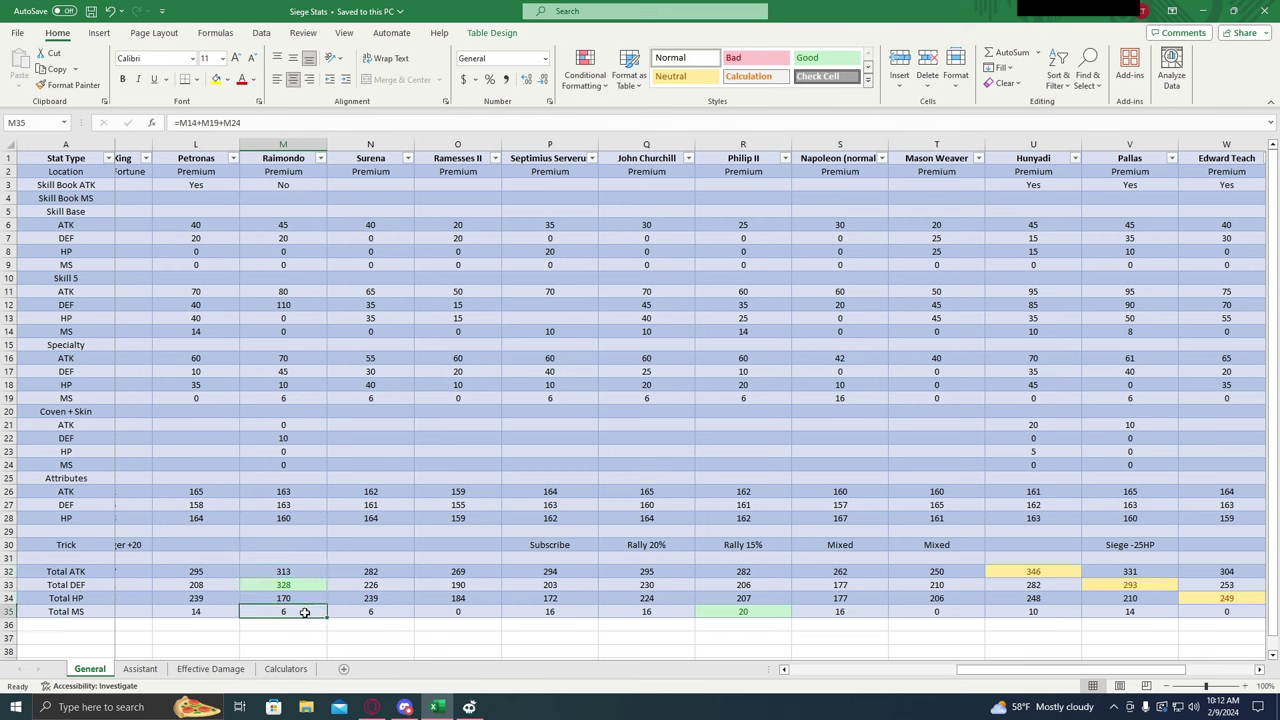
left_click(302, 584)
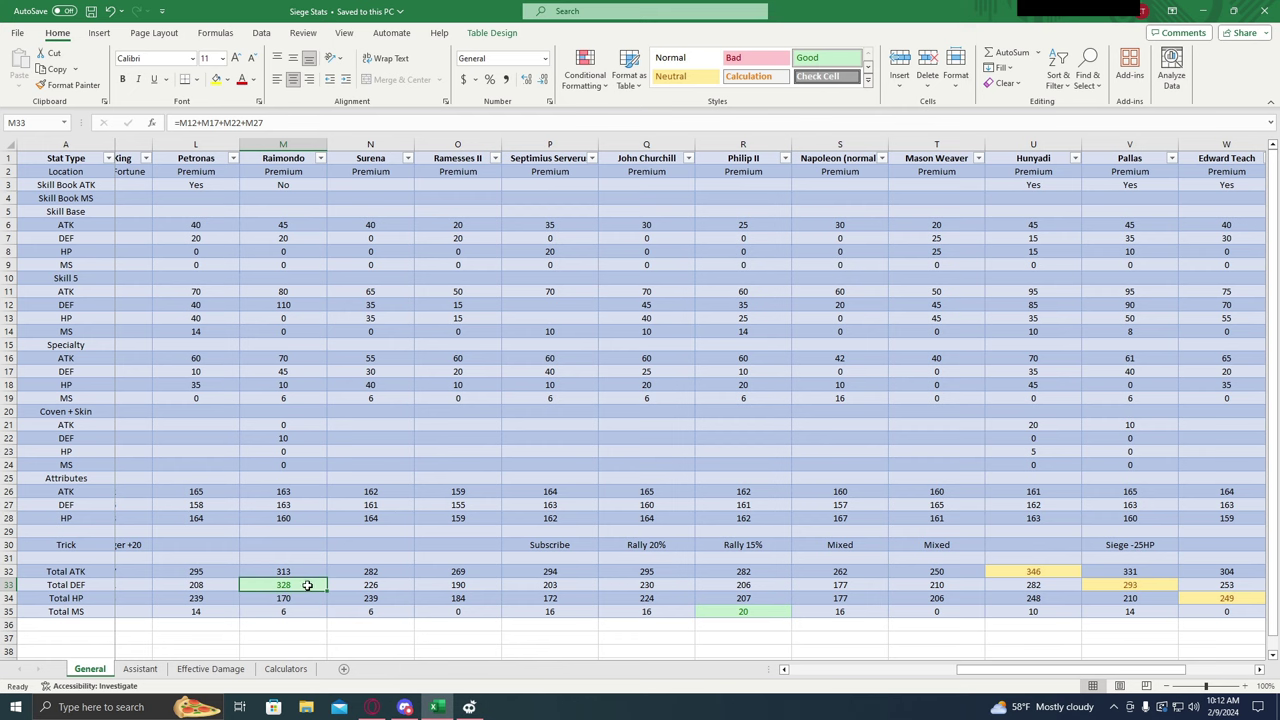
left_click(290, 601)
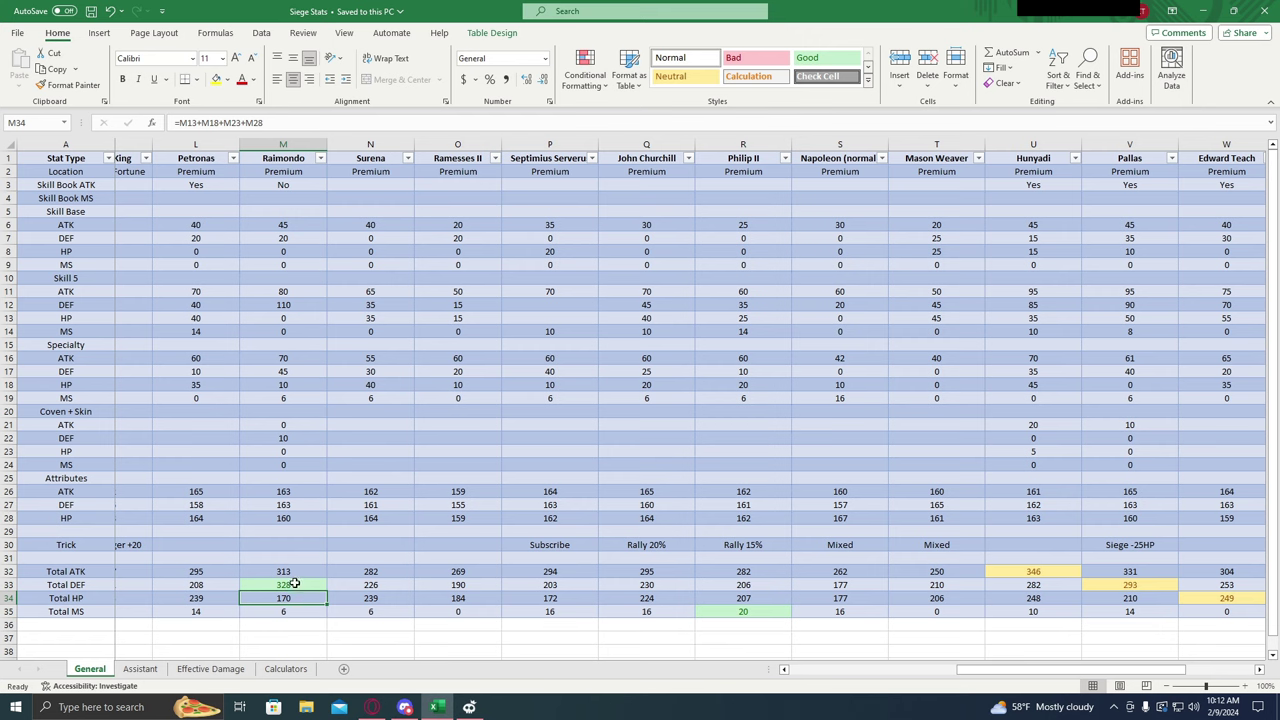
left_click(305, 588)
left_click(305, 598)
Step: Review Surena's total ATK, DEF, HP and MS
key("Right")
left_click(343, 571)
left_click(343, 585)
left_click(341, 598)
left_click(343, 617)
left_click(349, 598)
left_click(353, 587)
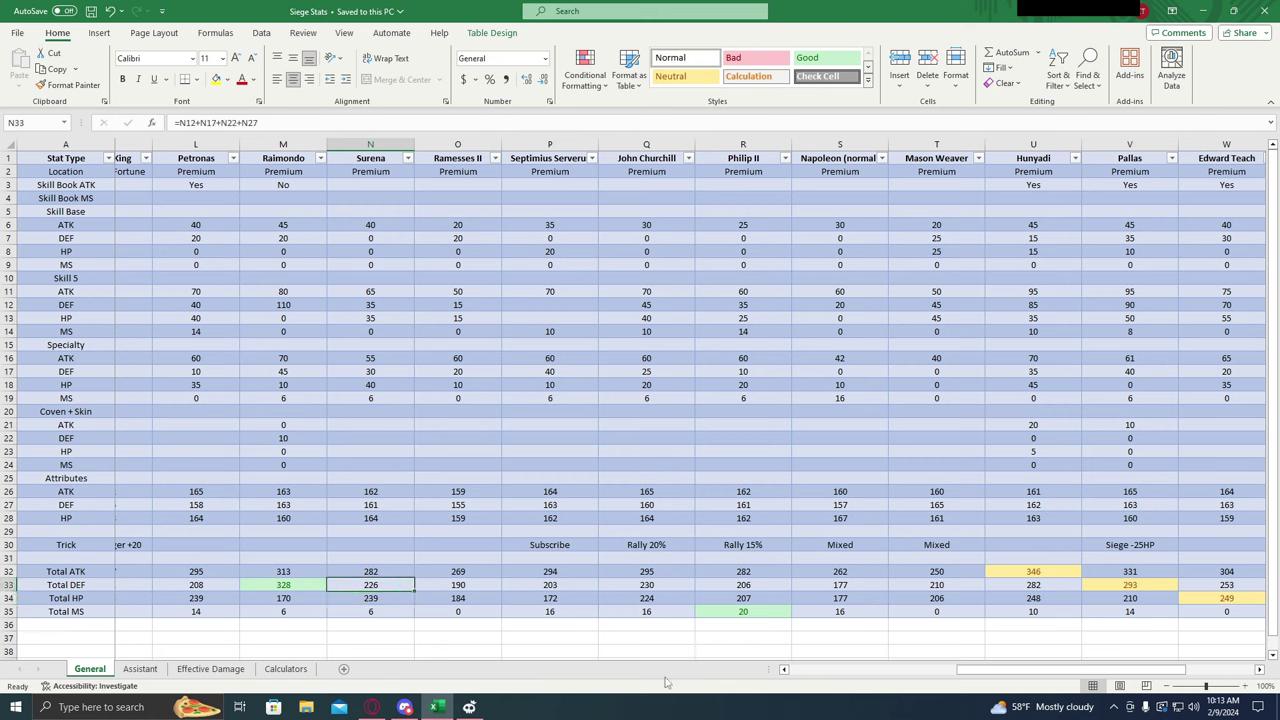
Step: Review Ramesses II's total ATK, DEF, HP and MS
left_click_drag(965, 678, 1003, 678)
left_click(320, 573)
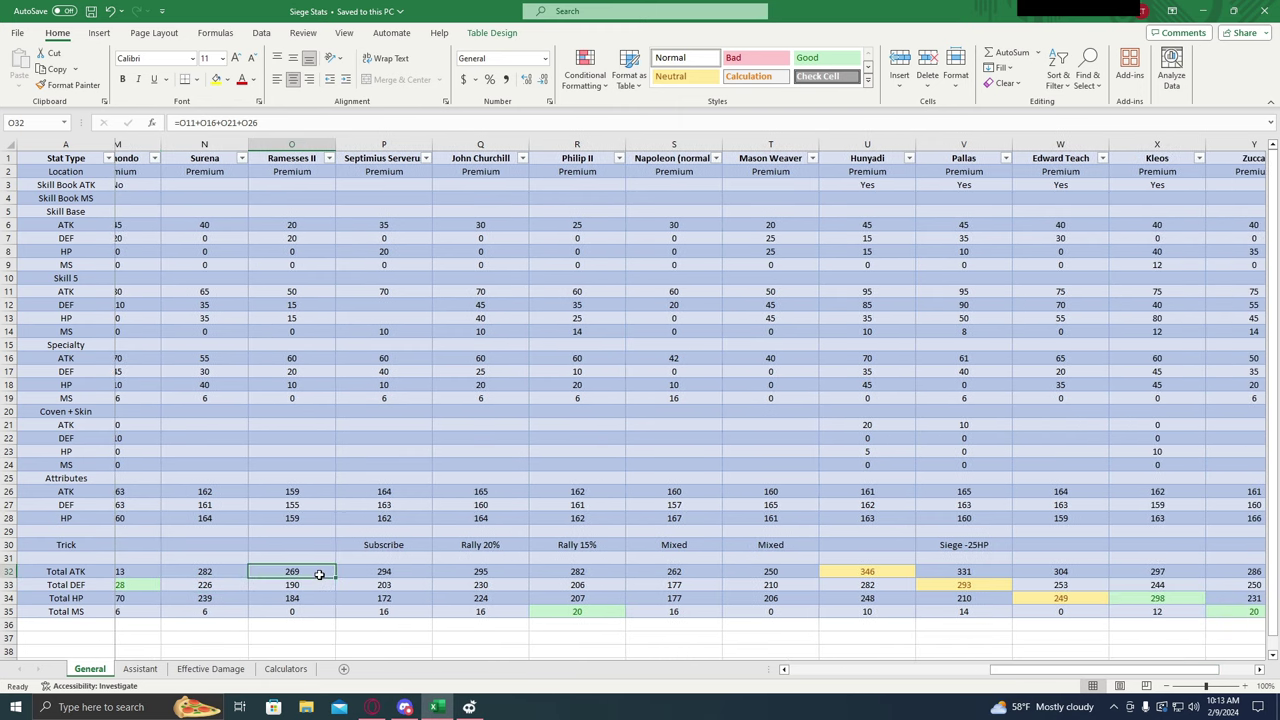
left_click(318, 587)
left_click(320, 598)
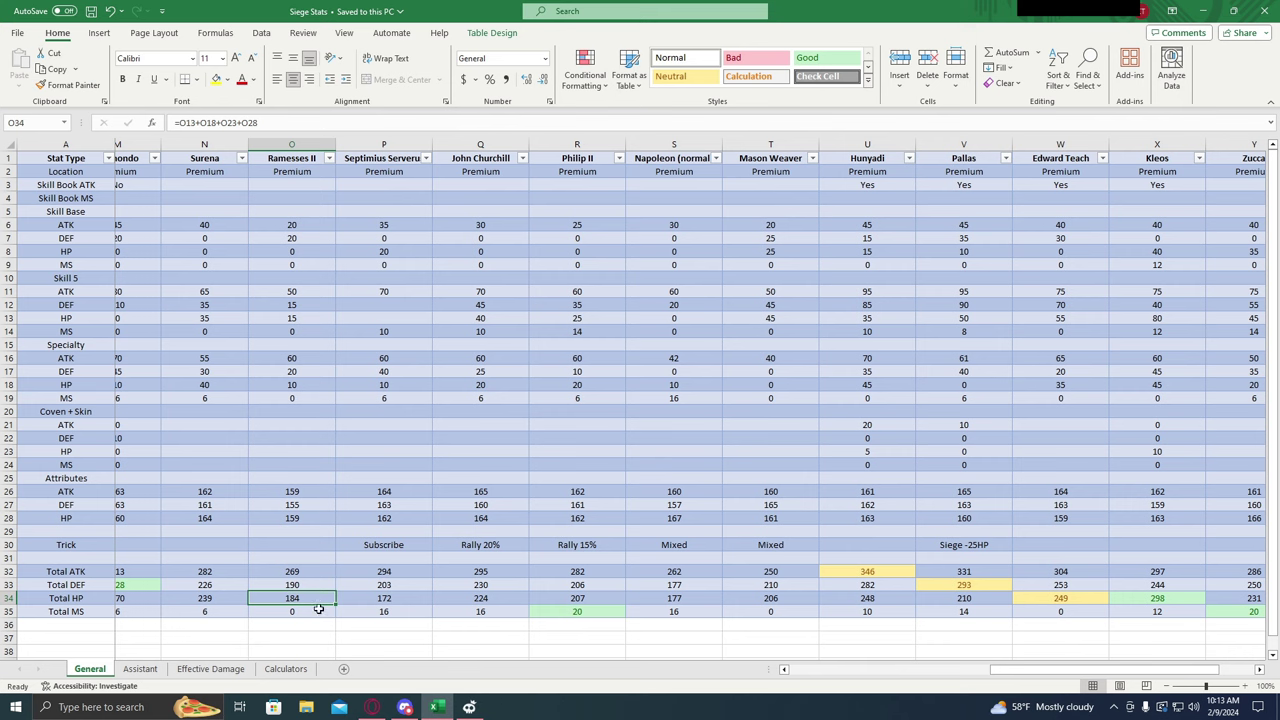
left_click(325, 611)
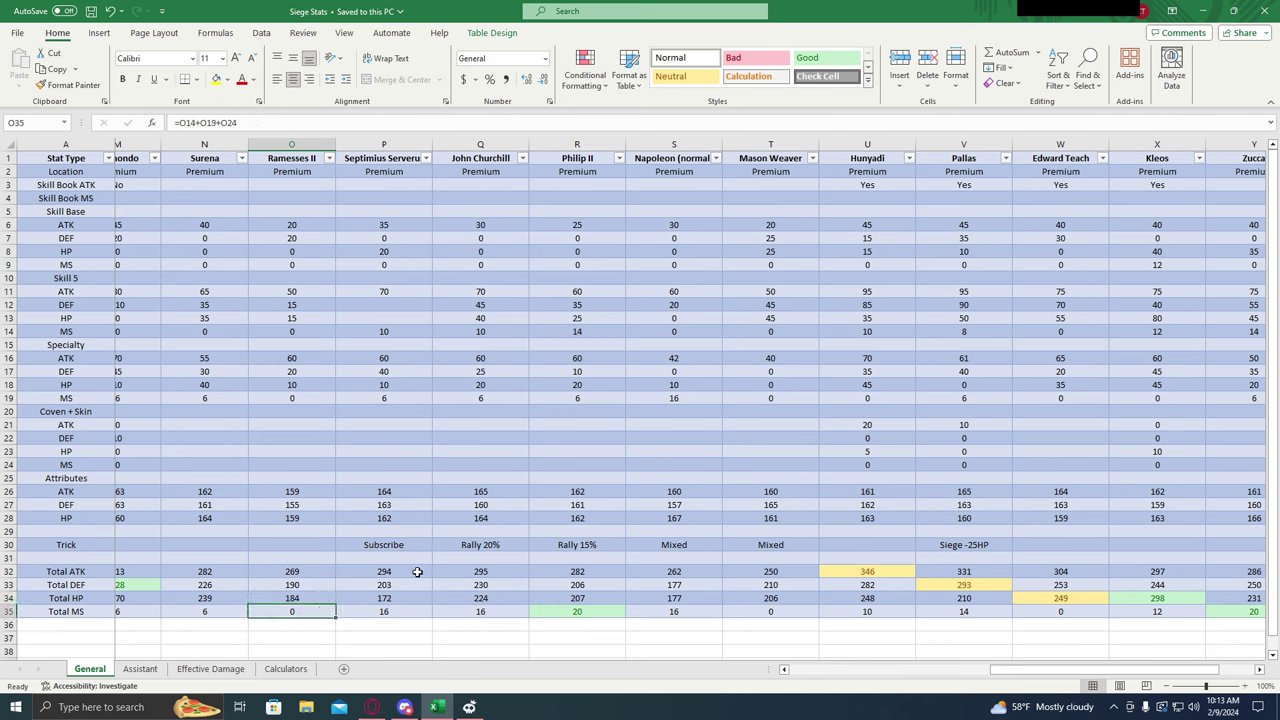
Step: Review the total ATK, MS and HP of Septimius, returning to the ATK total
left_click(411, 574)
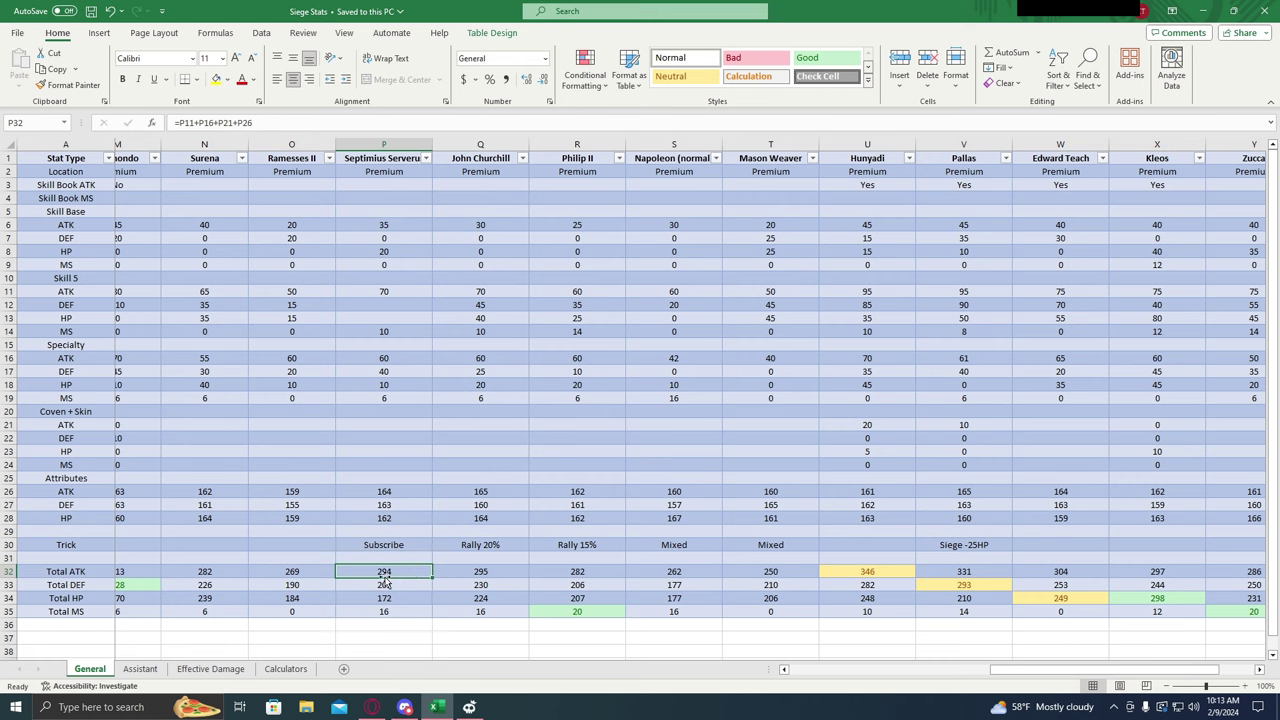
left_click(405, 609)
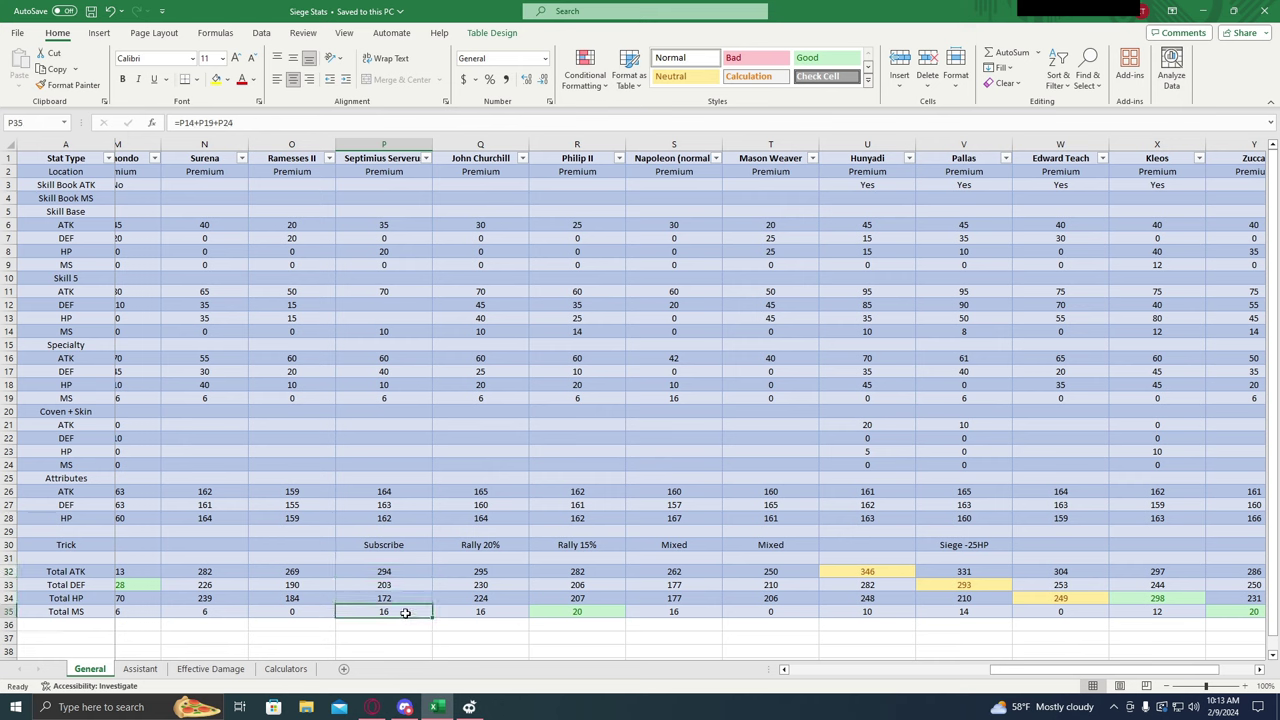
left_click(409, 594)
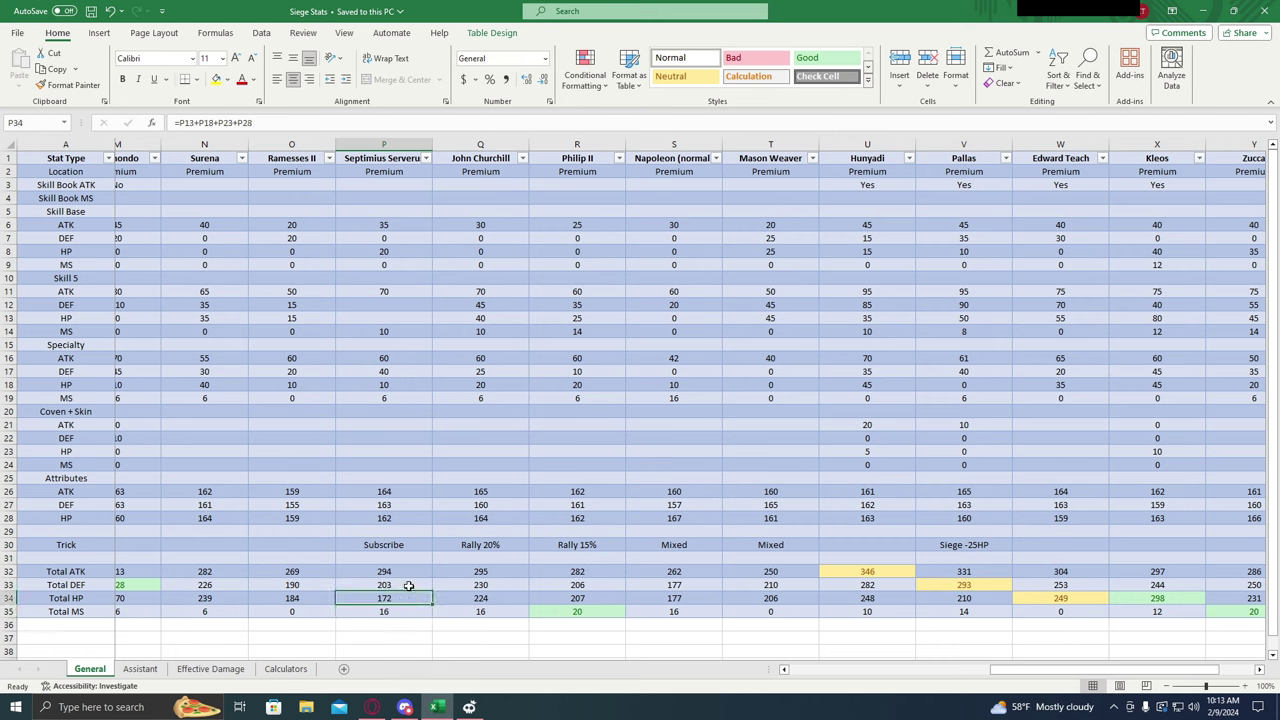
left_click(406, 575)
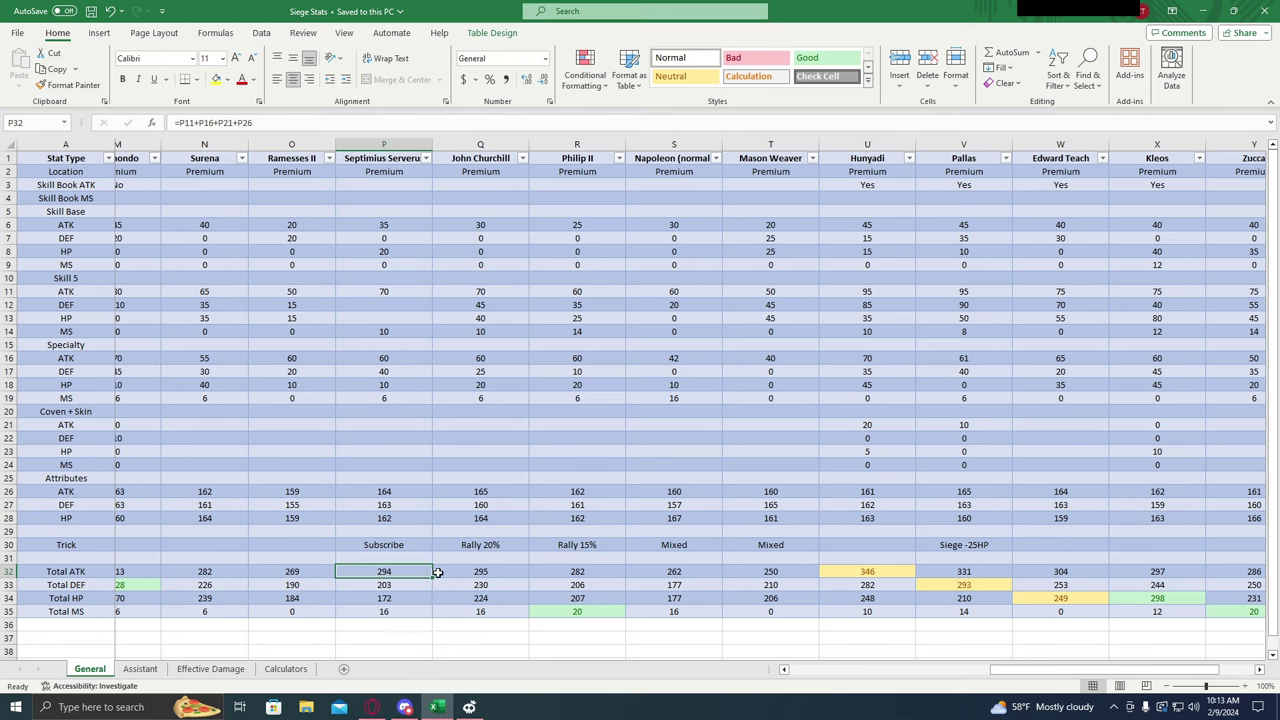
Step: Review John Churchill's total ATK and MS, comparing the DEF total with the HP total
left_click(507, 572)
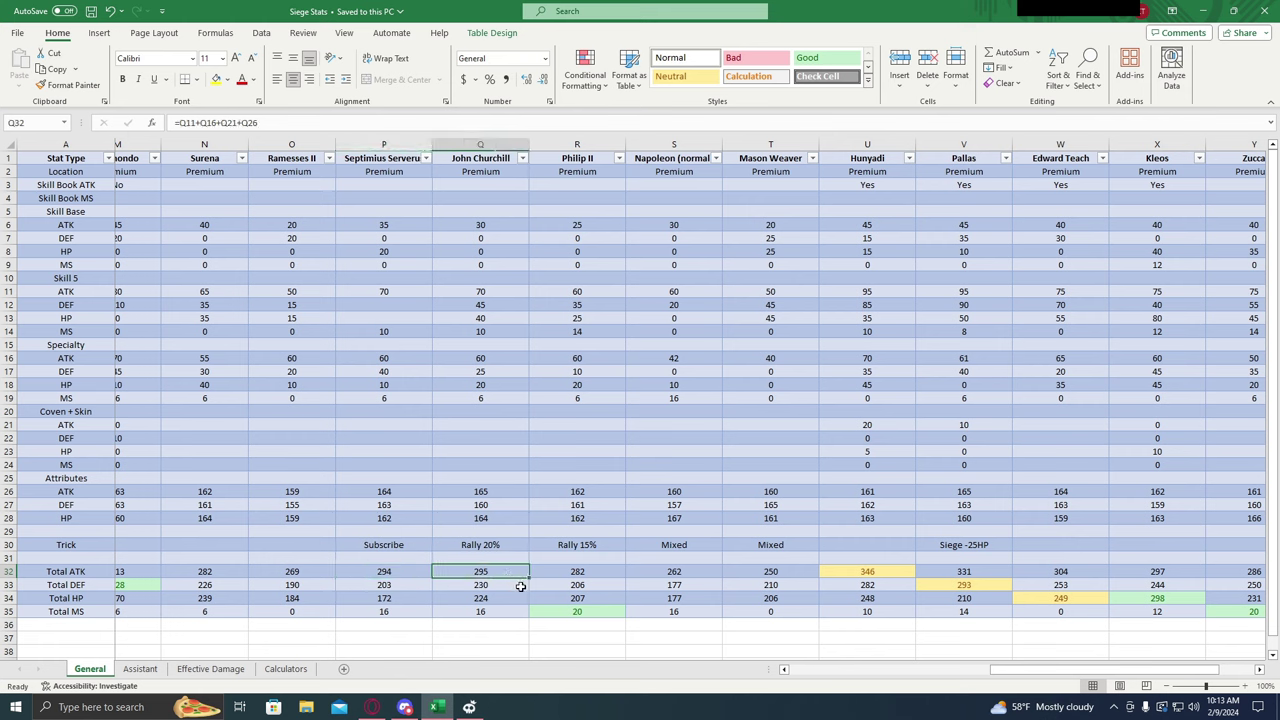
left_click(507, 610)
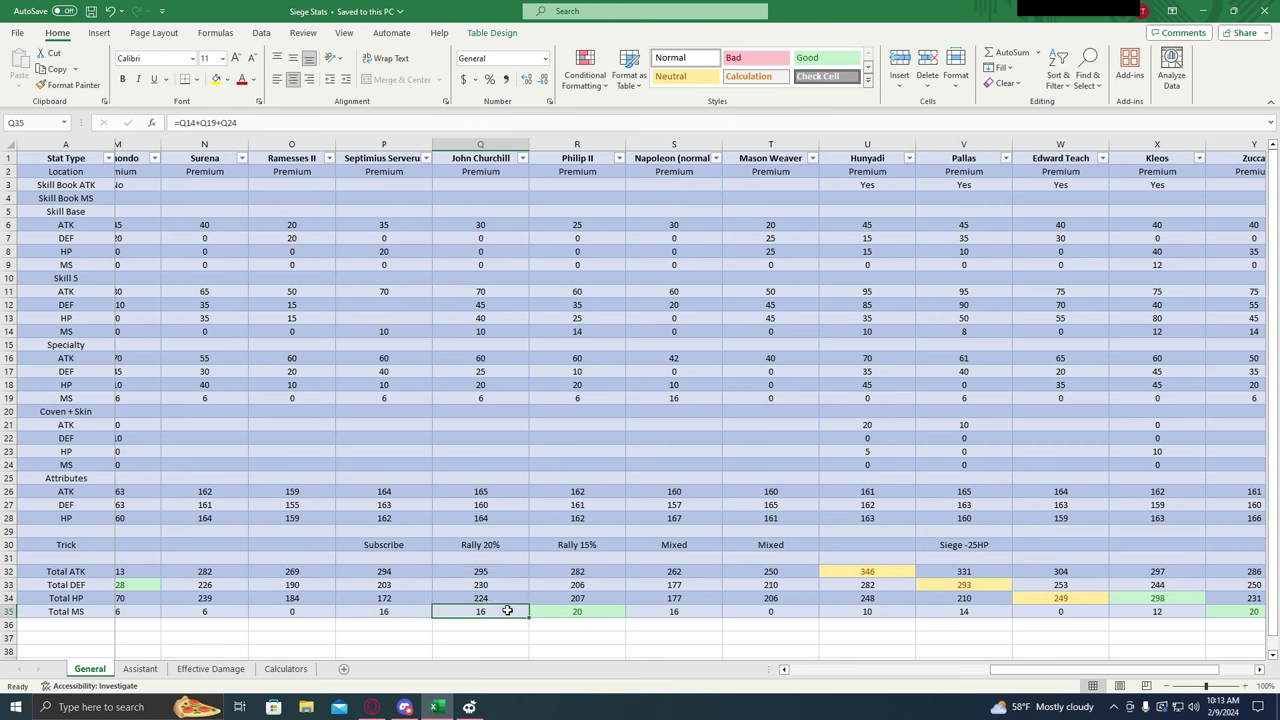
left_click(497, 585)
left_click(500, 598)
left_click(494, 587)
left_click(500, 598)
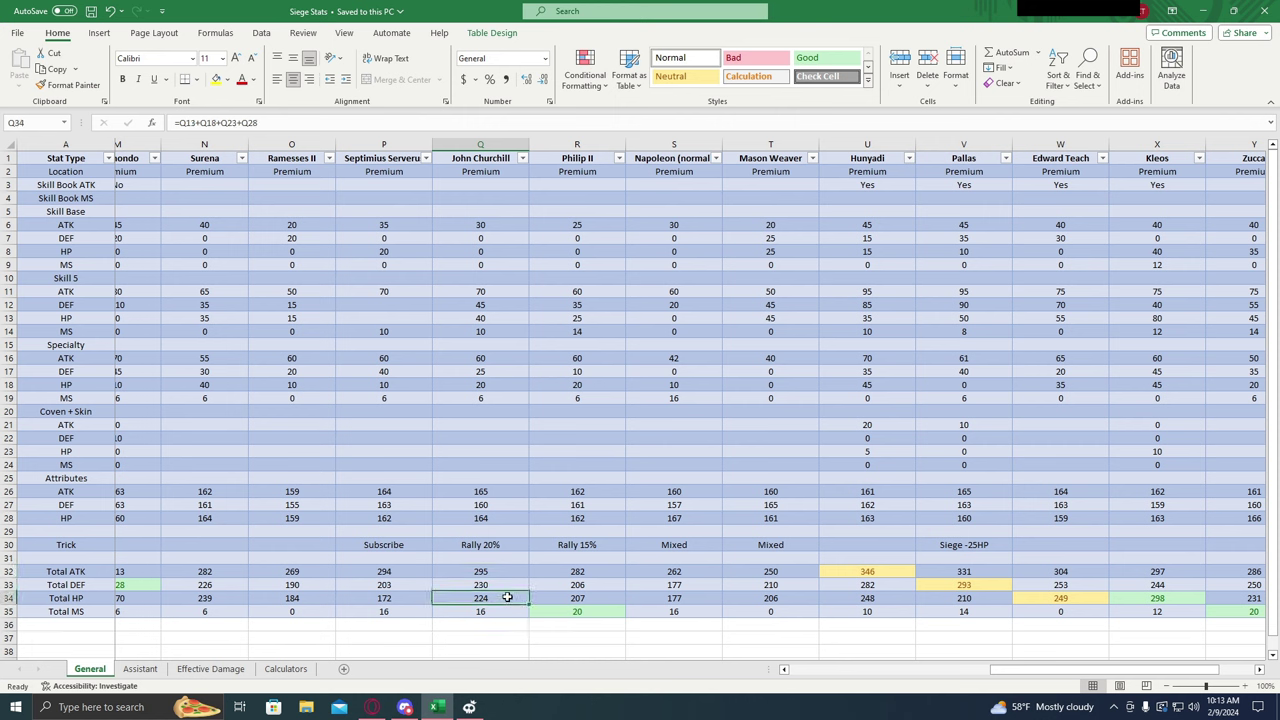
Step: Review Philip II's total ATK, MS, DEF and HP
left_click_drag(1012, 671, 1022, 672)
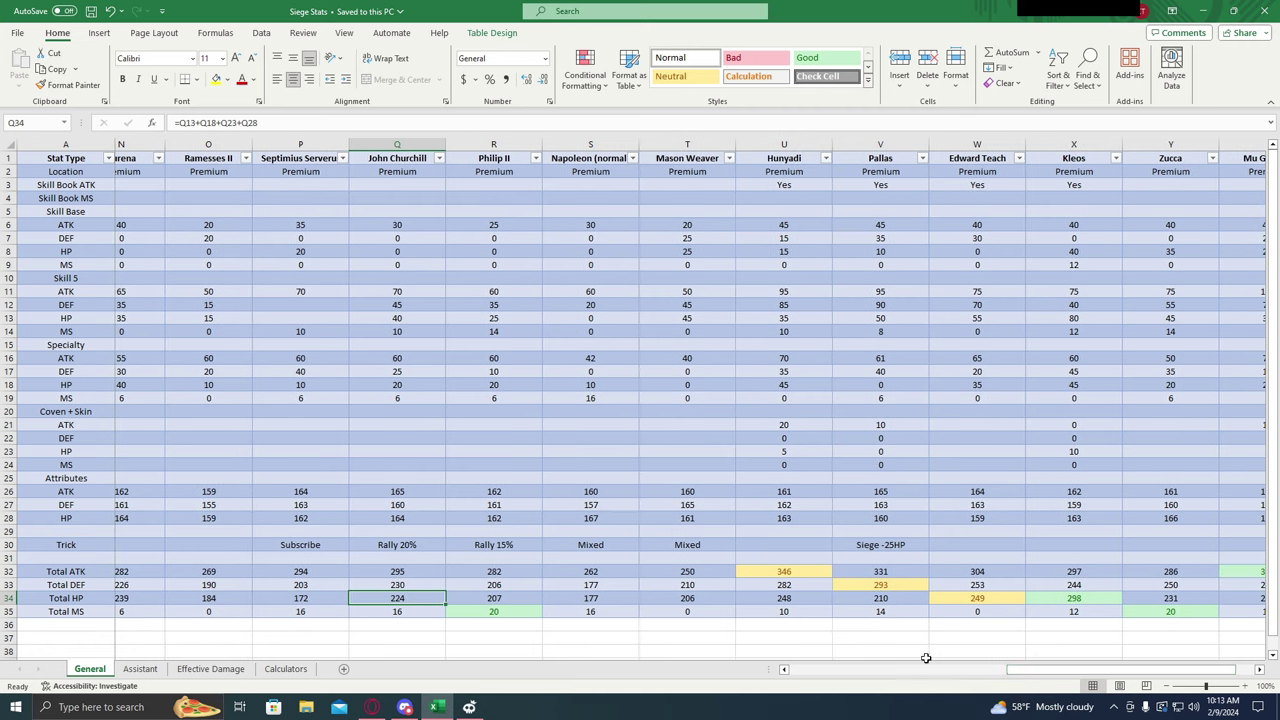
left_click(518, 576)
left_click(517, 611)
left_click(513, 587)
left_click(514, 598)
left_click(517, 588)
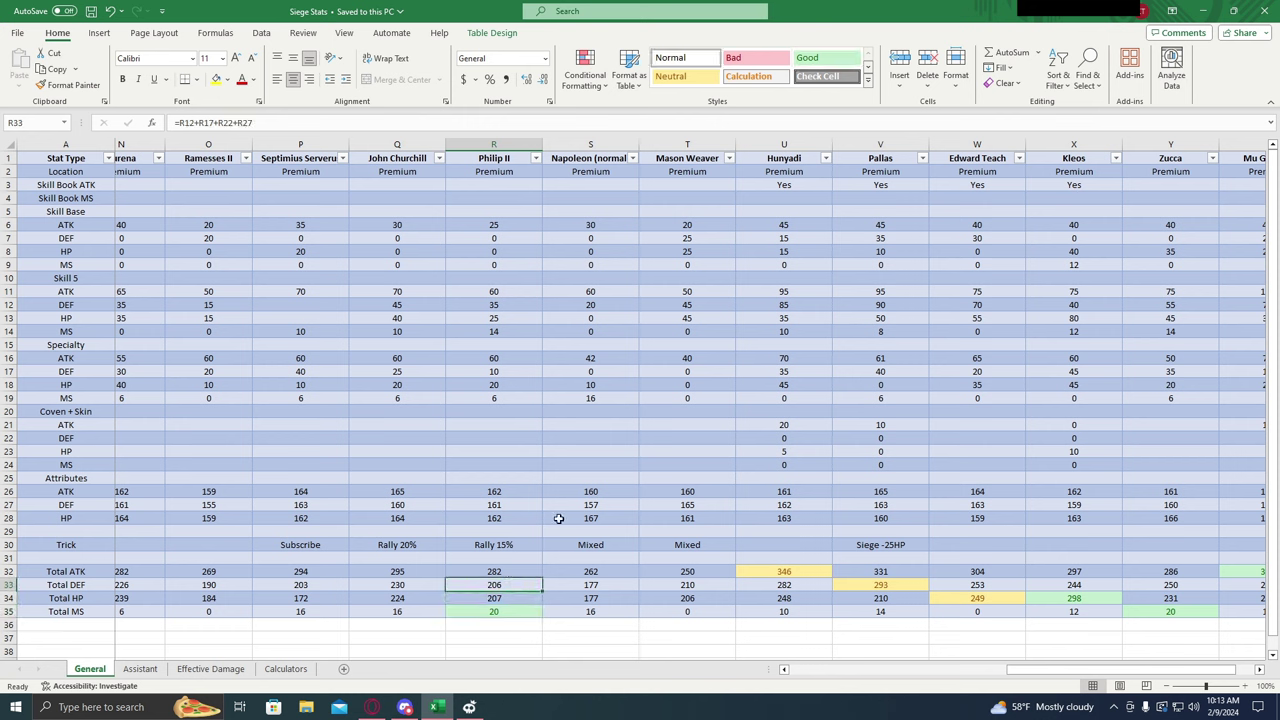
Step: Compare the rally tricks of Philip II and John Churchill, and recheck Philip II's total ATK
left_click(528, 547)
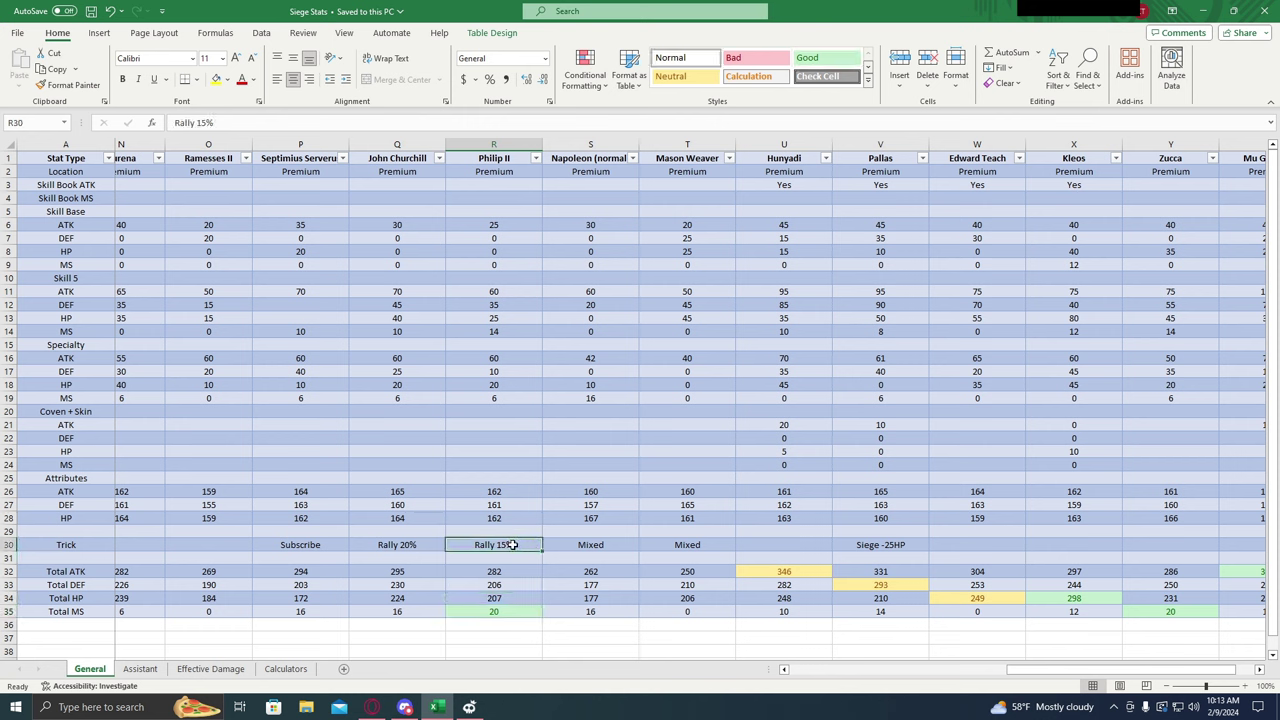
left_click(415, 544)
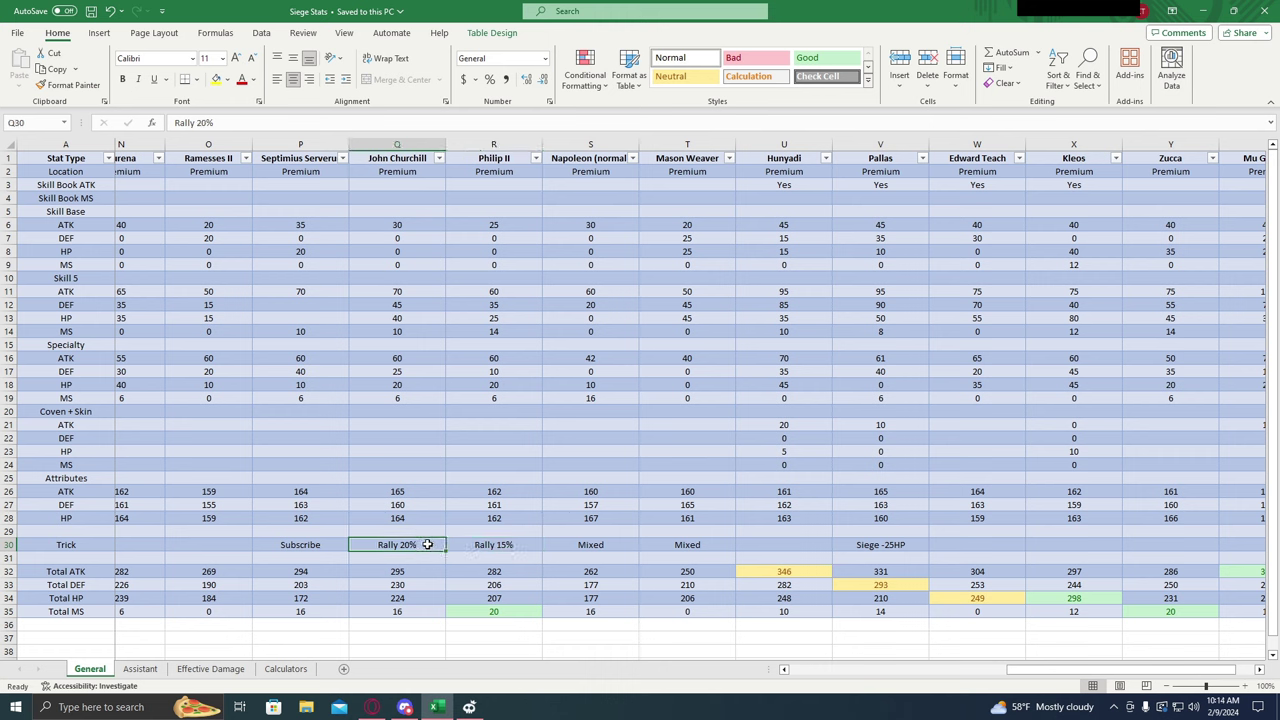
left_click(466, 546)
left_click(409, 546)
left_click(458, 548)
left_click(480, 573)
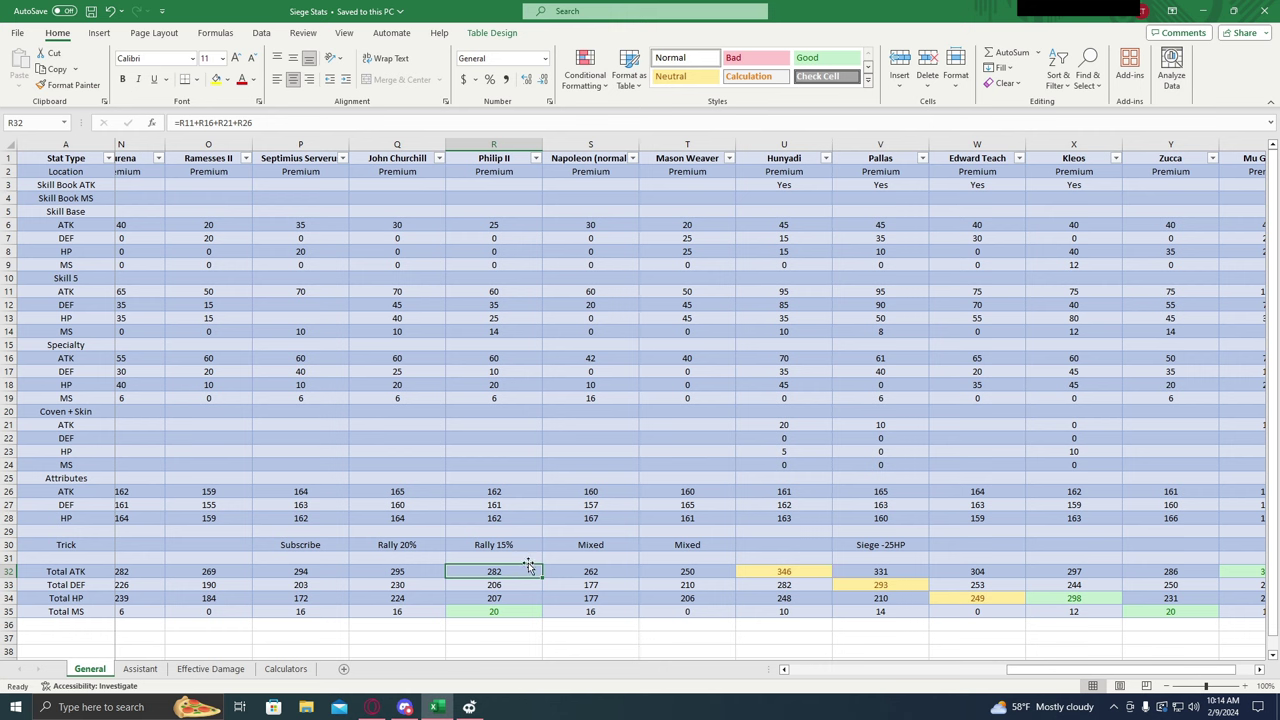
Step: Review the total ATK, DEF, HP and MS of the normal Napoleon, tracing the MS total to the Specialty MS value
left_click(601, 575)
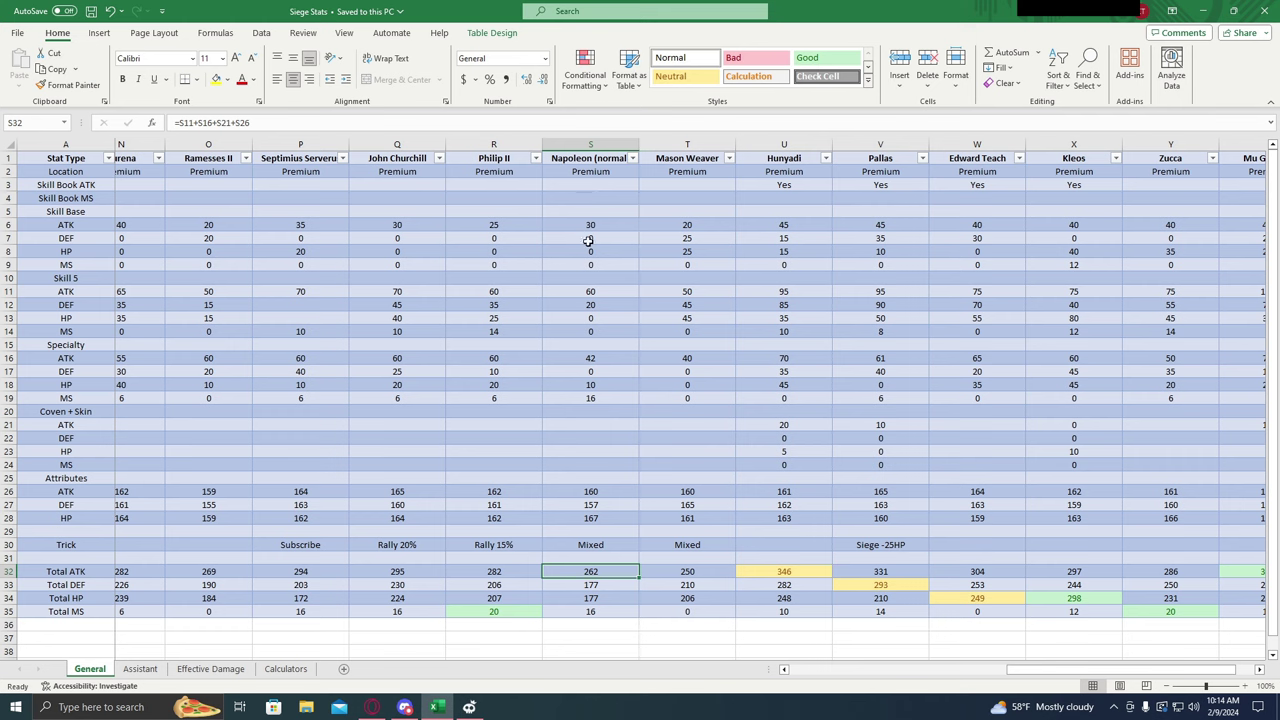
left_click(607, 585)
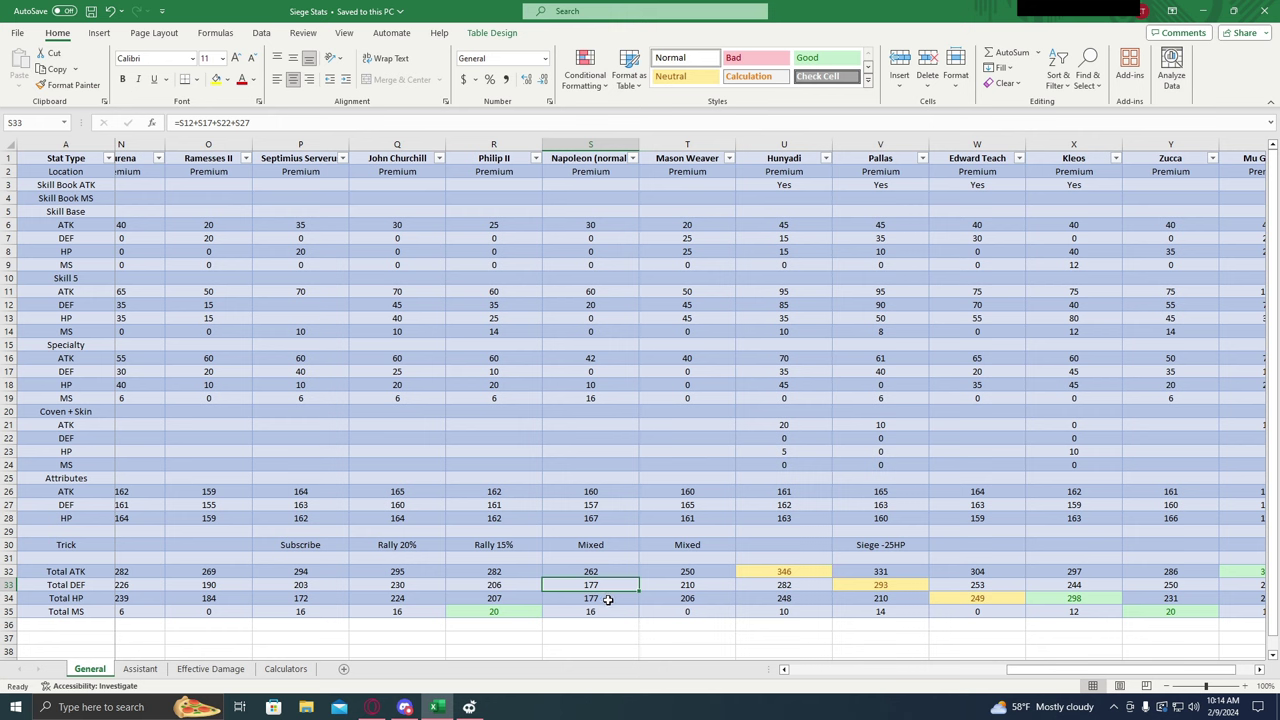
left_click(607, 598)
left_click(607, 614)
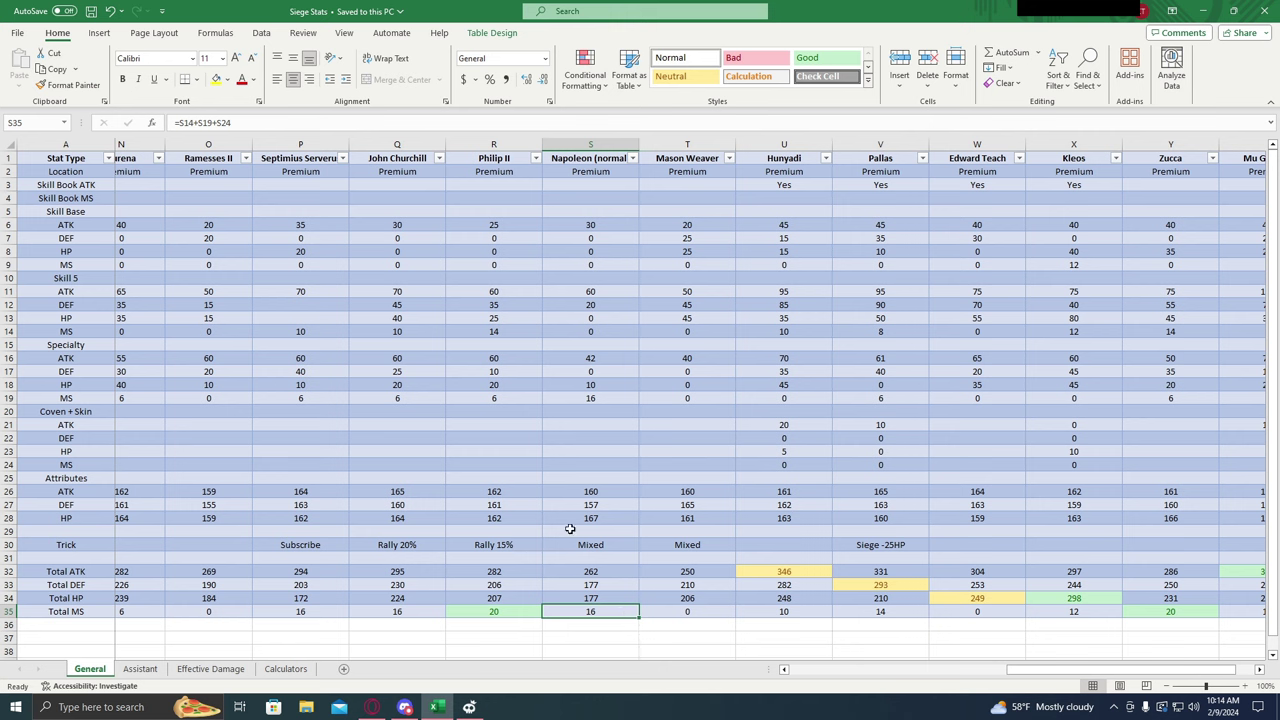
left_click(565, 398)
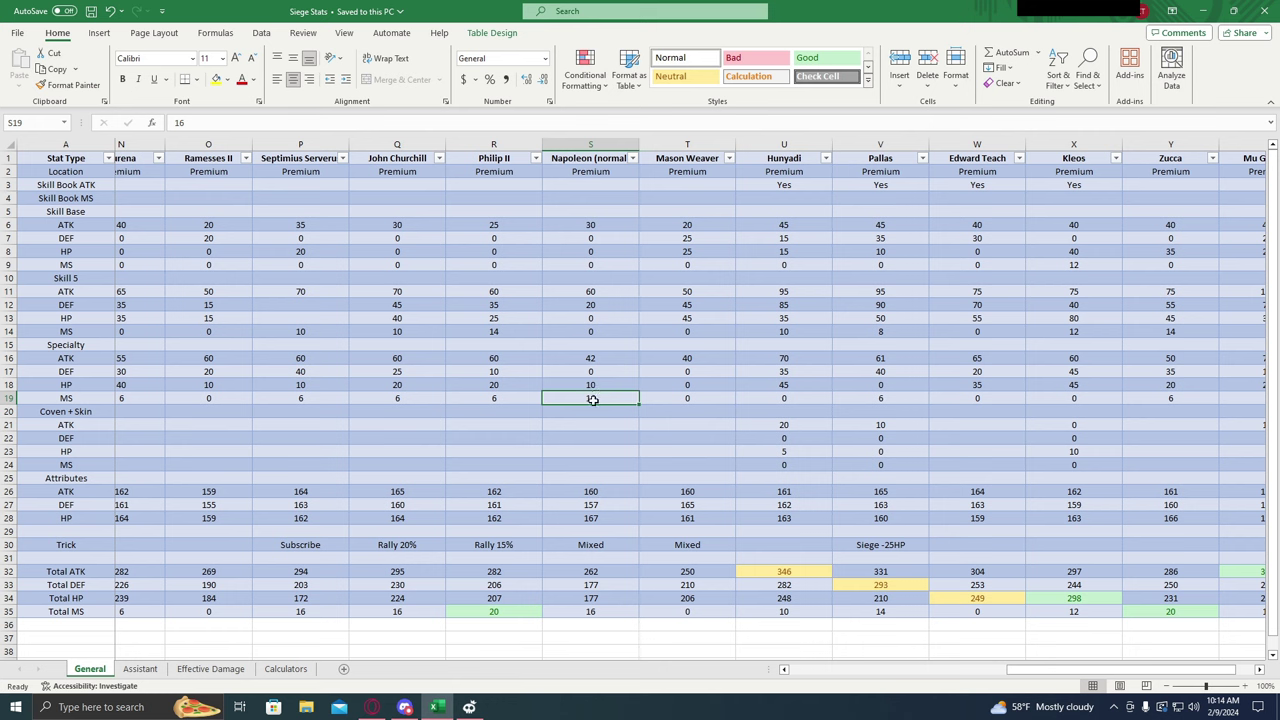
left_click(627, 611)
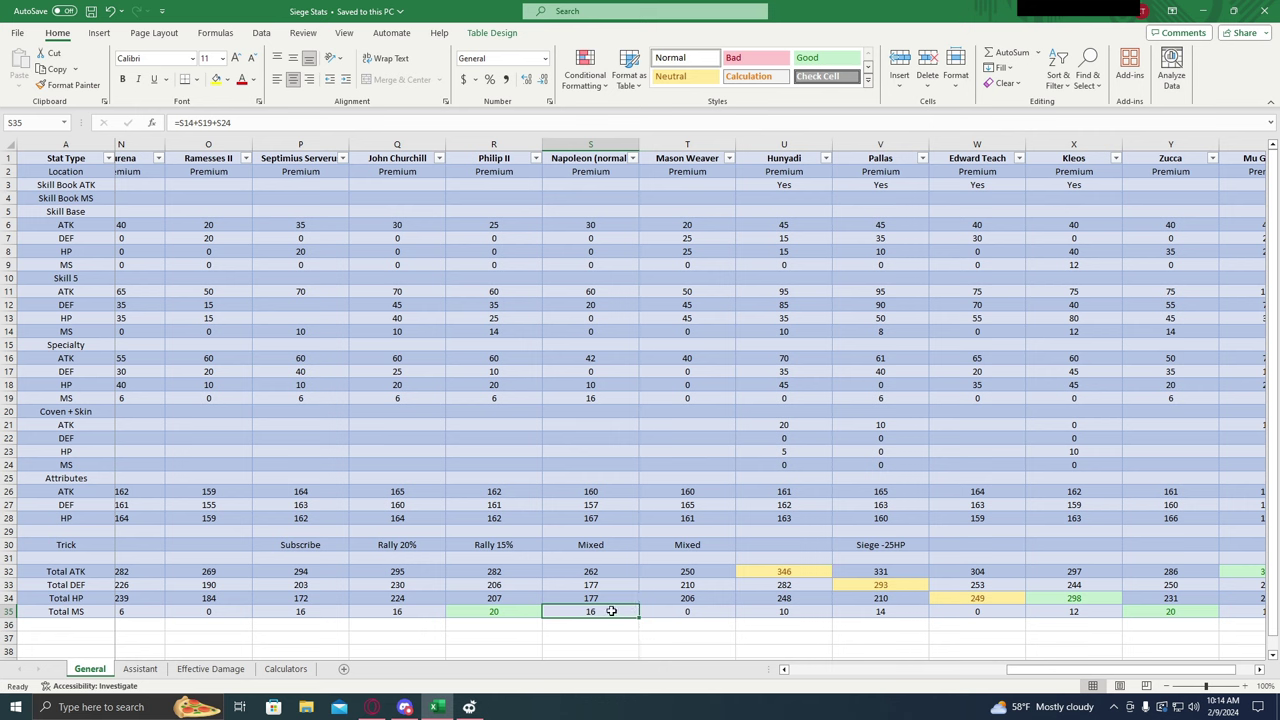
Step: Check Mason Weaver's total ATK and DEF, and go up to the Location entry of that column
left_click(717, 575)
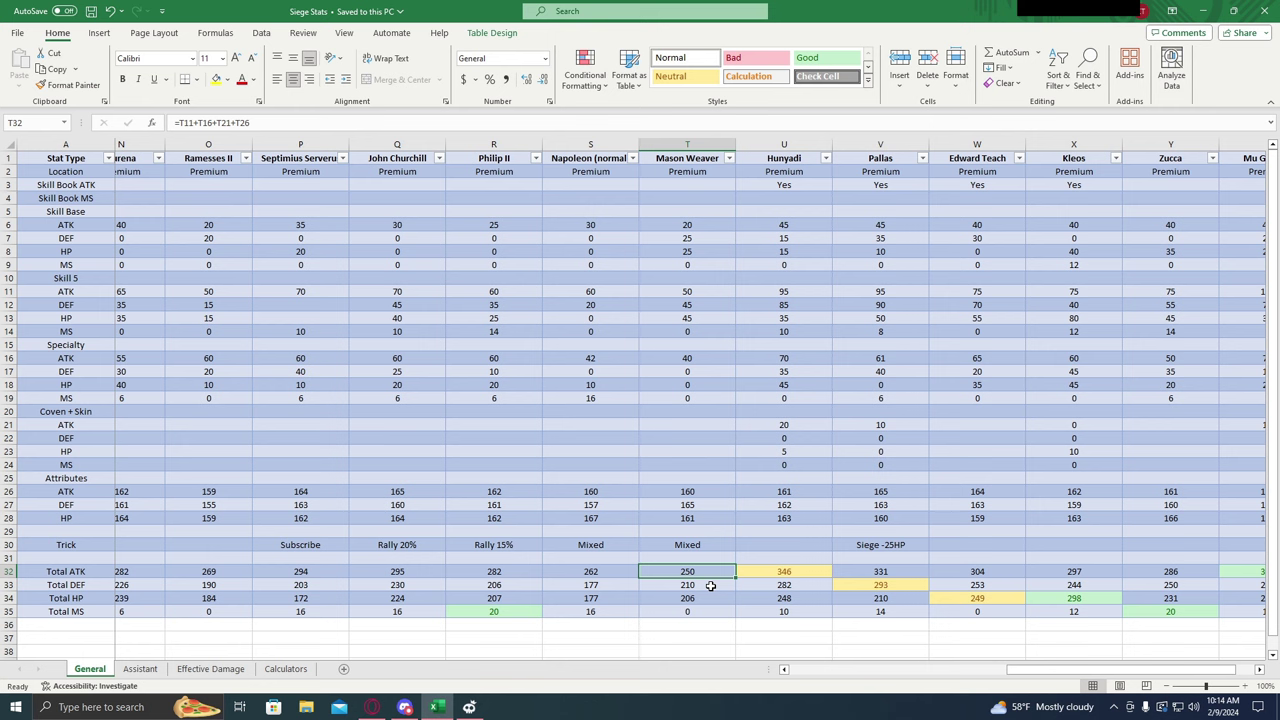
left_click(705, 585)
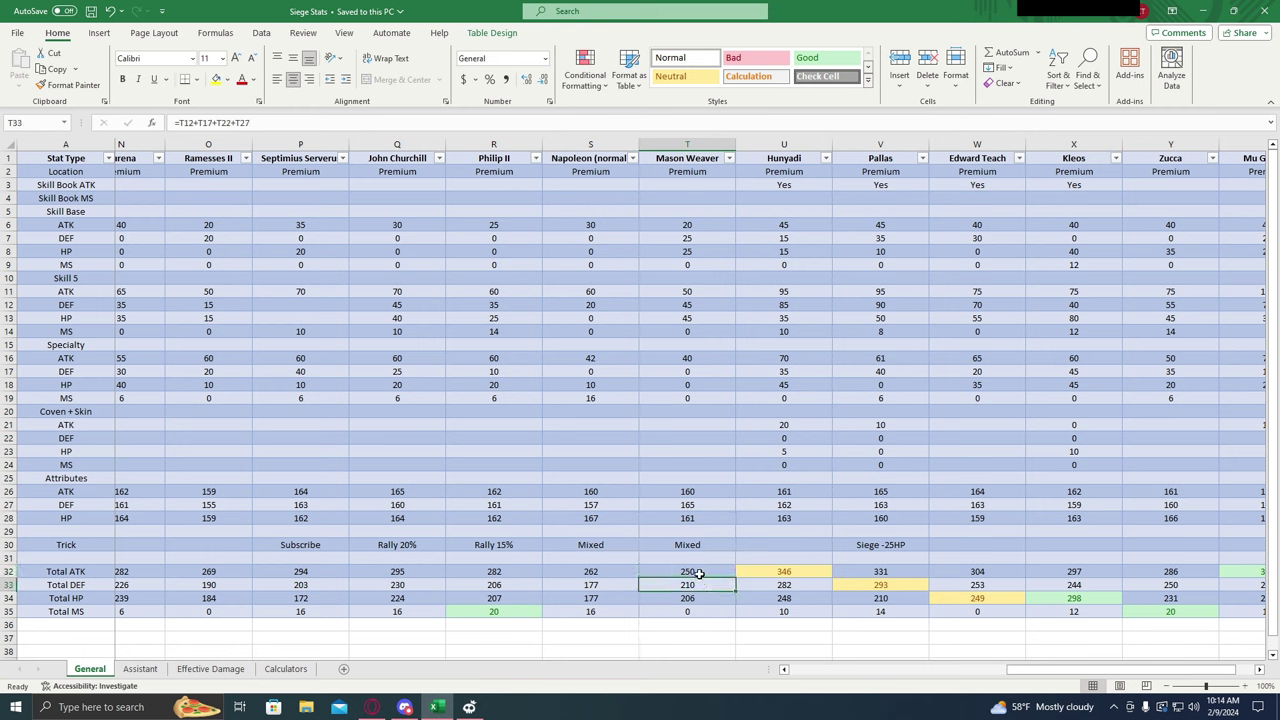
left_click(701, 574)
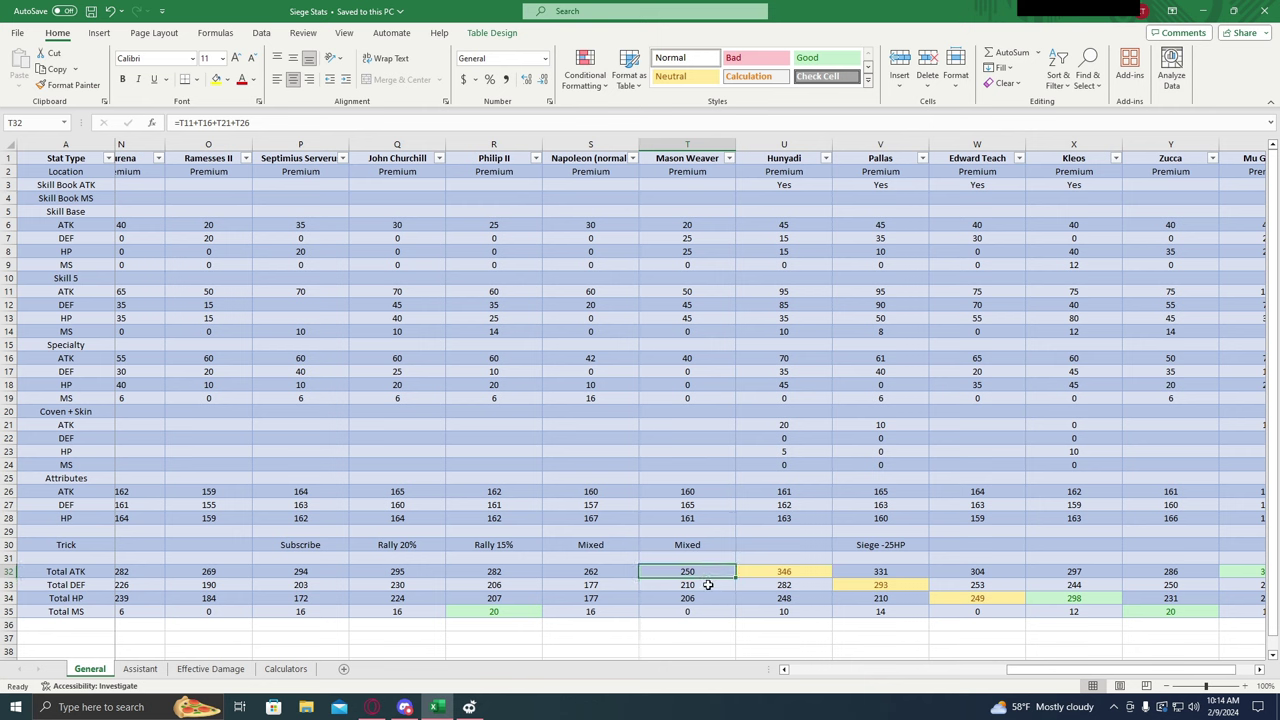
key("ctrl+Up")
key("ctrl+Up")
key("ctrl+Up")
key("ctrl+Up")
key("ctrl+Up")
key("ctrl+Up")
key("ctrl+Up")
key("ctrl+Up")
key("ctrl+Up")
key("ctrl+Up")
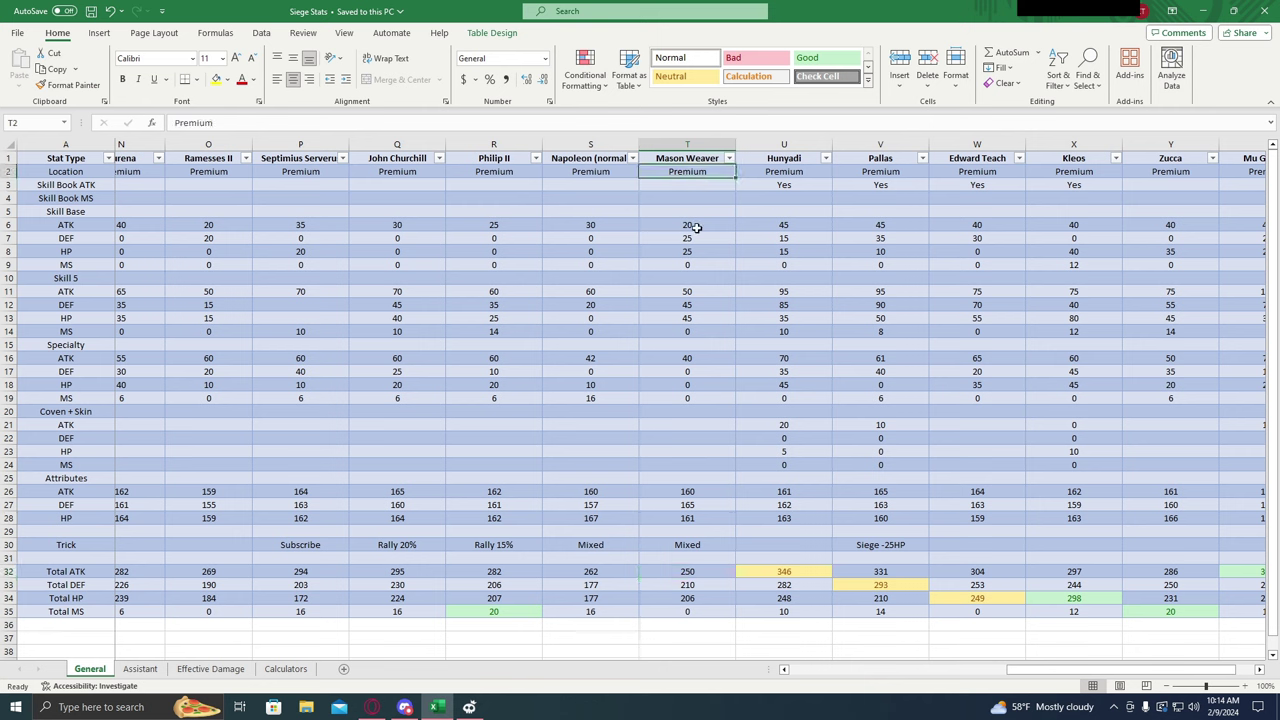
Step: Compare Mason Weaver's total ATK, DEF and HP with one another
left_click(712, 575)
left_click(712, 585)
left_click(716, 598)
left_click(710, 574)
left_click(706, 585)
left_click(708, 598)
left_click(706, 585)
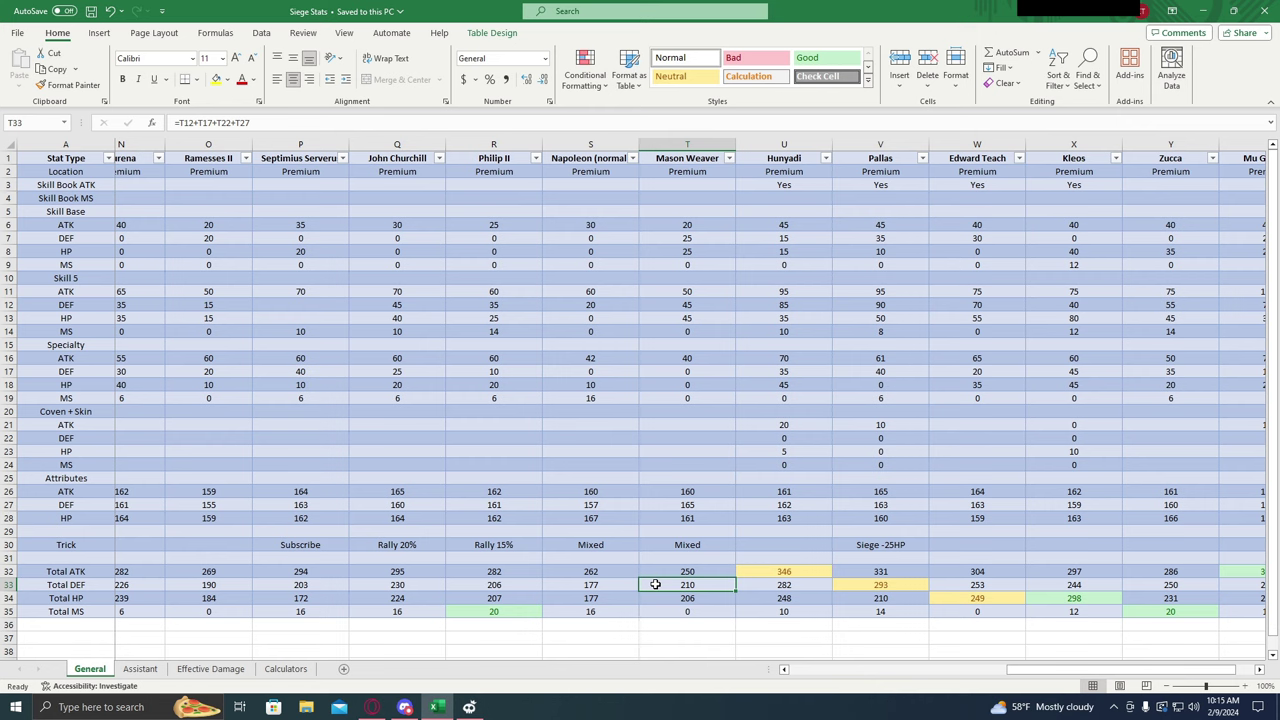
Step: Review Hunyadi's total ATK, DEF, HP and MS
left_click_drag(1047, 671, 1073, 673)
left_click(688, 574)
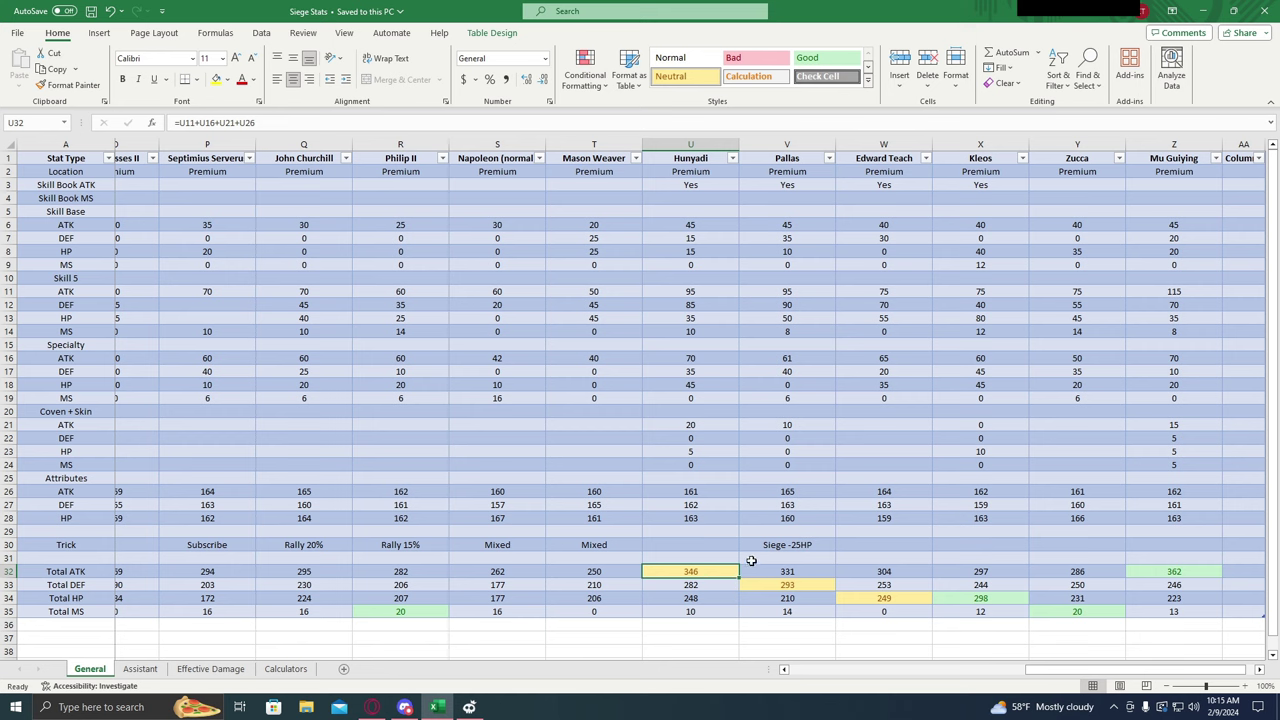
left_click(710, 583)
left_click(711, 570)
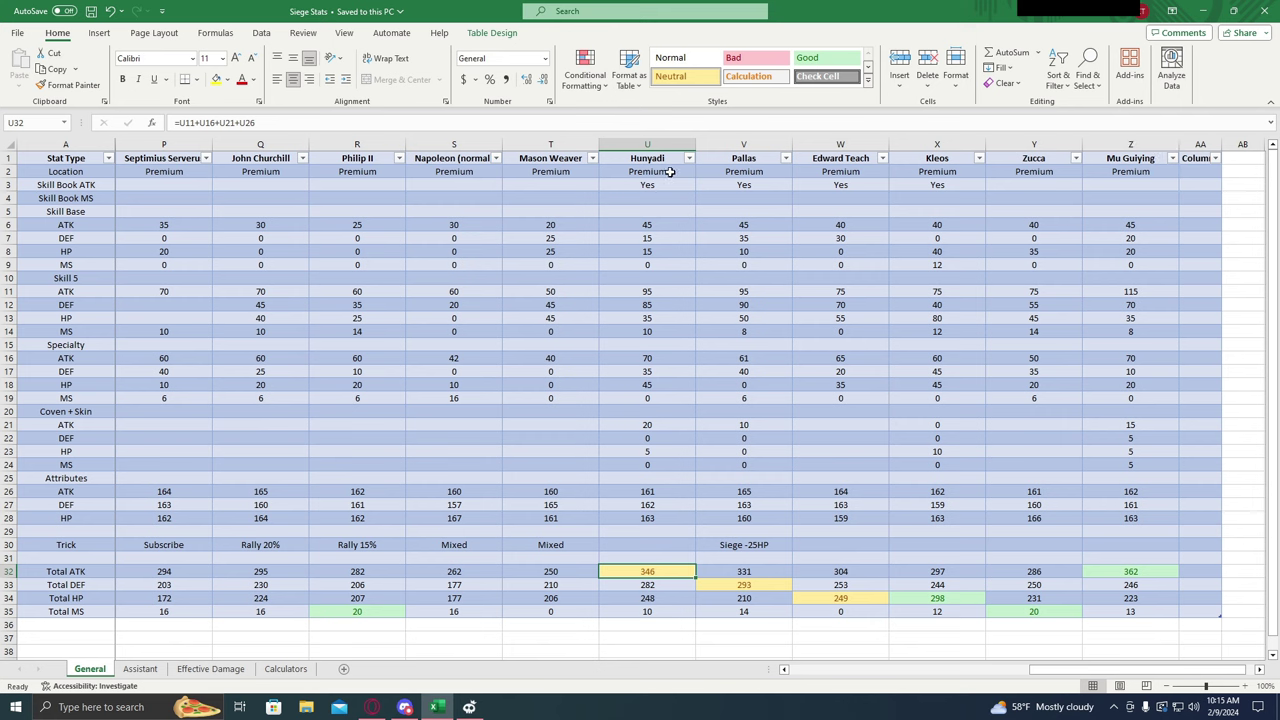
left_click(671, 588)
left_click(671, 598)
left_click(672, 606)
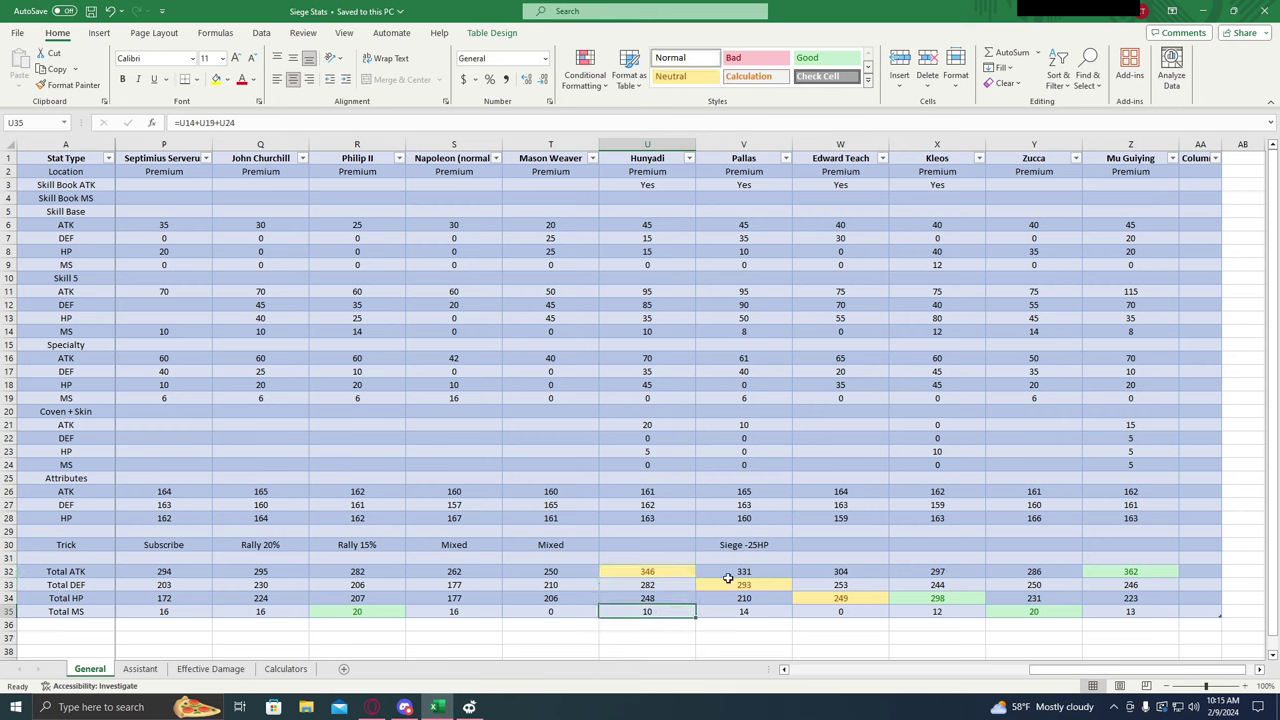
Step: Review Pallas's total ATK, DEF, HP and MS, comparing the ATK total with the HP total
left_click(727, 571)
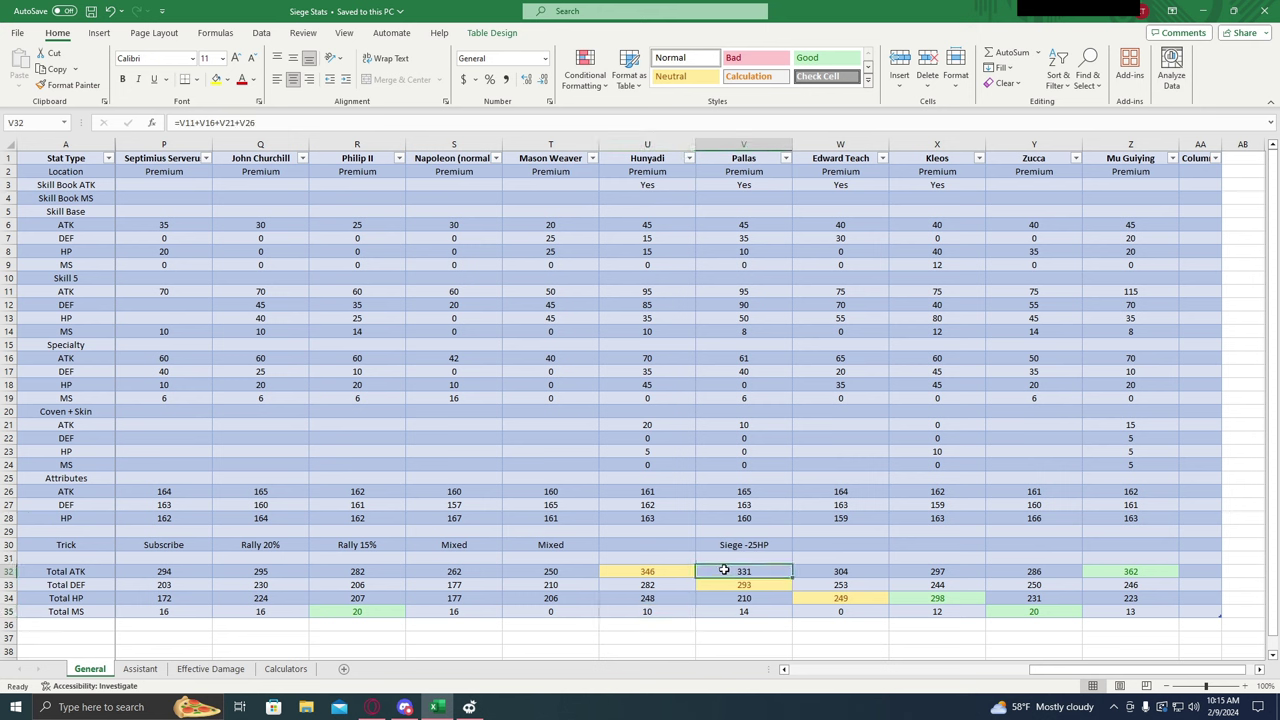
left_click(715, 587)
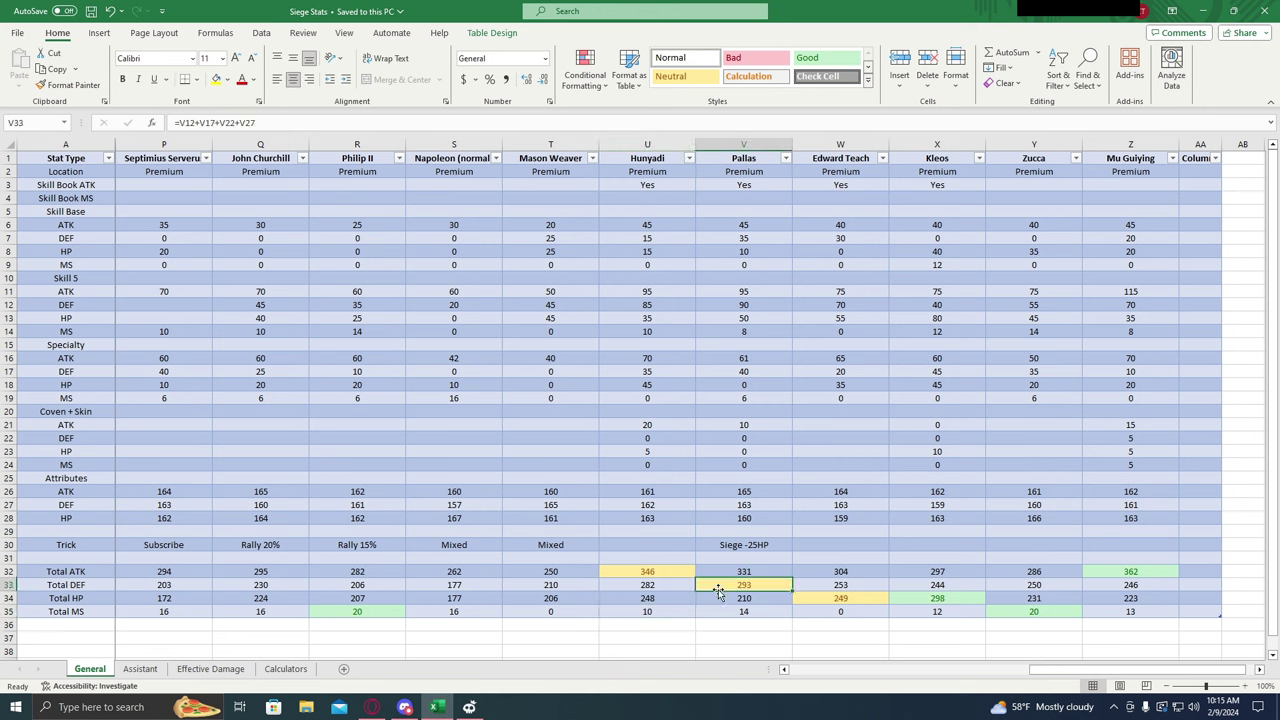
left_click(721, 598)
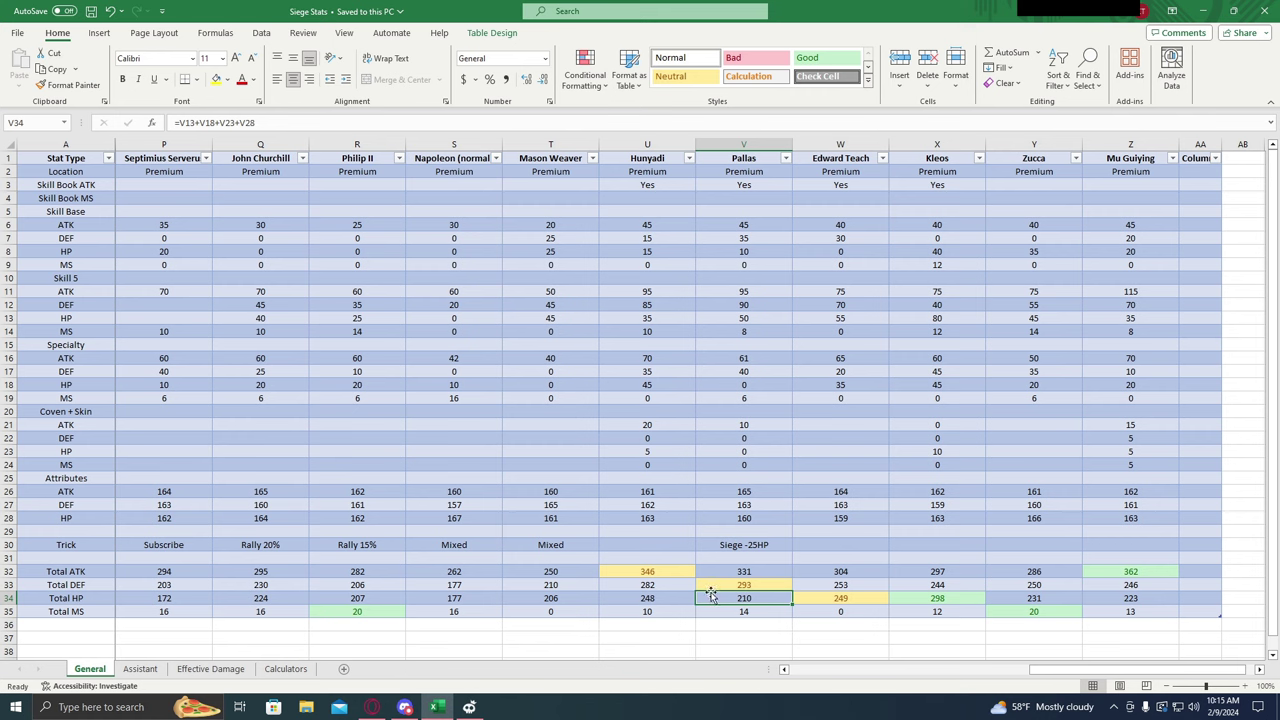
left_click(722, 576)
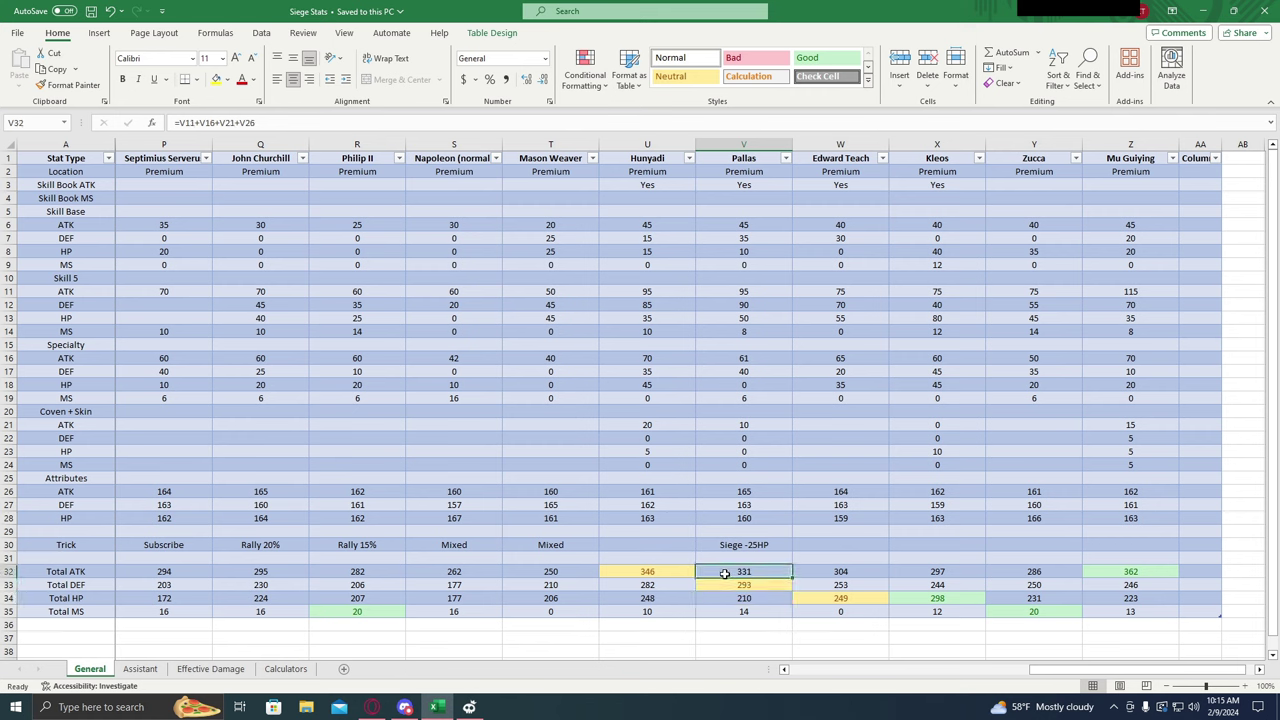
left_click(727, 597)
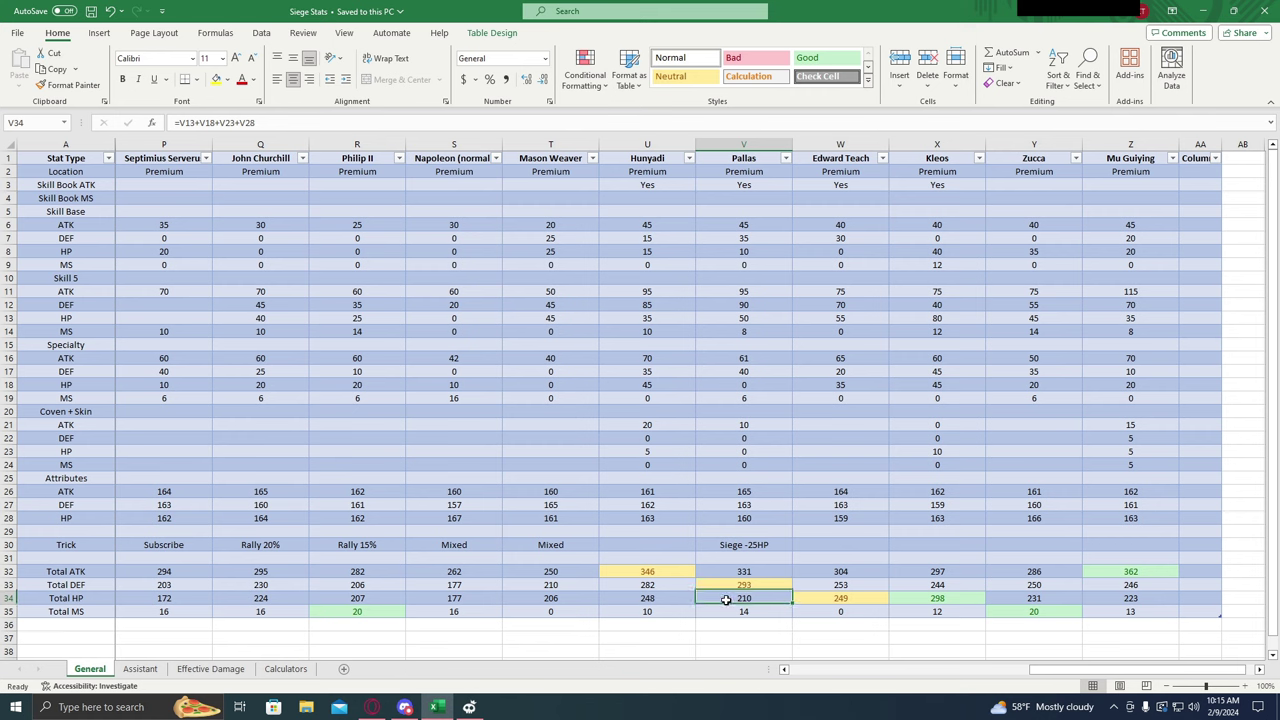
left_click(738, 573)
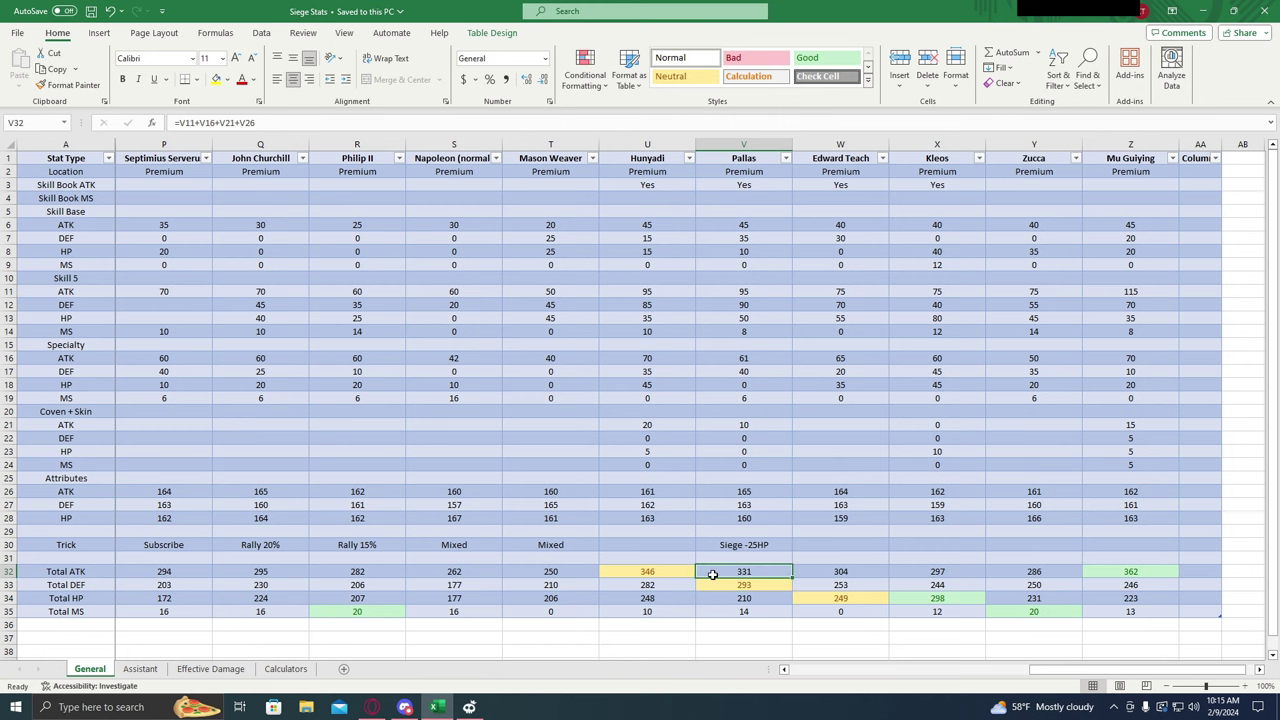
left_click(735, 611)
Step: Check the Trick entry in Pallas's column
left_click_drag(1045, 672, 1070, 678)
left_click_drag(1070, 676, 1072, 678)
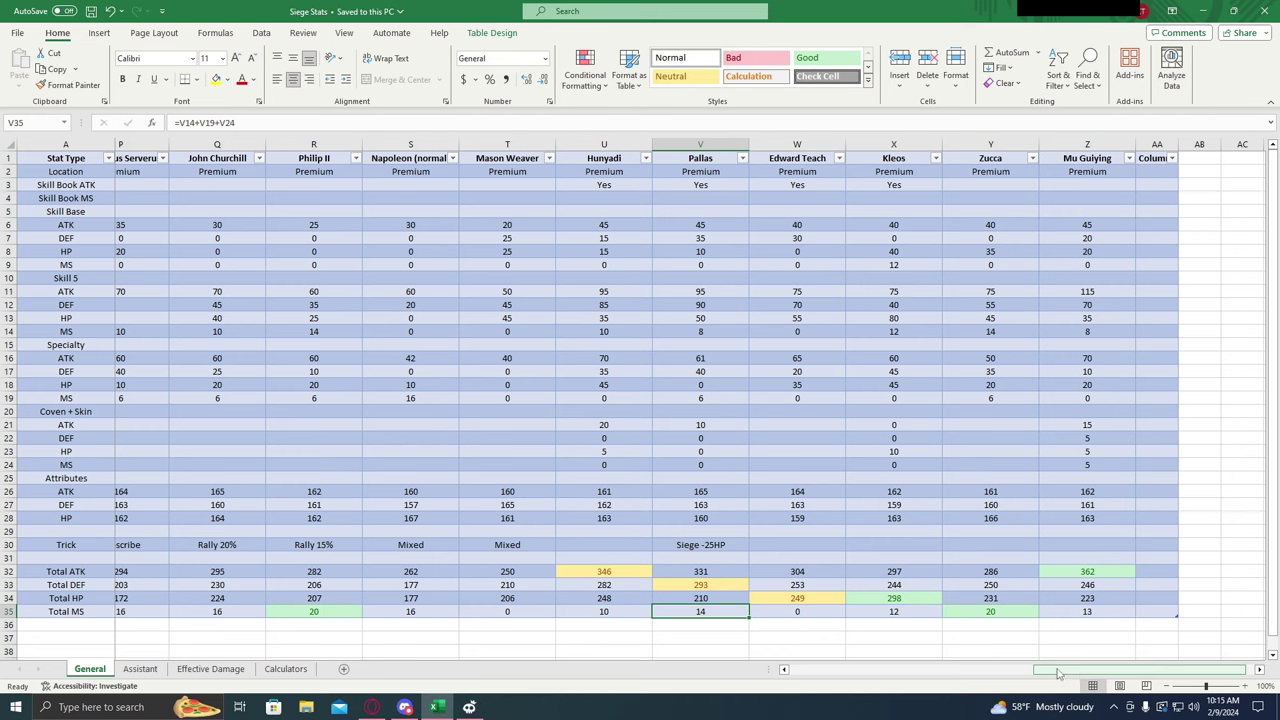
key("ctrl+Up")
key("ctrl+Up")
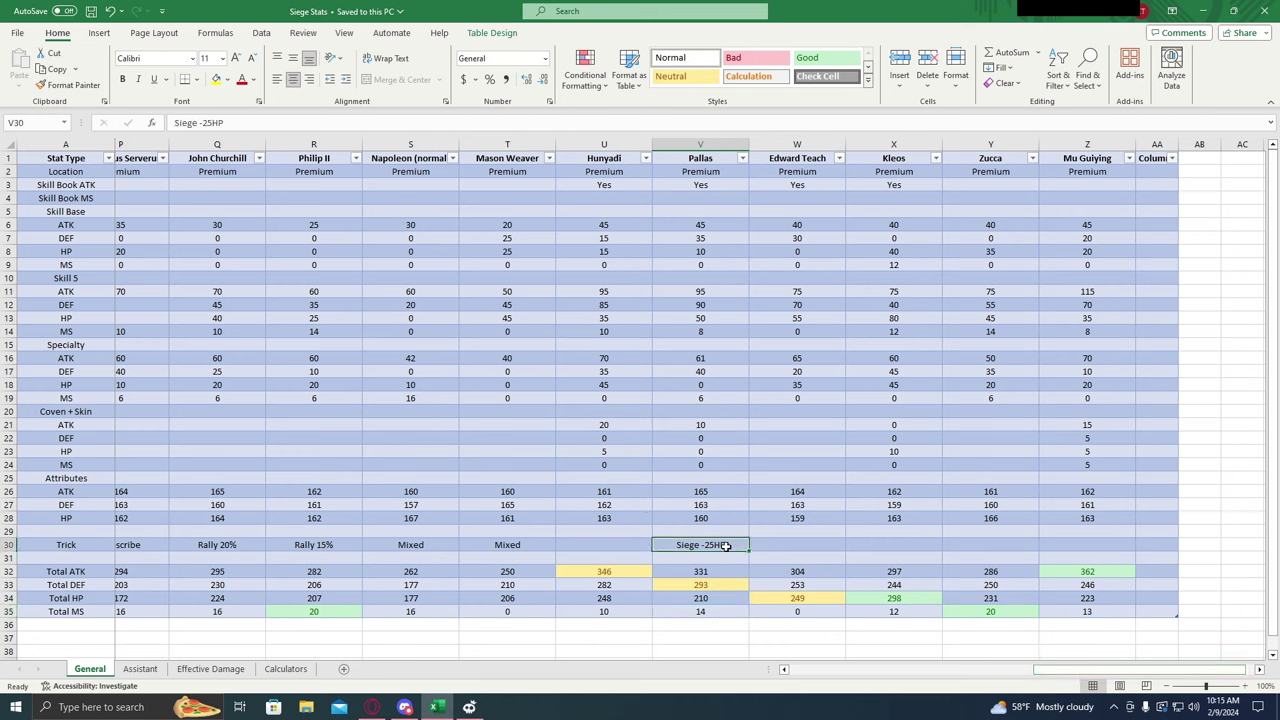
Step: Review Edward Teach's total ATK, HP, DEF and MS on the General sheet
left_click(836, 572)
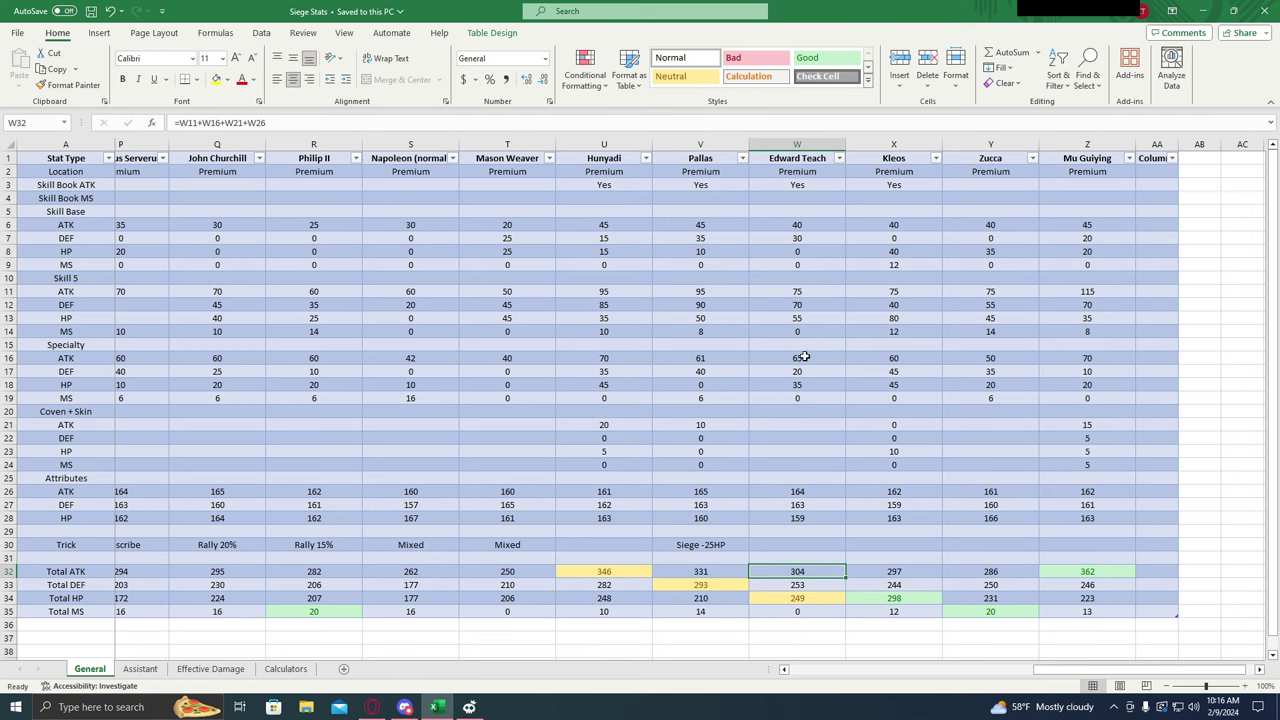
left_click(815, 599)
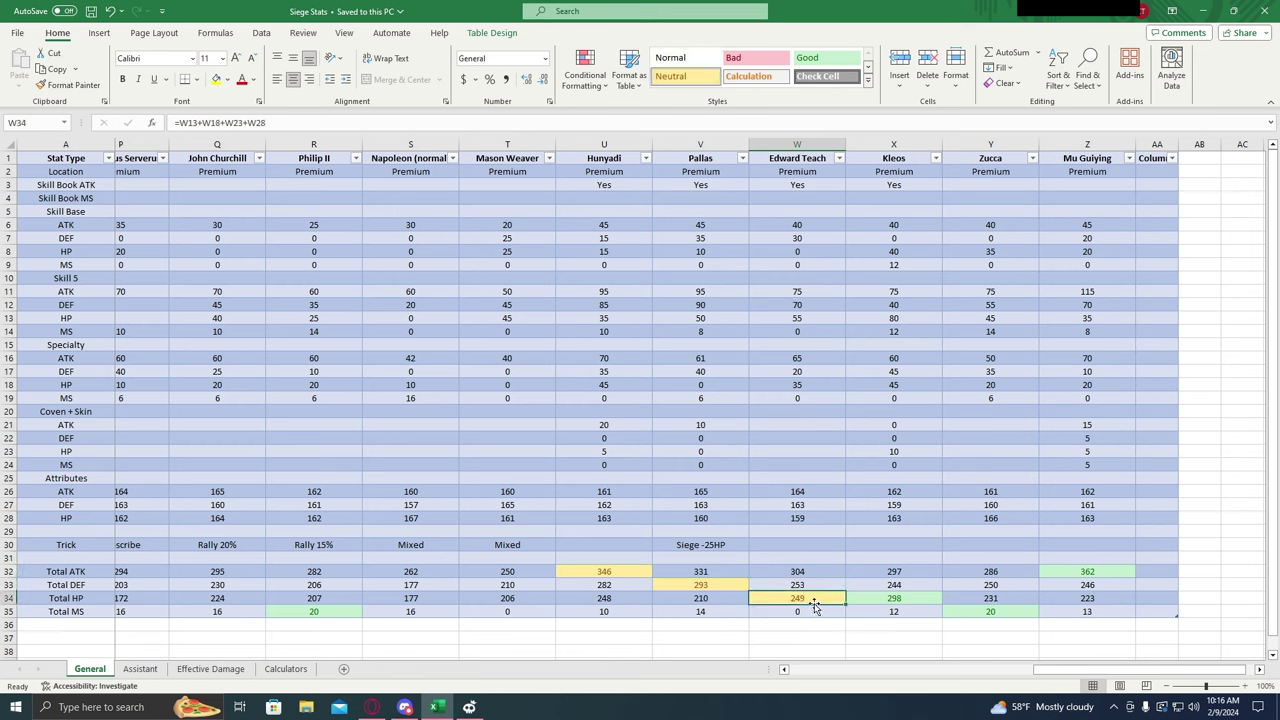
left_click(806, 588)
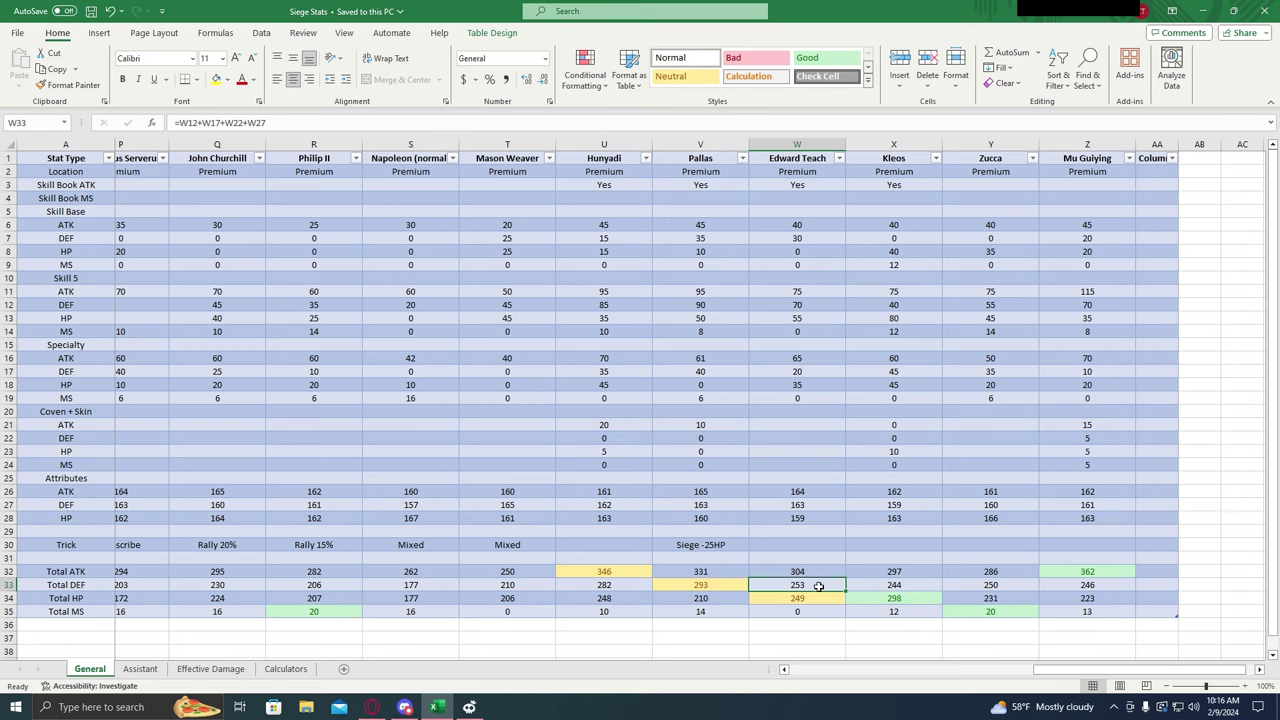
left_click(818, 571)
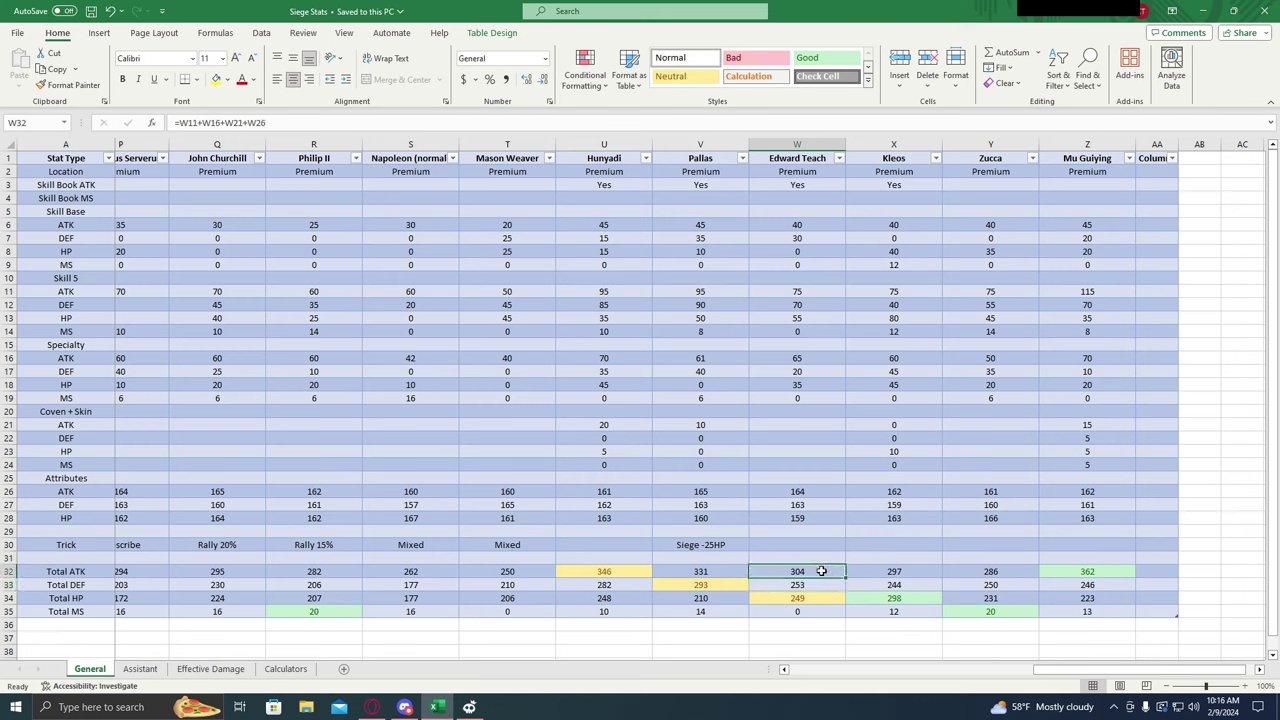
left_click(818, 612)
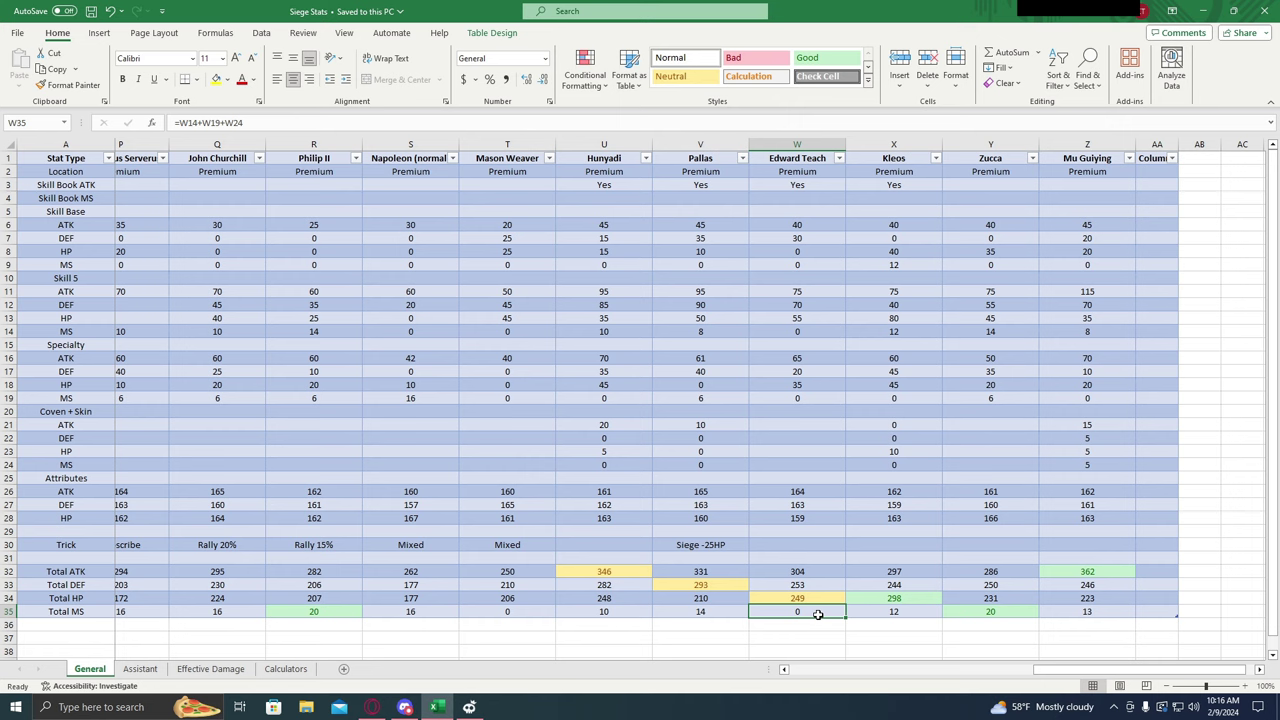
Step: Review Kleos's total ATK, HP, DEF and MS on the General sheet
left_click(876, 571)
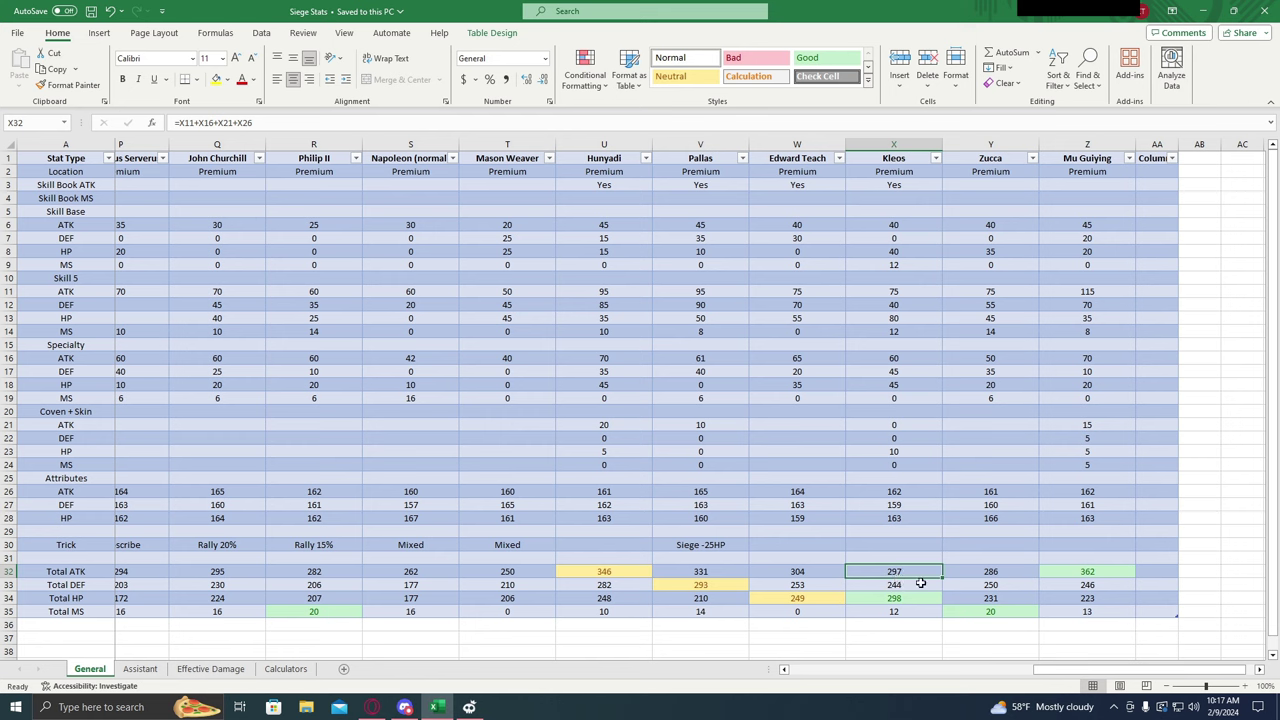
left_click(917, 600)
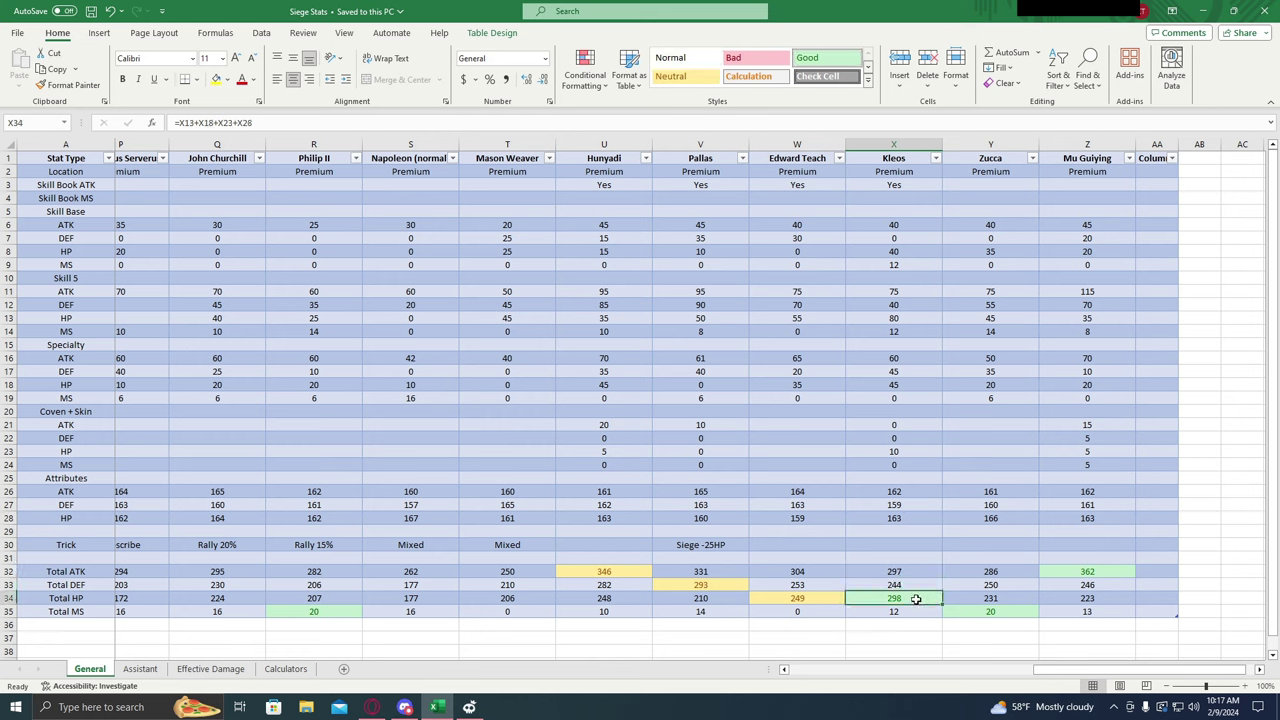
left_click(926, 584)
left_click(893, 609)
Step: Review Zucca's total ATK, DEF, HP and MS on the General sheet
left_click_drag(1041, 675, 1052, 679)
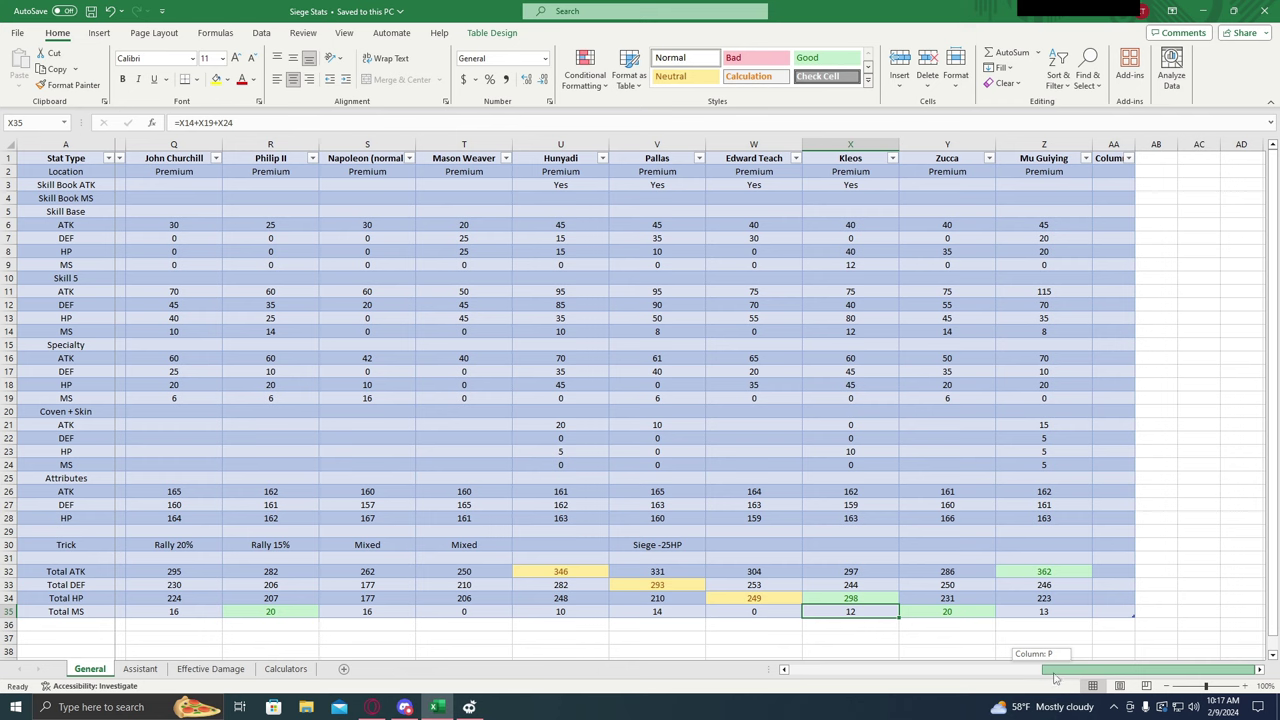
left_click(959, 570)
left_click(966, 584)
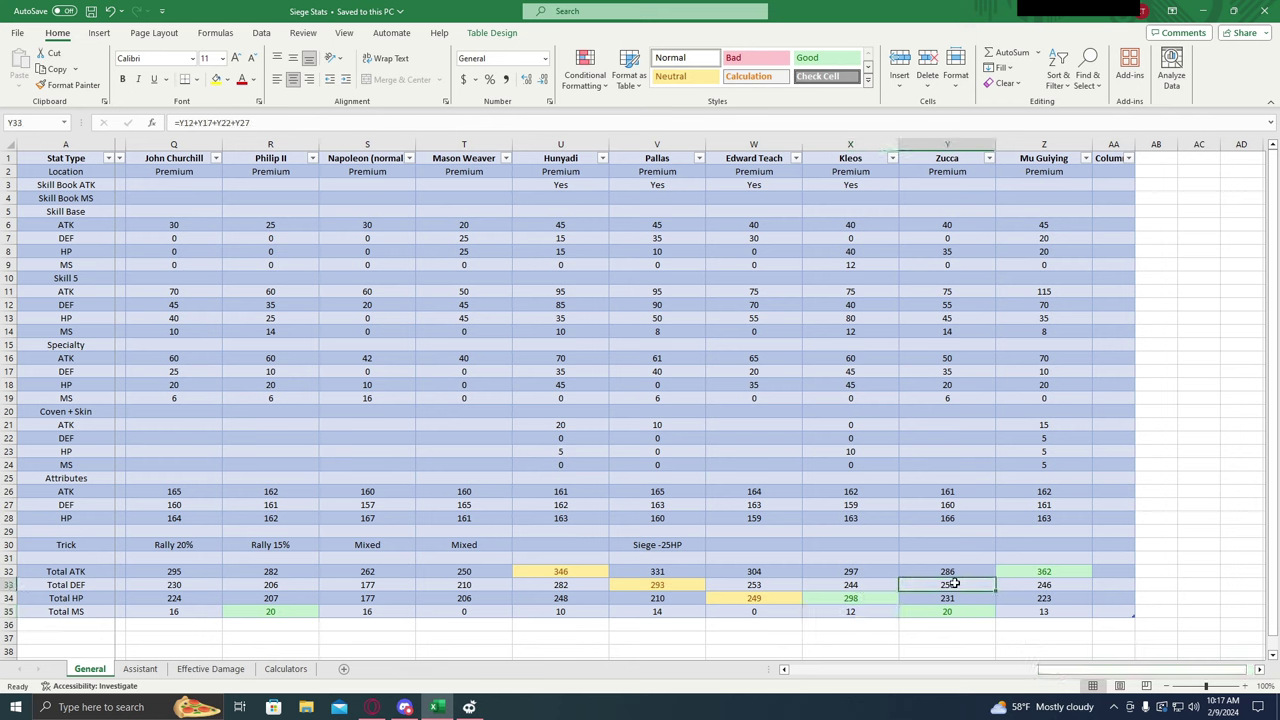
left_click(955, 598)
left_click(962, 610)
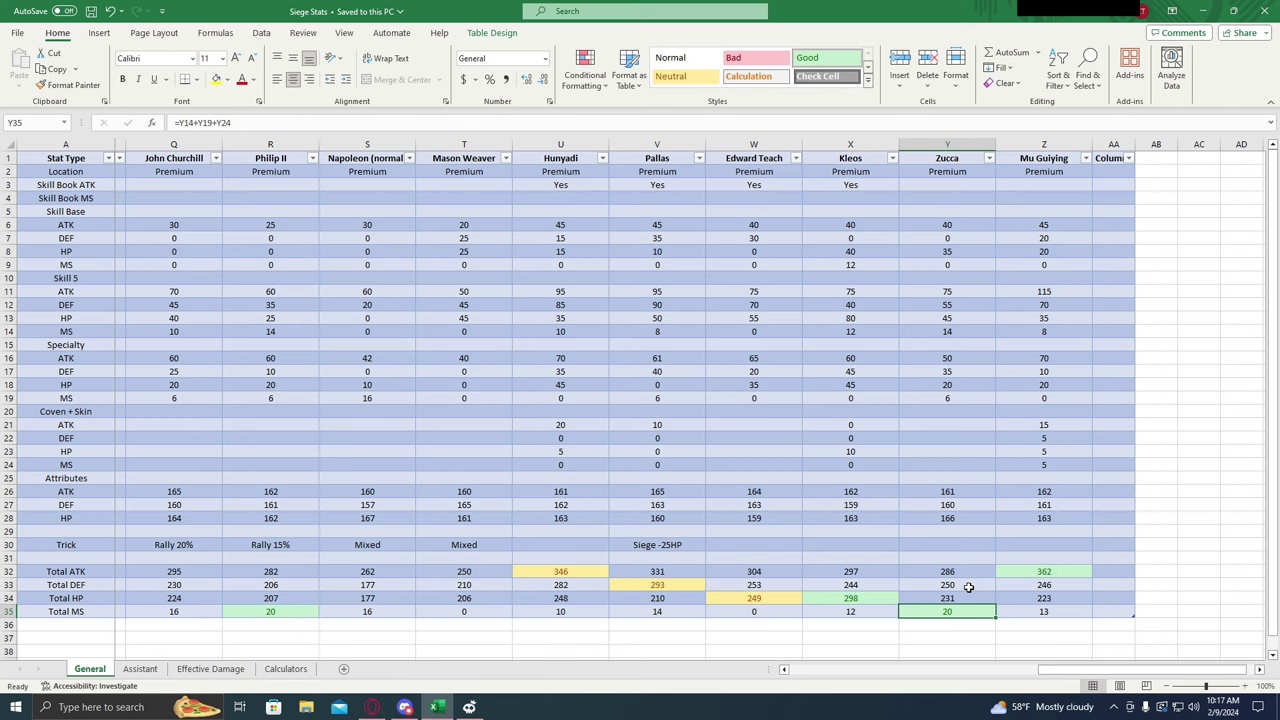
Step: Review Mu Guiying's total ATK, MS, DEF and HP, returning to the ATK total
left_click(1010, 571)
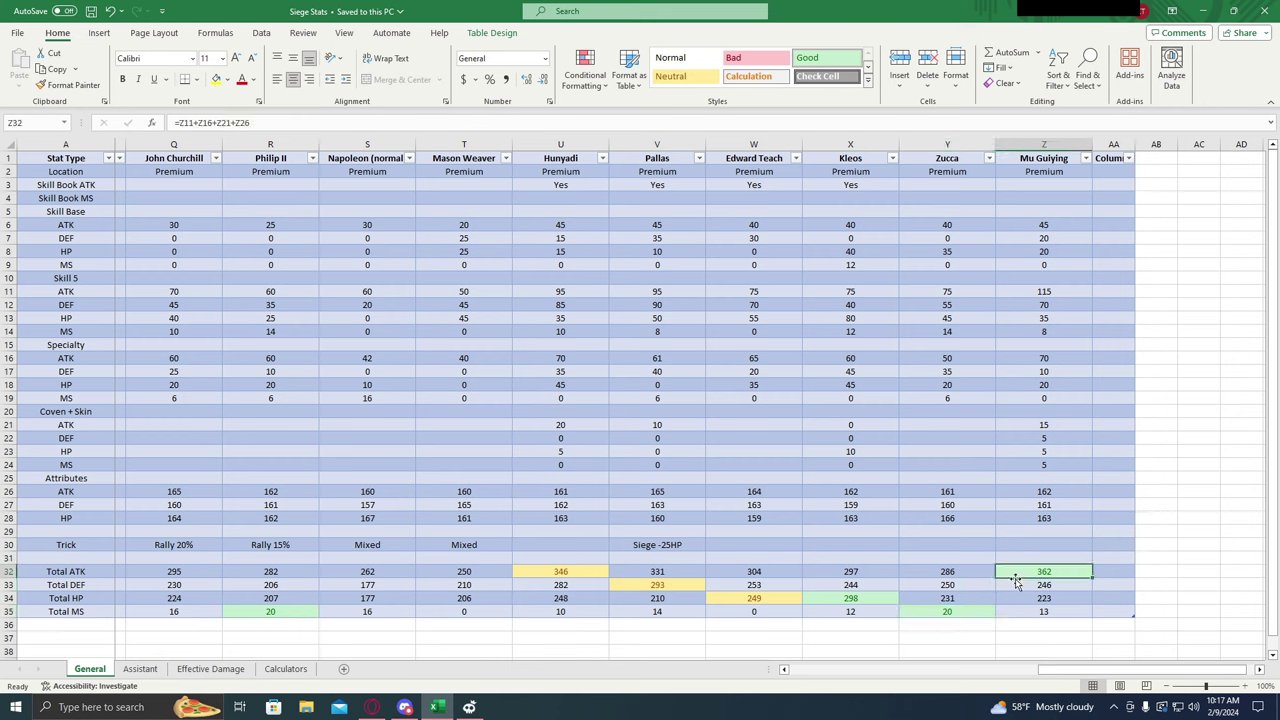
left_click(1016, 609)
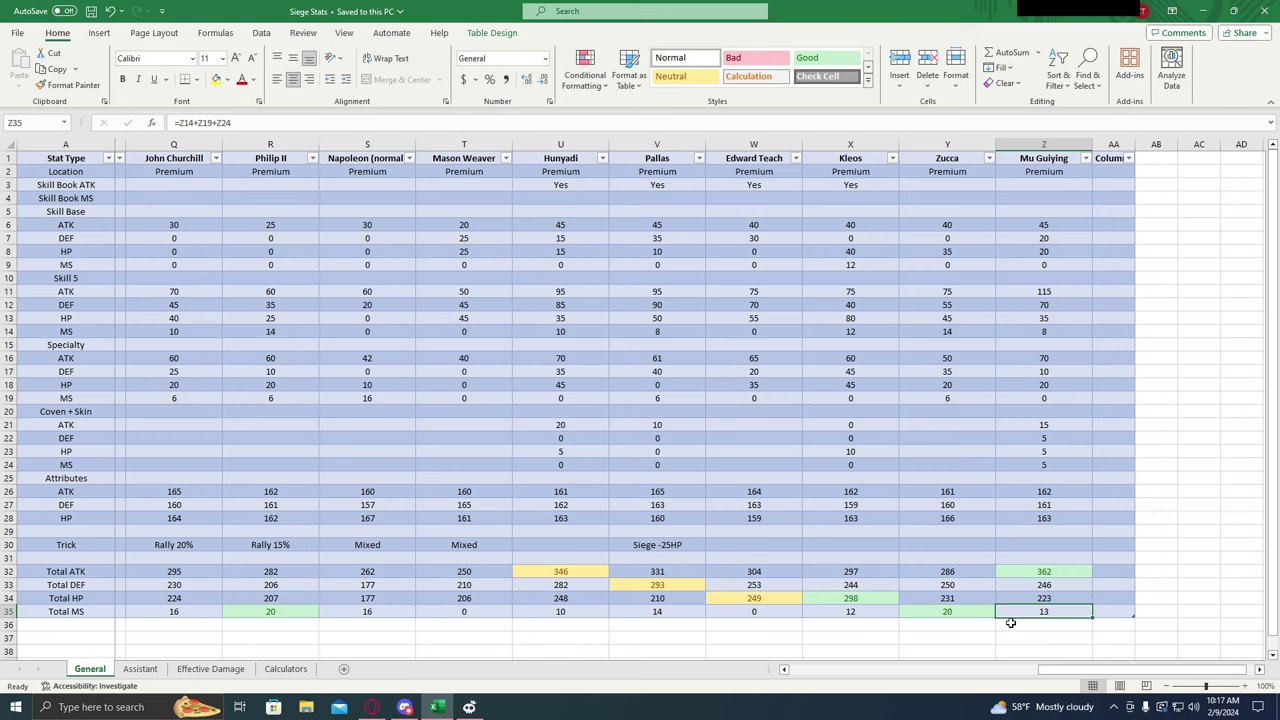
left_click(1013, 586)
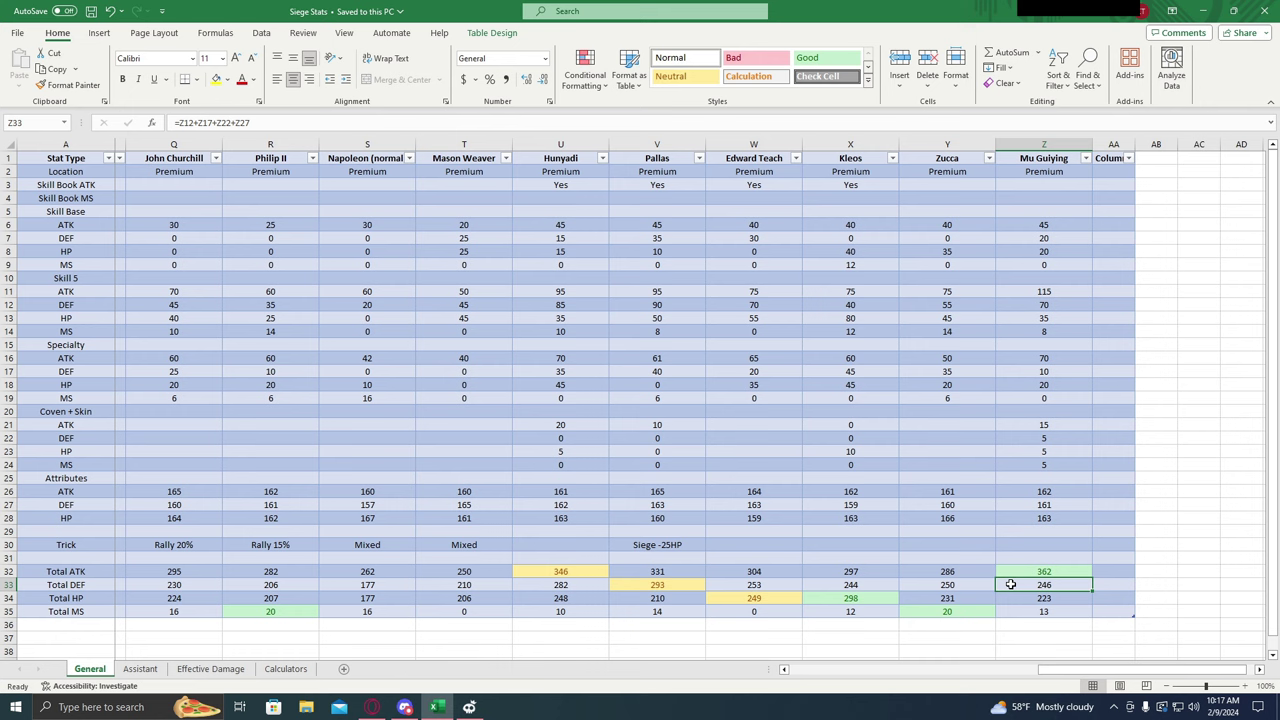
left_click(1027, 600)
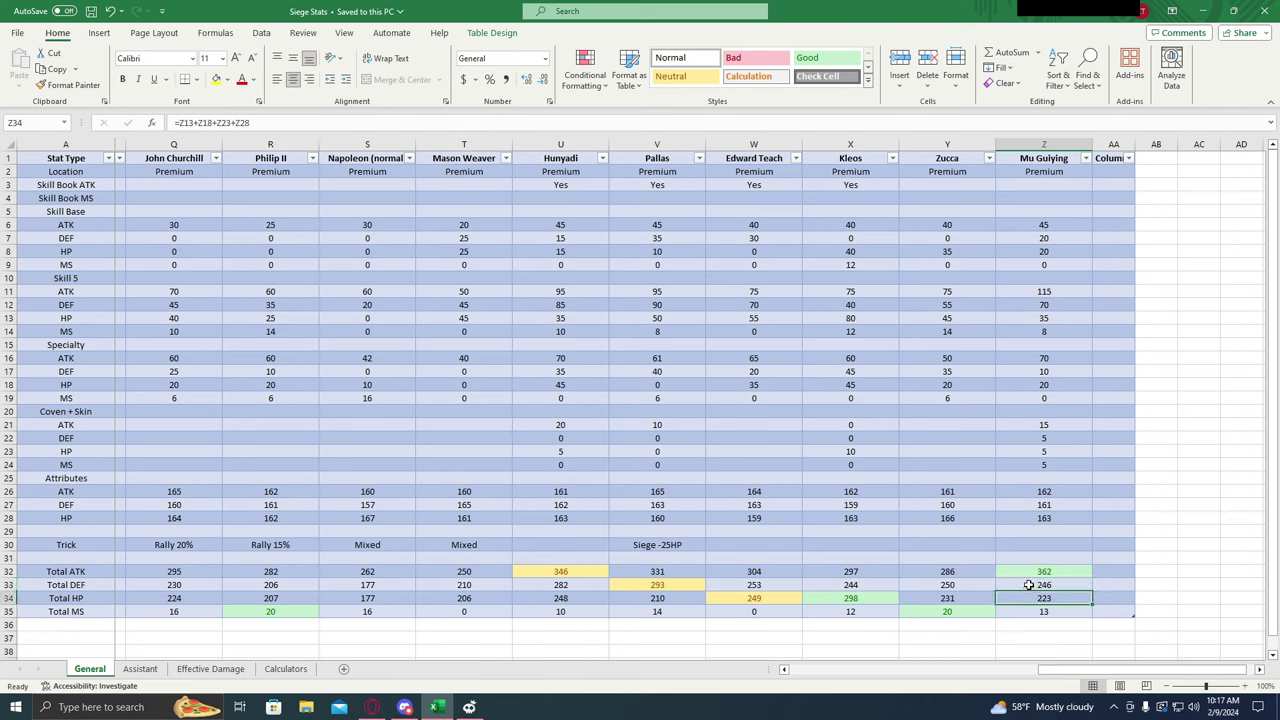
left_click(1025, 573)
Step: Switch to the Assistant sheet and review Alfred's total ATK and MS
left_click_drag(1066, 670, 866, 676)
key("ctrl+Page_Down")
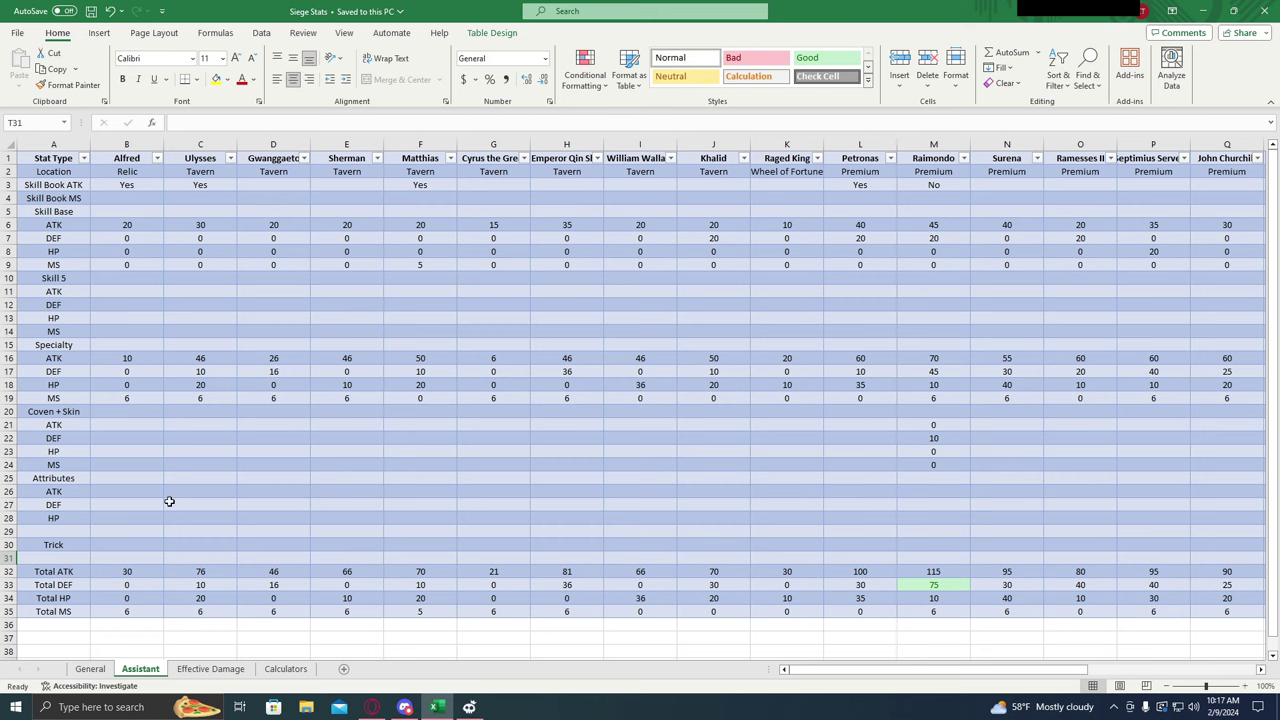
left_click(150, 572)
left_click(140, 610)
Step: Review Ulysses's total ATK, DEF, HP and MS as an assistant
left_click(212, 577)
left_click(214, 590)
left_click(220, 571)
left_click(215, 600)
left_click(216, 609)
Step: Review Raimondo's total DEF, HP, ATK and MS on the Assistant sheet
left_click_drag(813, 668, 995, 658)
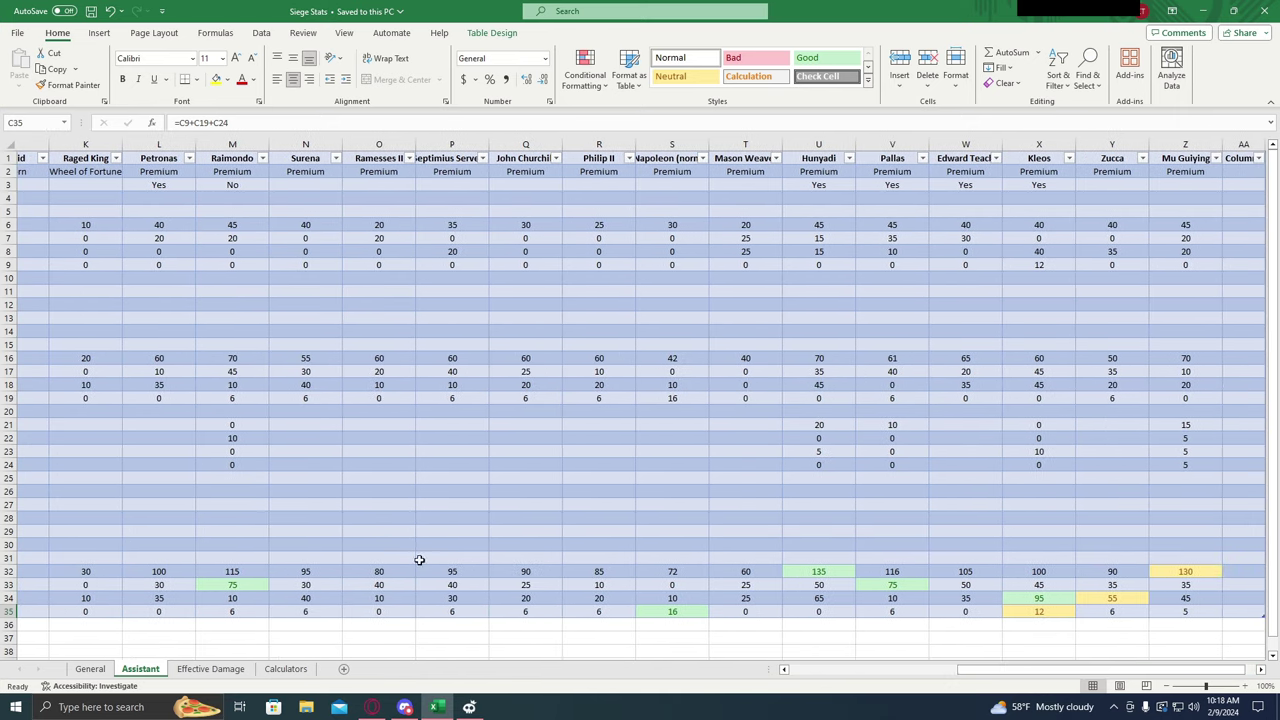
left_click(250, 588)
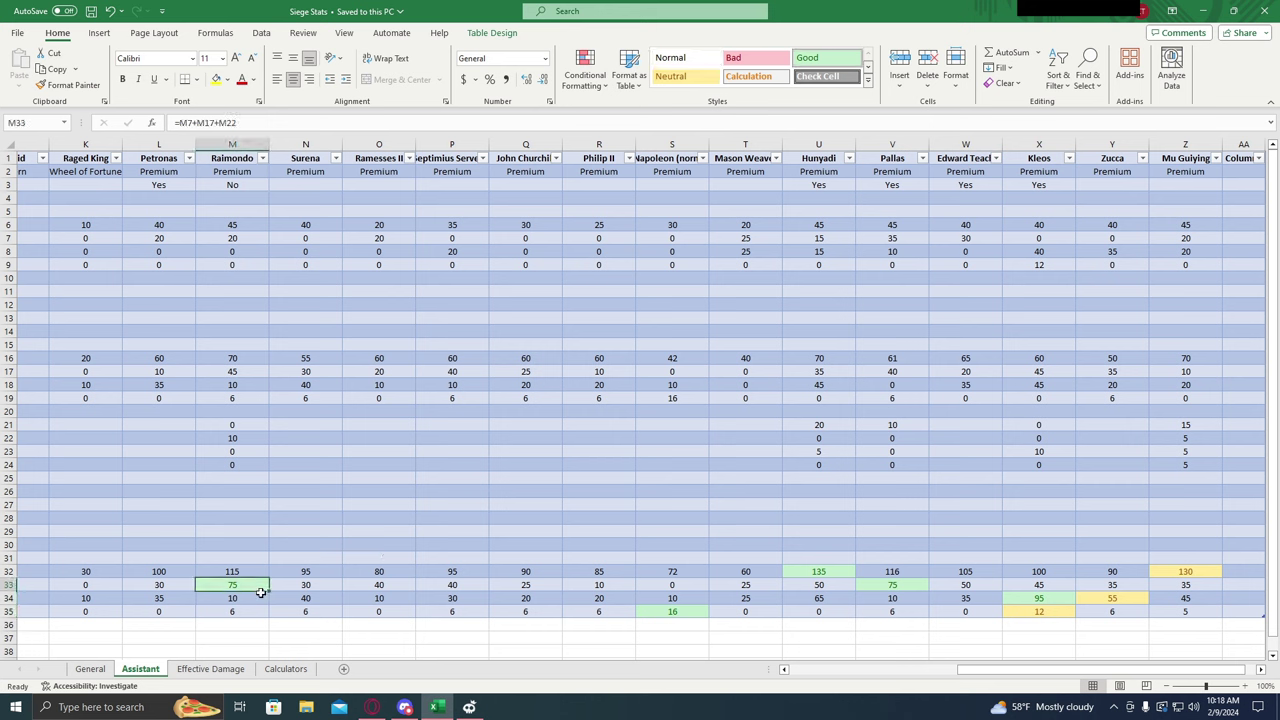
left_click(230, 595)
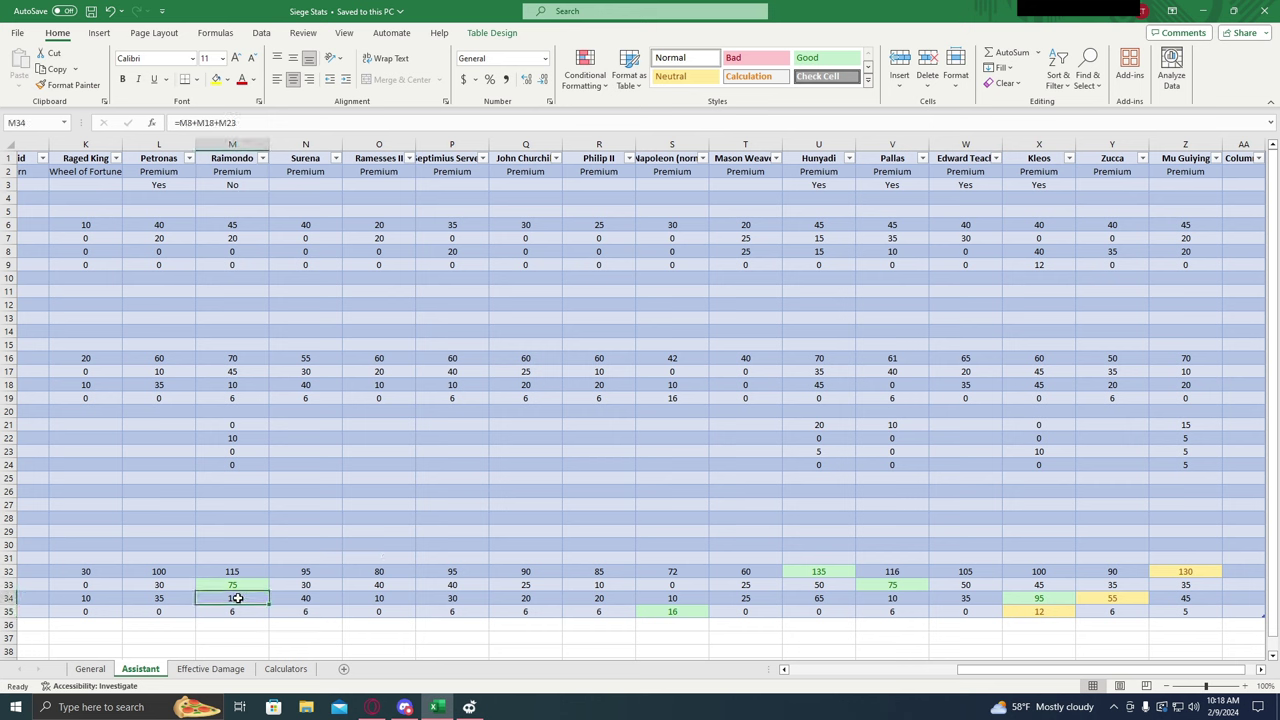
left_click(242, 570)
left_click(249, 609)
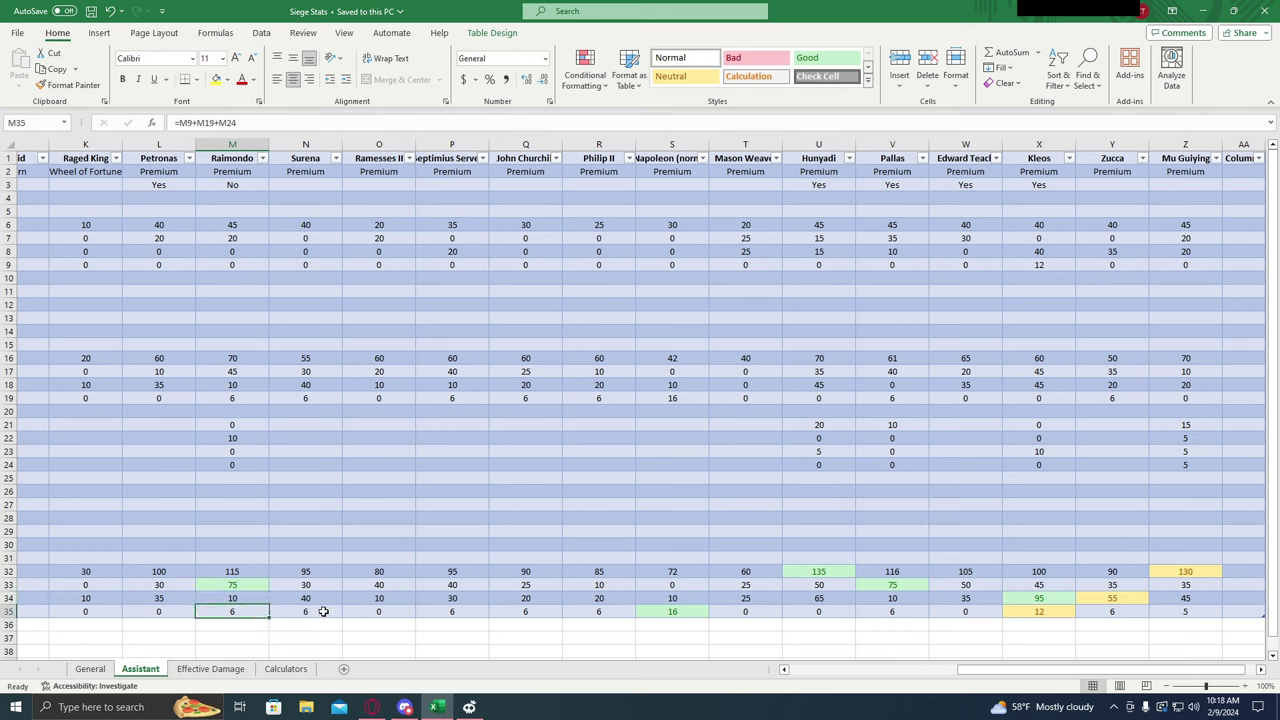
Step: Review Surena's assistant totals, comparing DEF with HP and checking ATK and MS
left_click(324, 571)
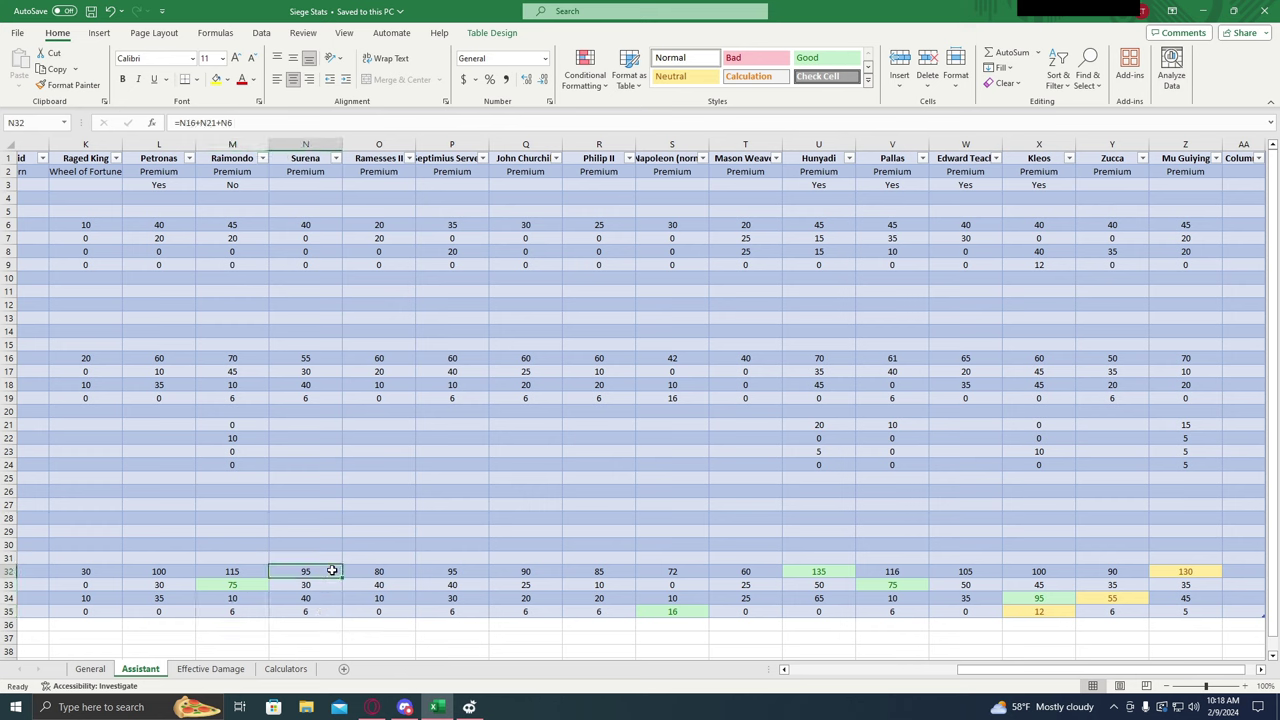
left_click(324, 589)
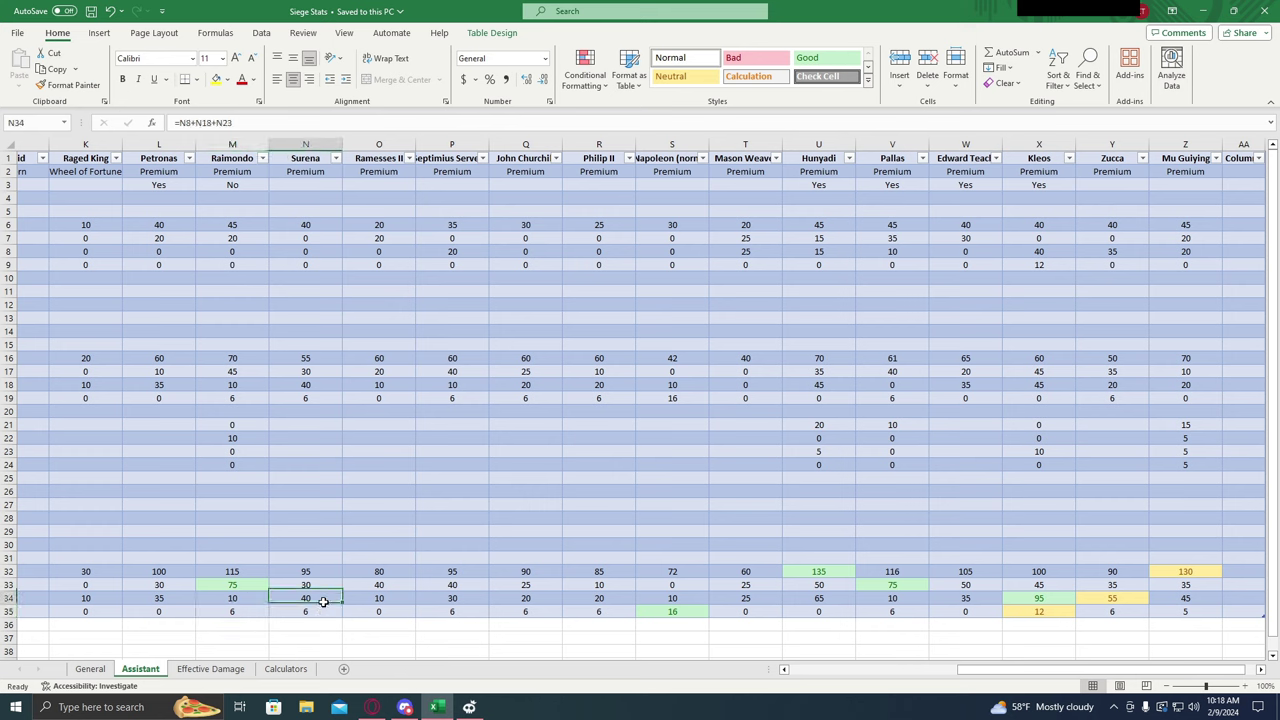
left_click(318, 594)
left_click(320, 585)
left_click(320, 597)
left_click(320, 585)
left_click(320, 572)
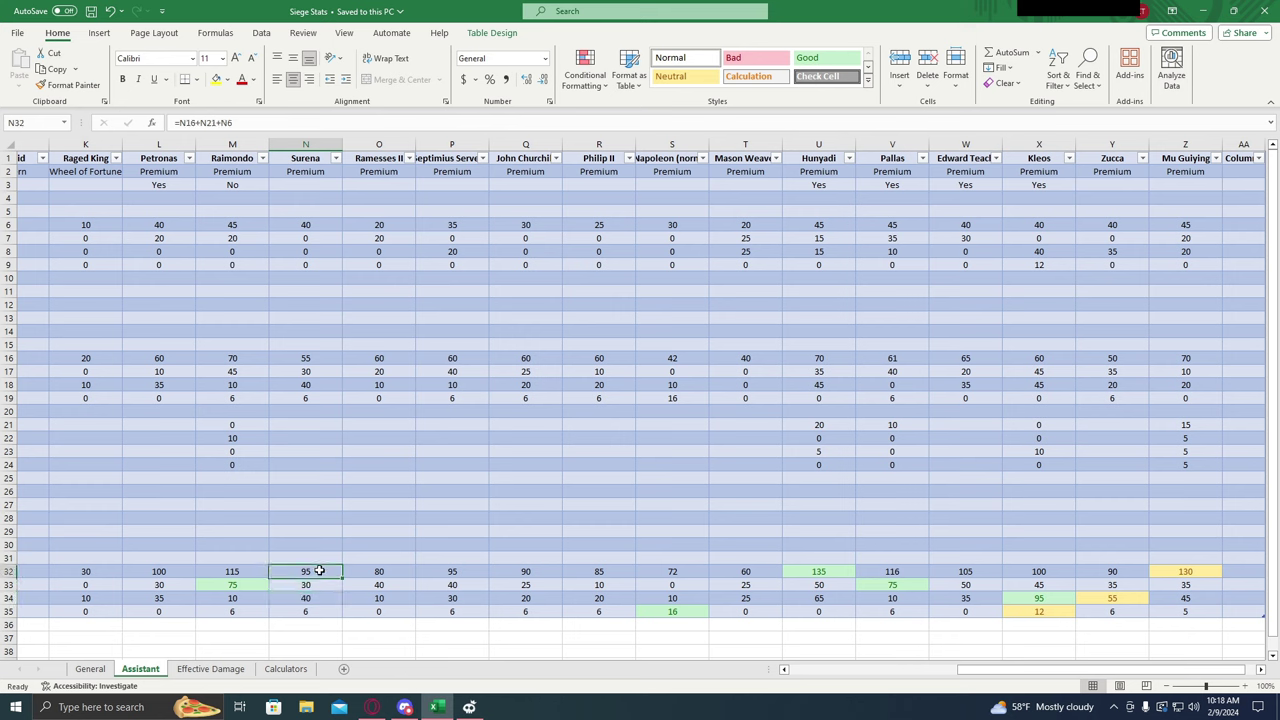
left_click(338, 610)
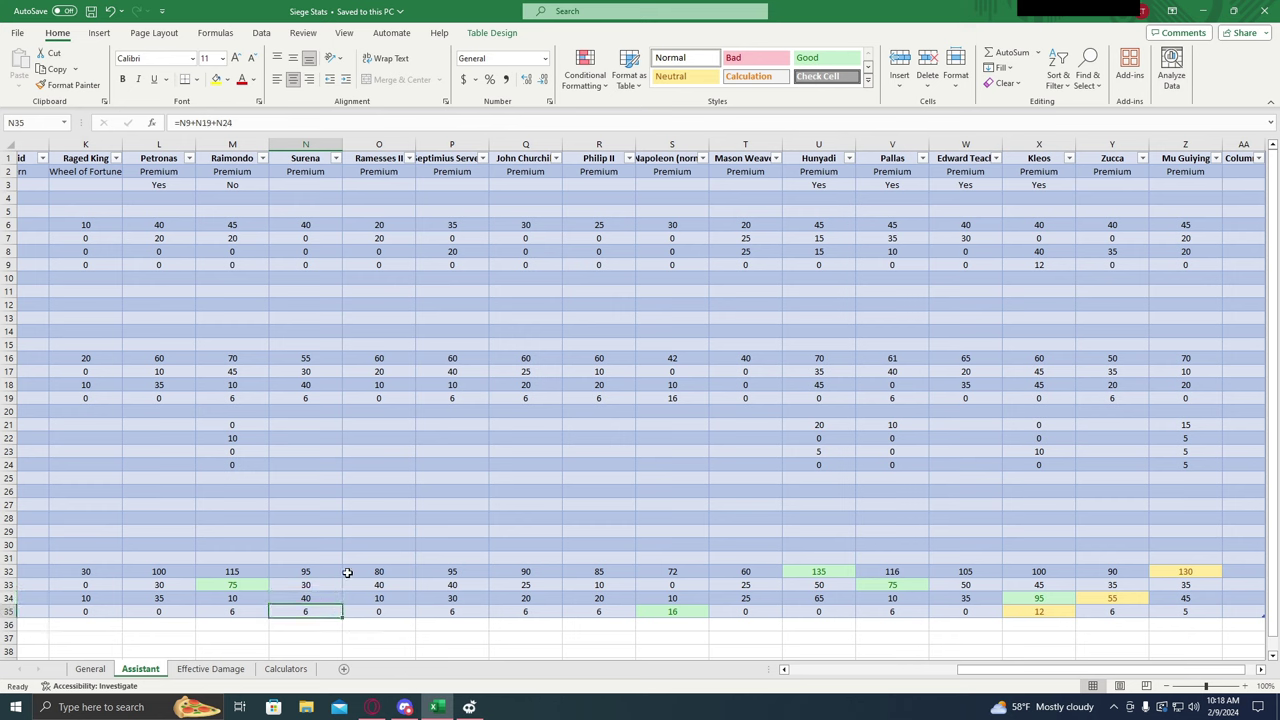
Step: Review Ramesses II's total ATK, MS and HP on the Assistant sheet
left_click(352, 573)
left_click(369, 612)
left_click(360, 598)
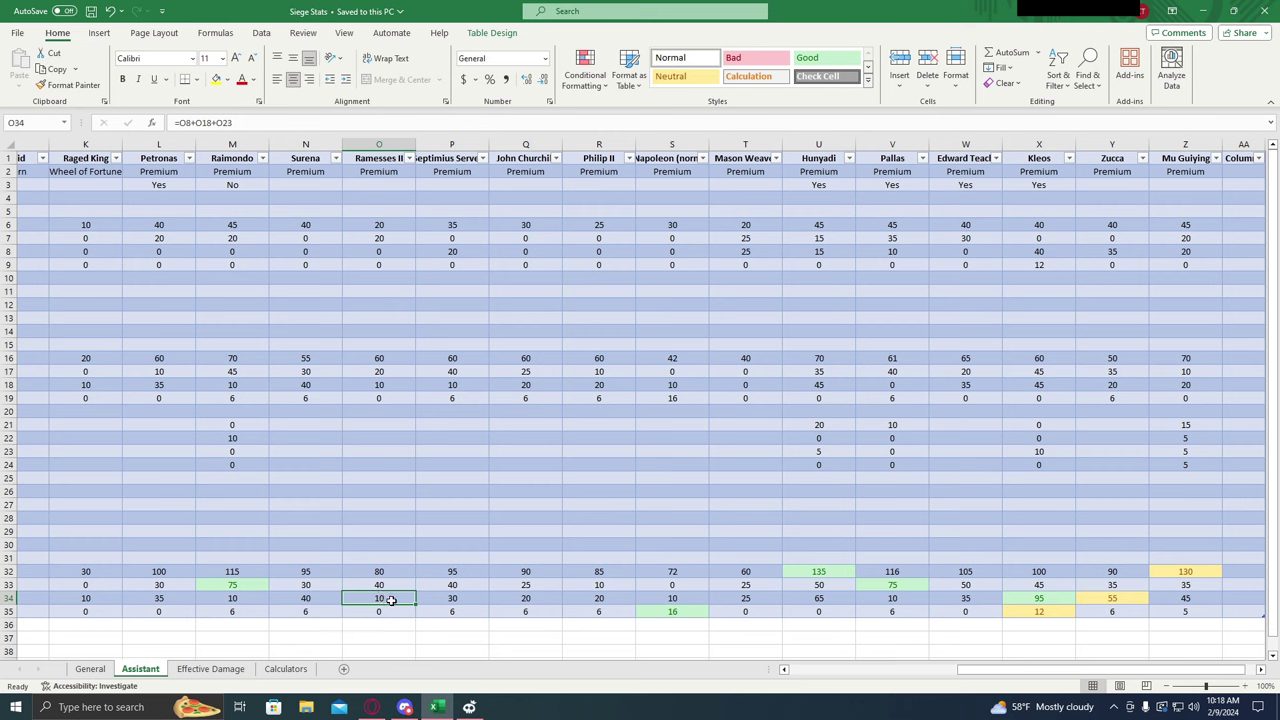
Step: Review the total HP, MS and ATK of Septimius on the Assistant sheet
left_click(462, 596)
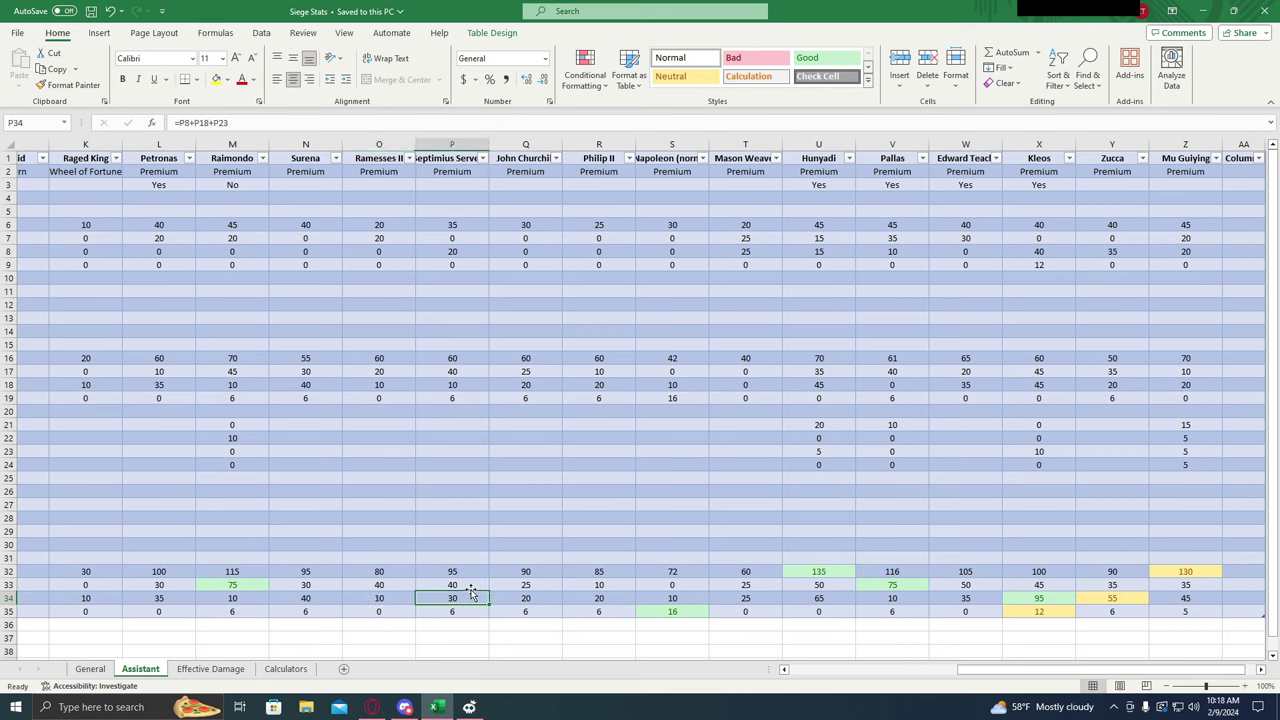
left_click(463, 609)
left_click(465, 571)
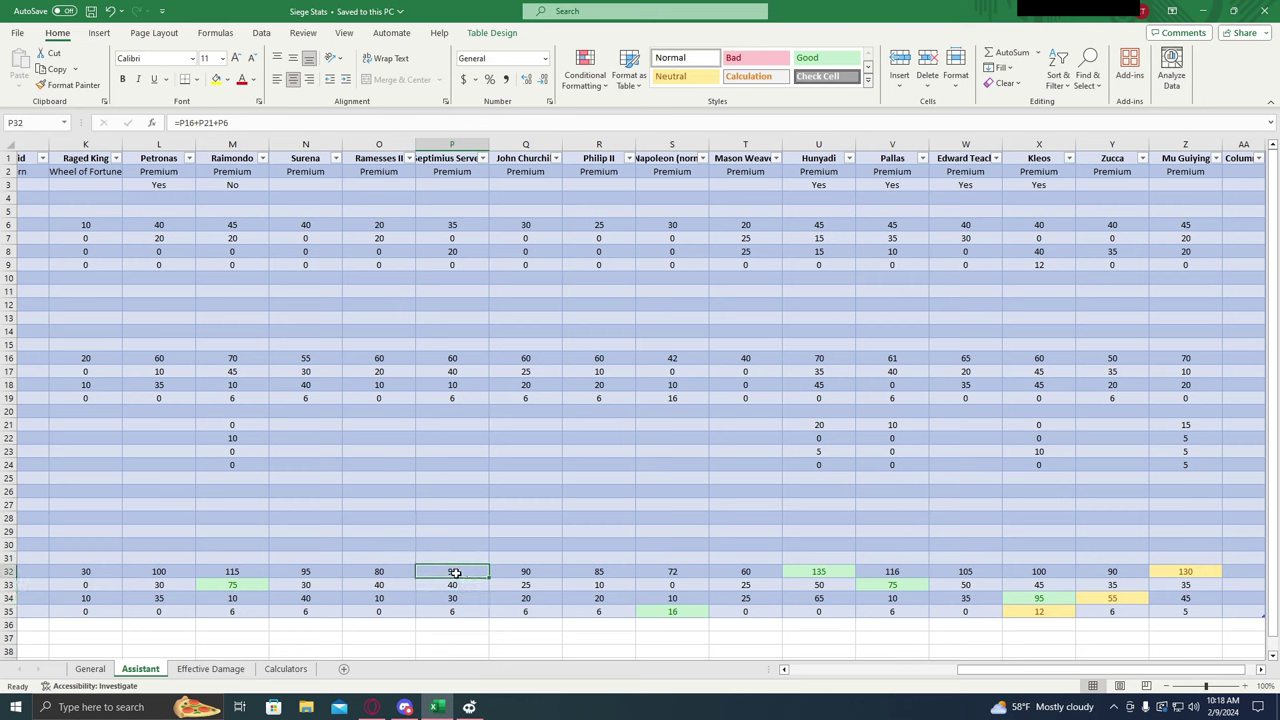
Step: Compare John Churchill's total ATK and DEF with Philip II's total ATK, DEF and HP as assistants
left_click(522, 571)
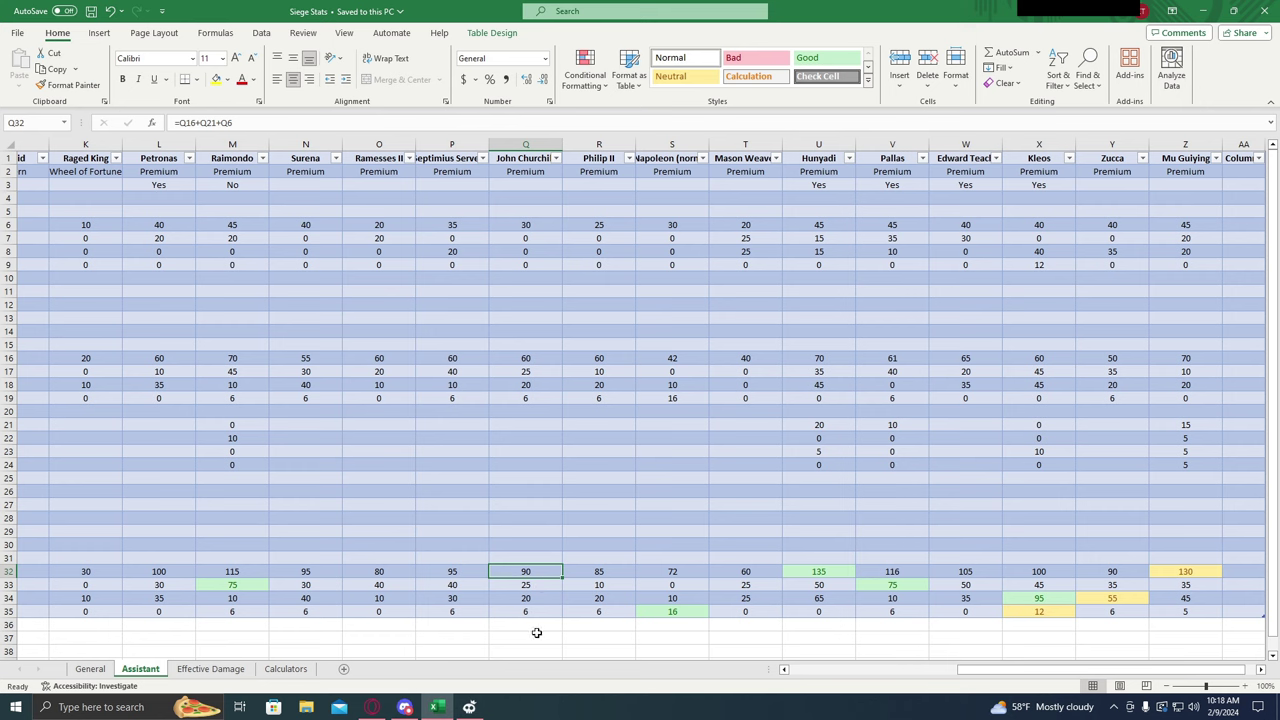
key("Down")
left_click(540, 571)
left_click(608, 571)
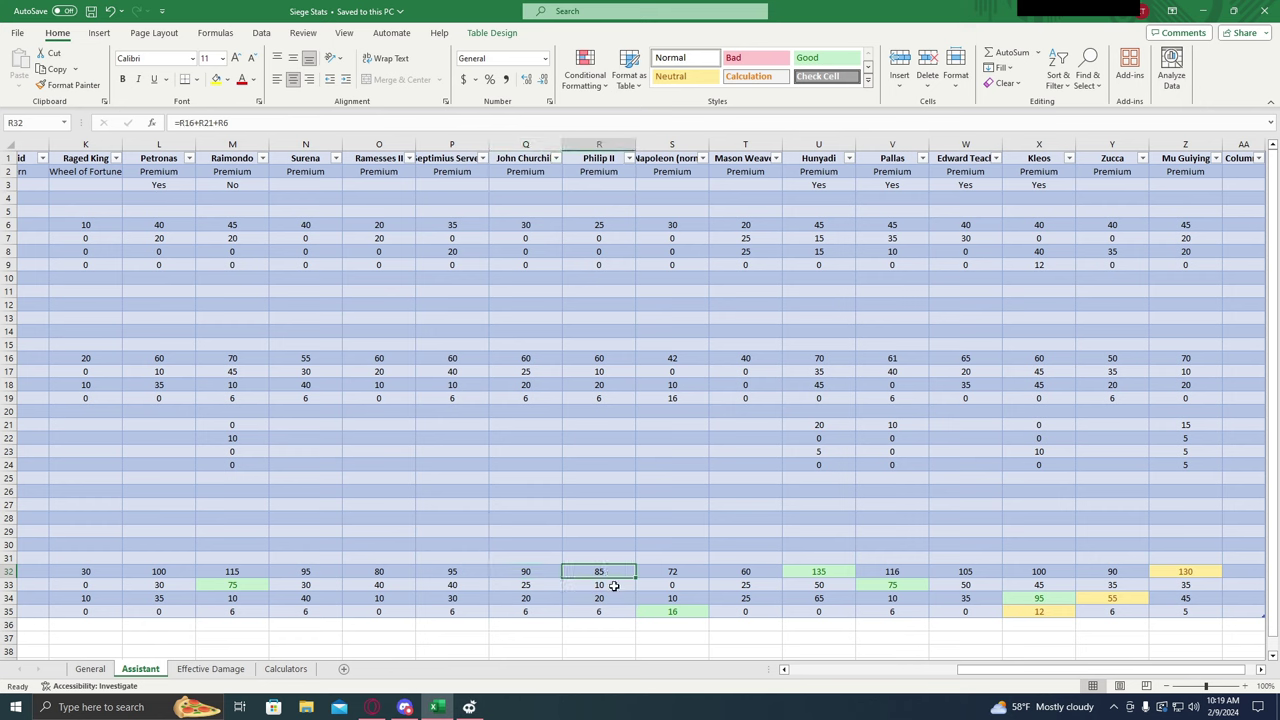
left_click(609, 584)
left_click(616, 598)
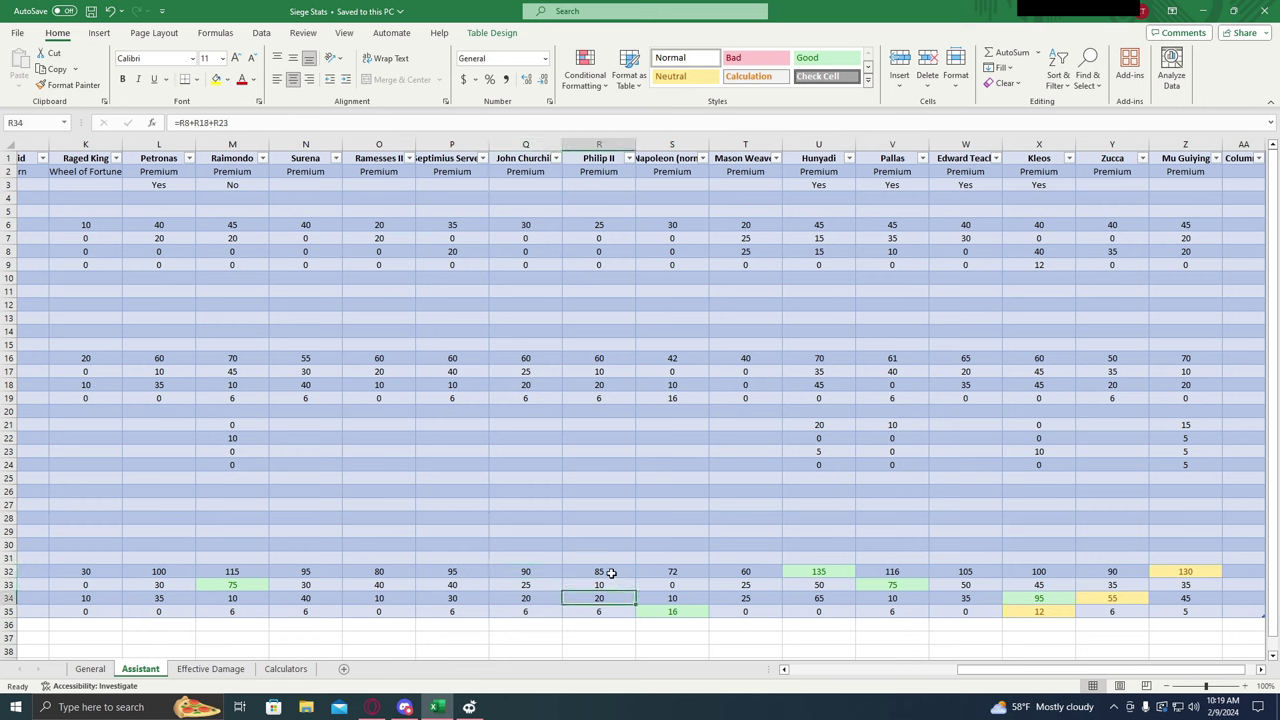
left_click(530, 584)
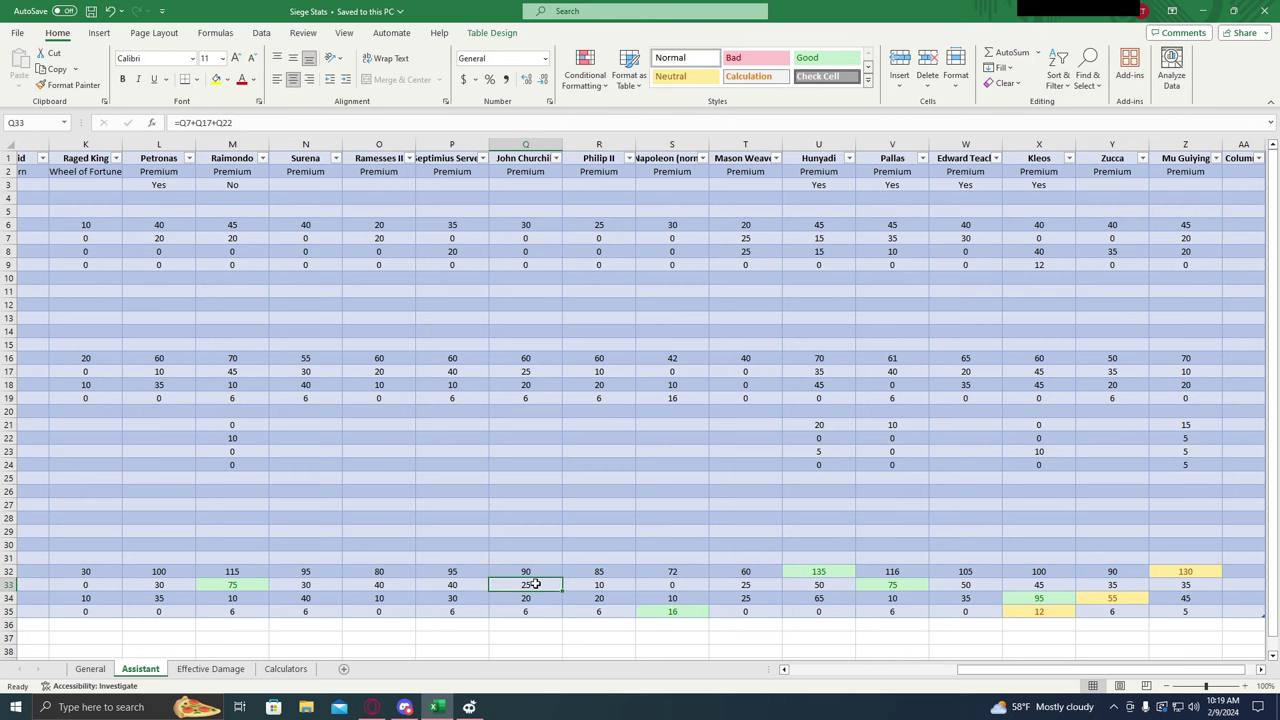
left_click_drag(958, 672, 988, 672)
left_click(584, 573)
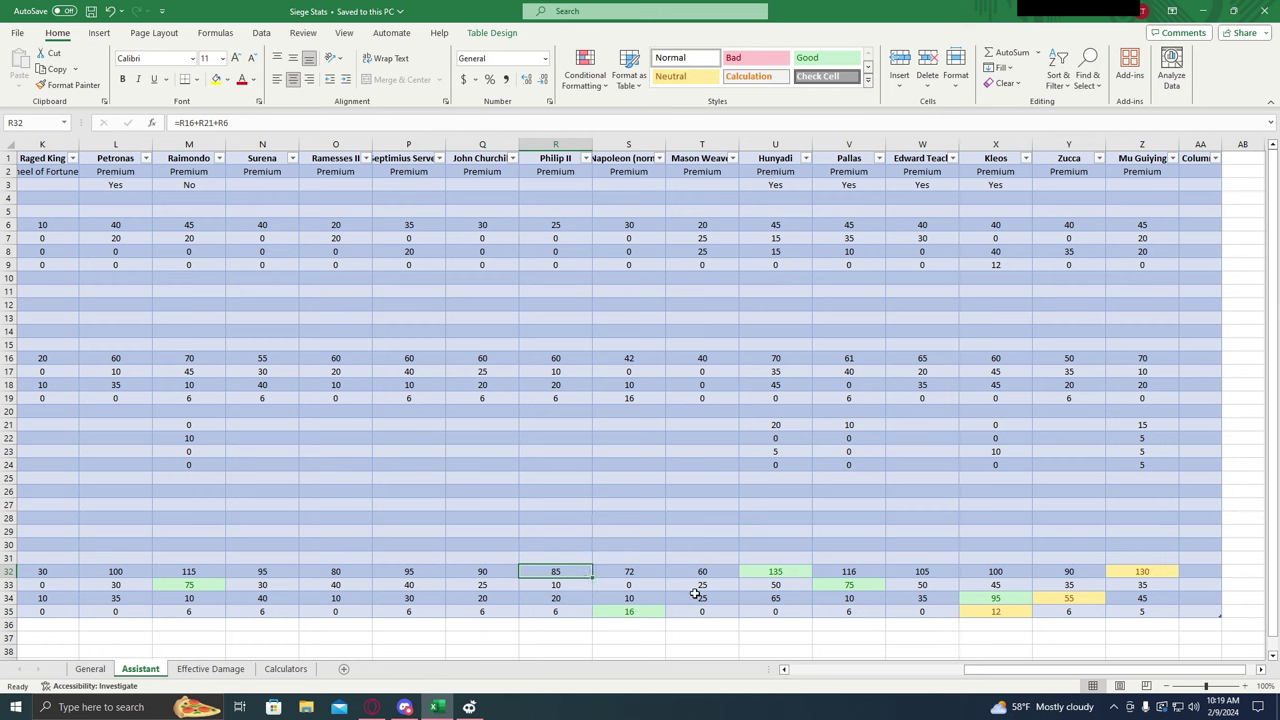
Step: Review Napoleon's assistant totals, comparing MS with ATK and checking HP and DEF
left_click(617, 609)
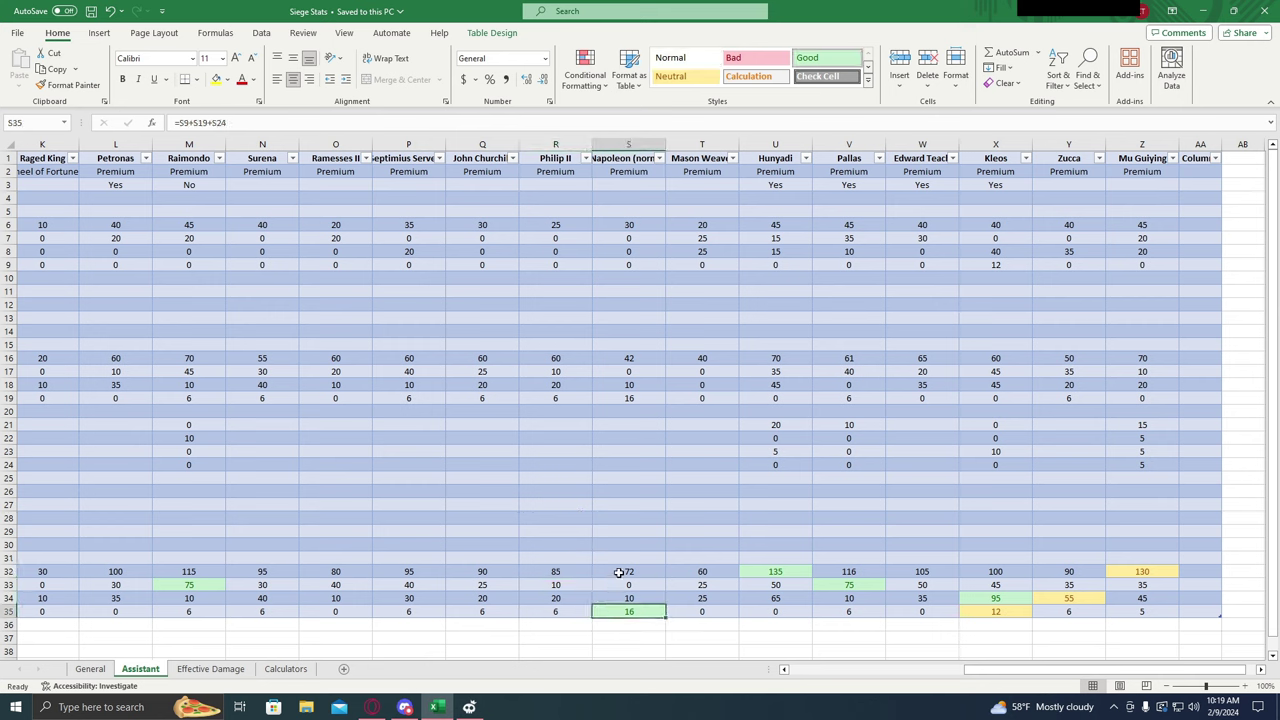
left_click(621, 572)
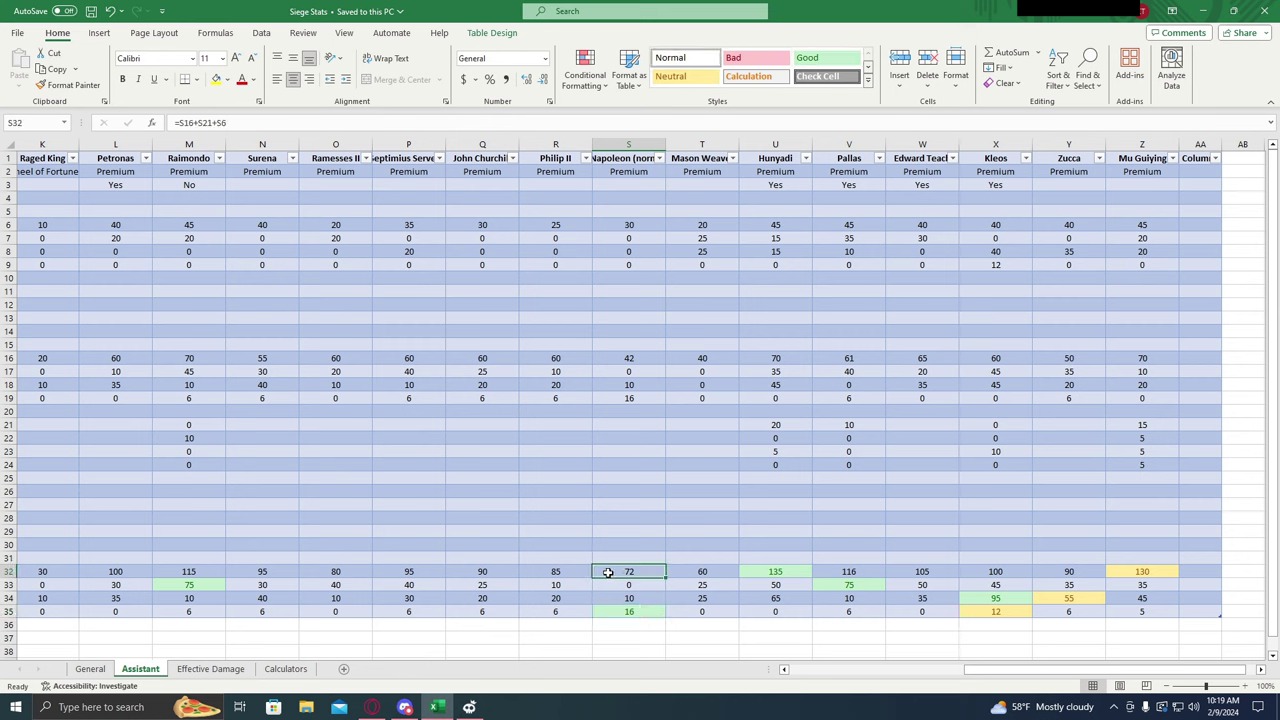
left_click(620, 611)
left_click(612, 571)
left_click(615, 596)
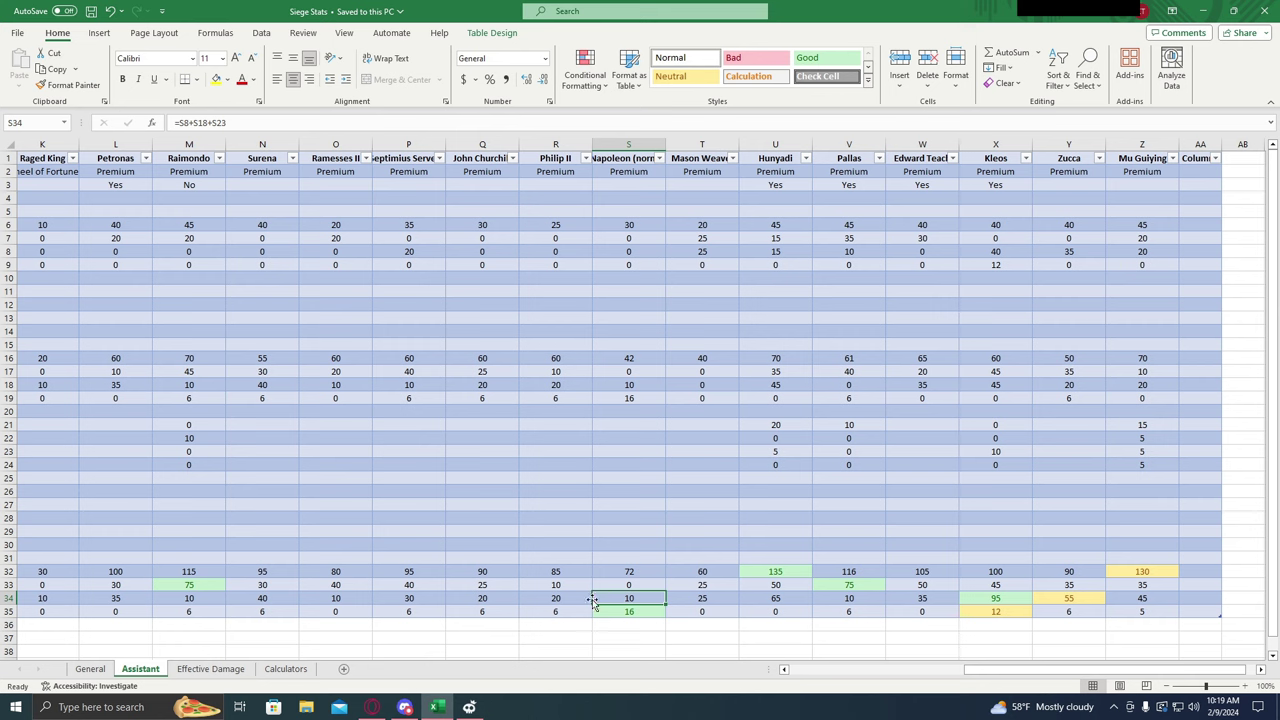
left_click(621, 588)
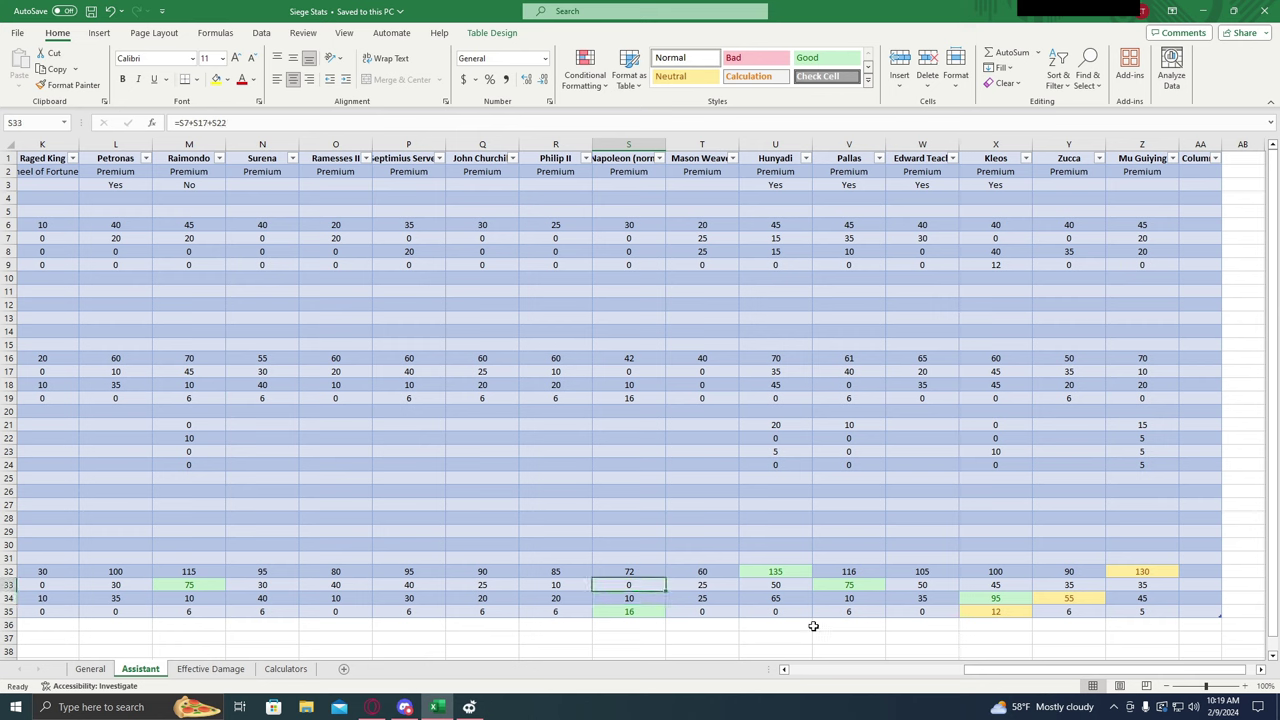
Step: Compare Napoleon's total HP and DEF on the Assistant sheet, leaving the existing data unreplaced
left_click_drag(1005, 670, 1011, 670)
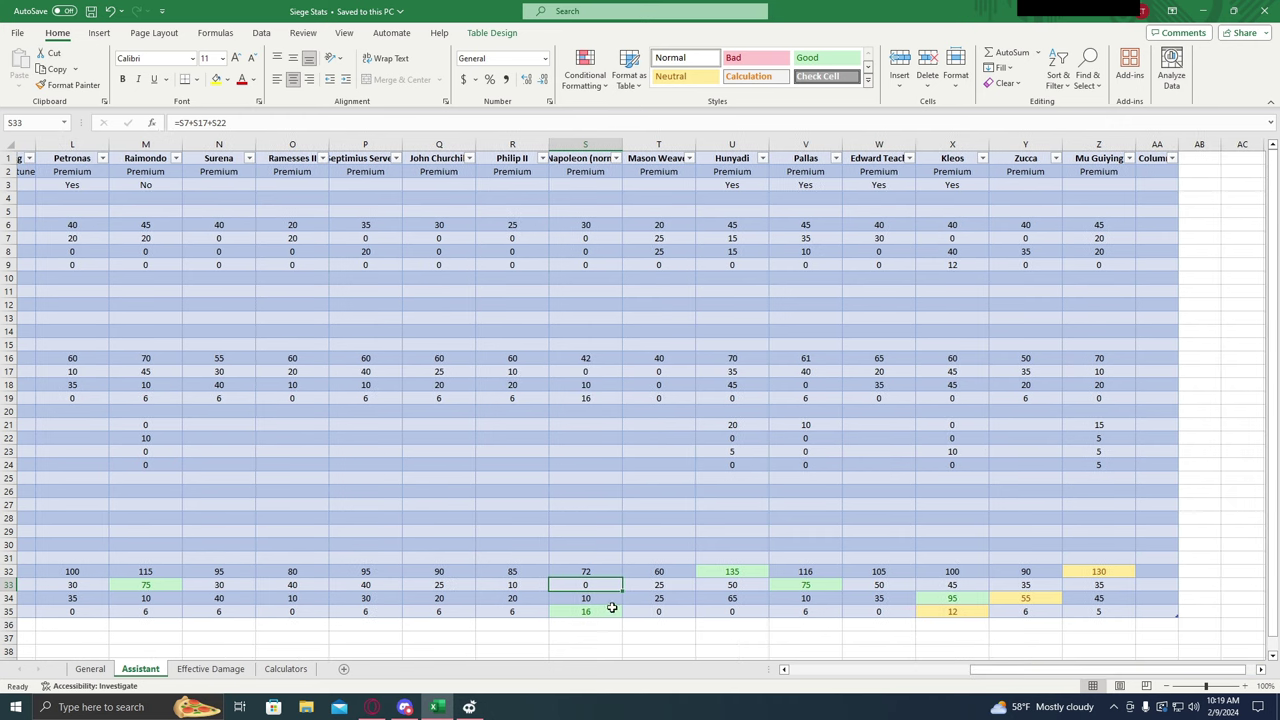
left_click(596, 597)
left_click(605, 588)
left_click(613, 598)
left_click(603, 588)
left_click(607, 598)
left_click_drag(607, 592, 608, 595)
left_click(673, 390)
Step: Review Mason Weaver's total HP, DEF and ATK on the Assistant sheet
left_click(668, 598)
left_click(670, 585)
left_click(674, 572)
left_click(678, 585)
left_click(681, 598)
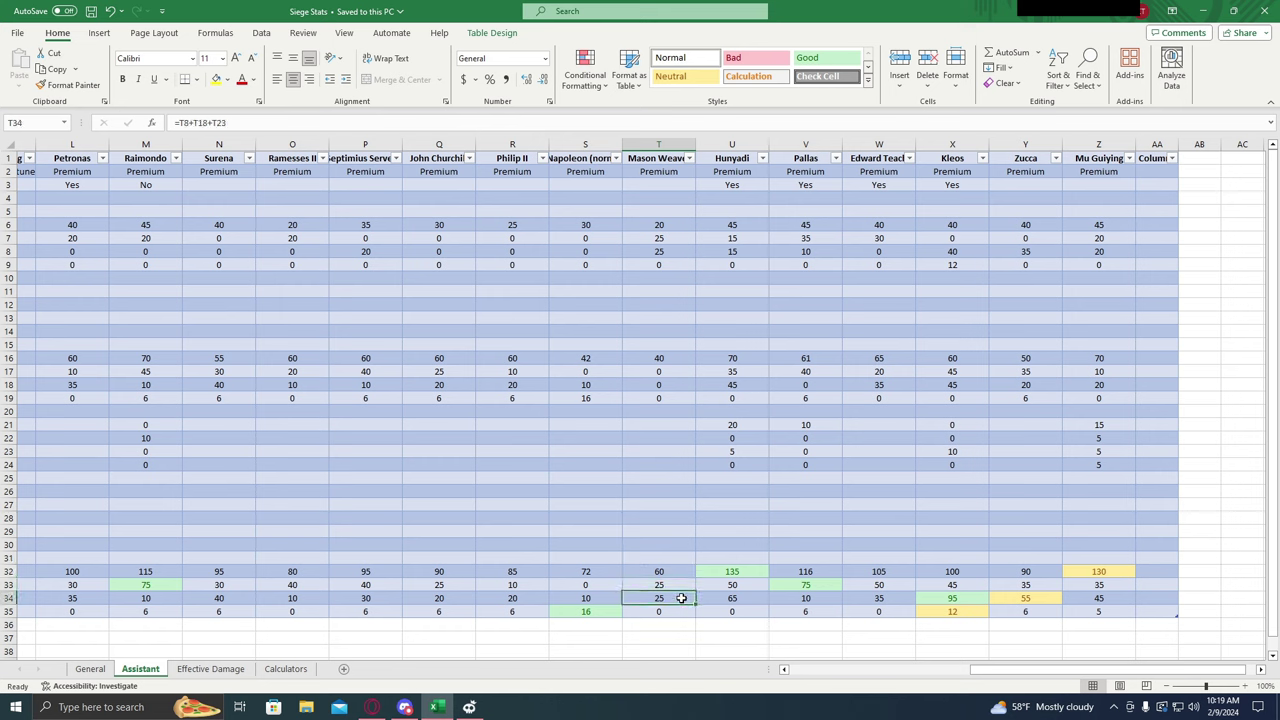
Step: Review Hunyadi's total ATK, DEF, HP and MS as an assistant
left_click(745, 573)
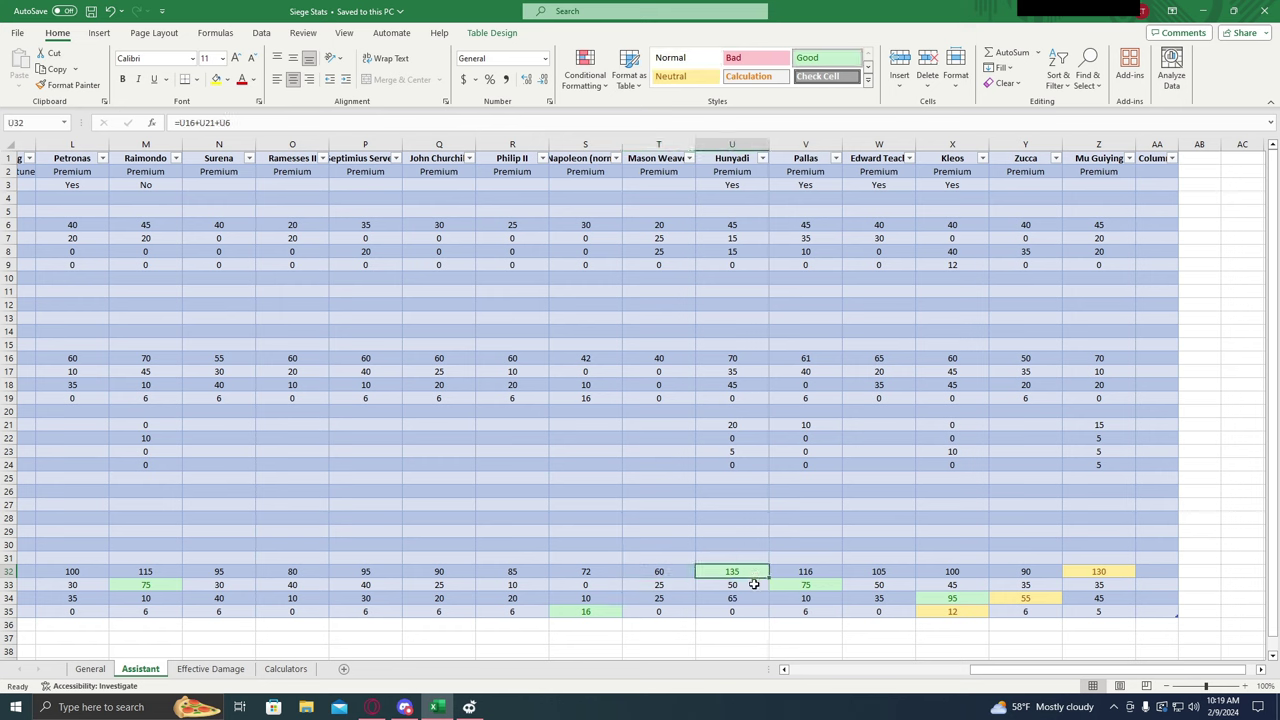
left_click(755, 585)
left_click(750, 598)
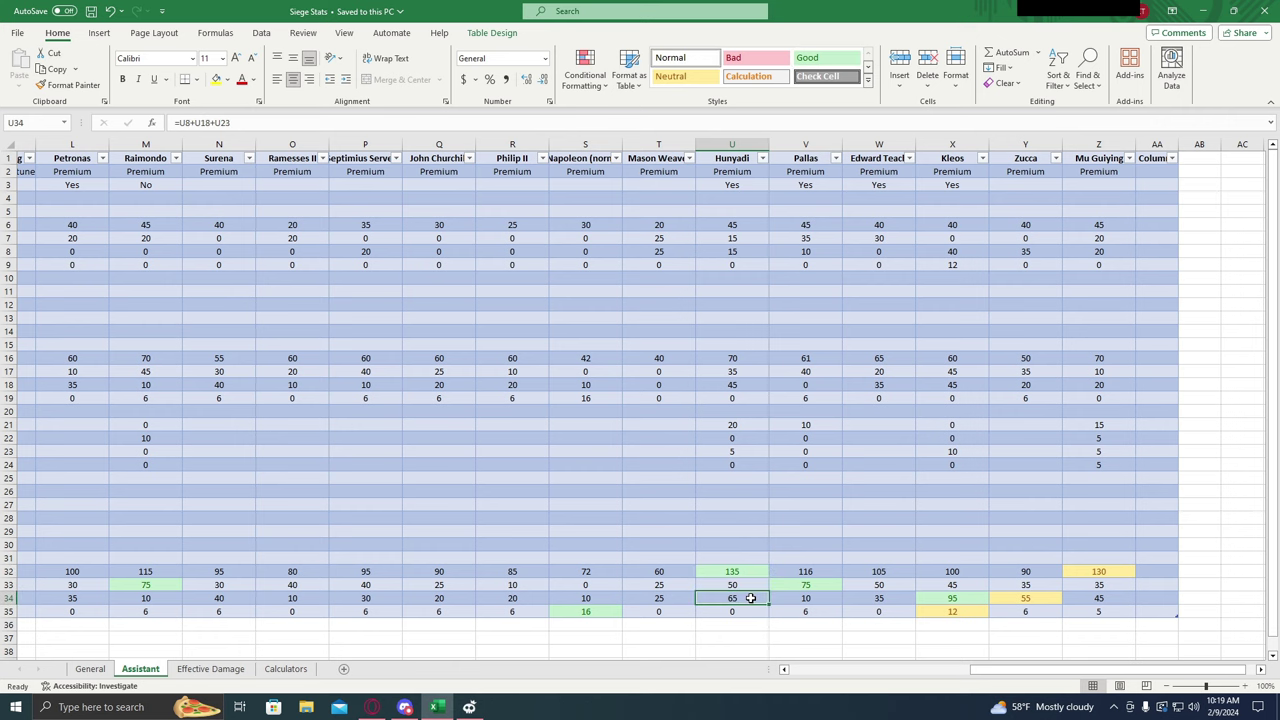
left_click(750, 612)
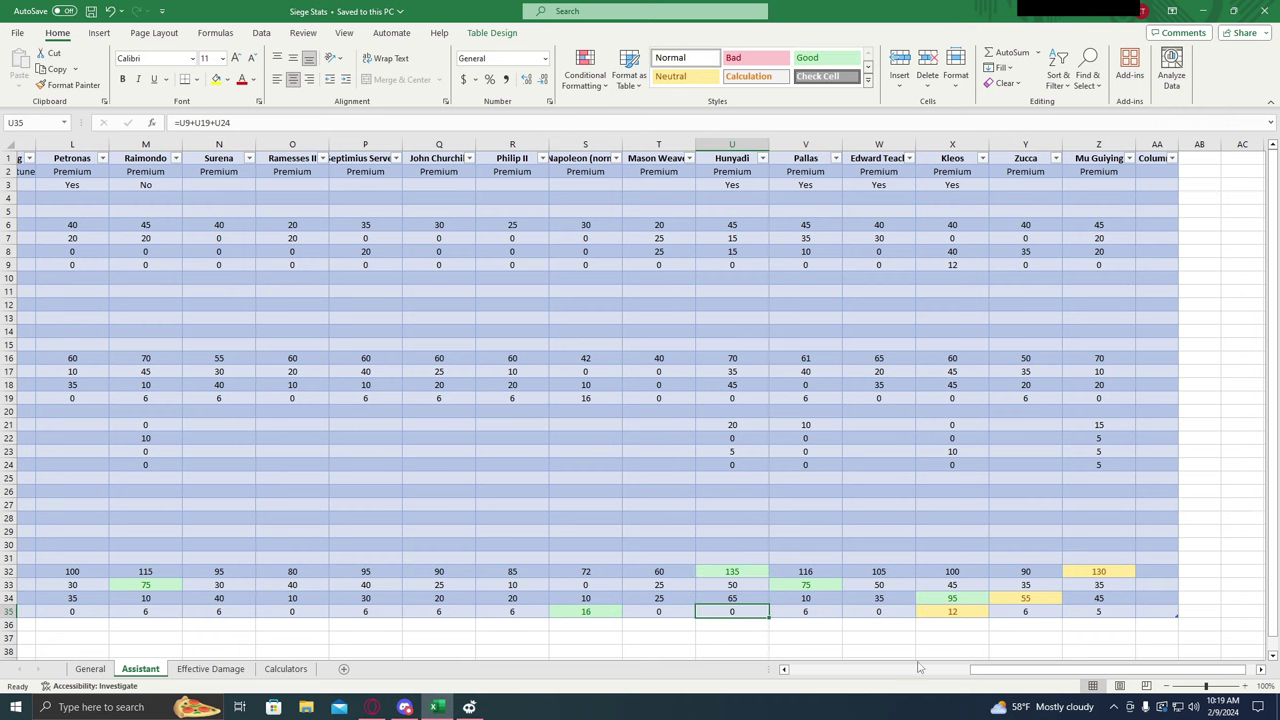
scroll(970, 670, "right", 1)
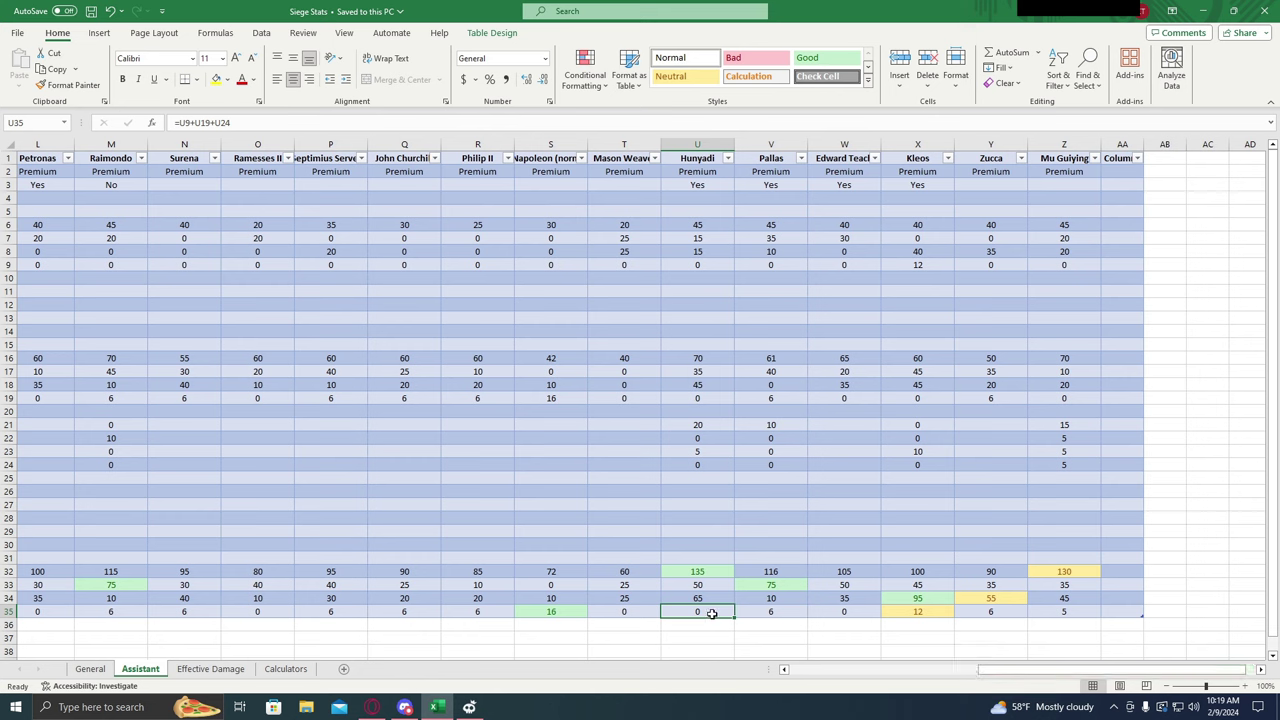
left_click_drag(706, 572, 710, 586)
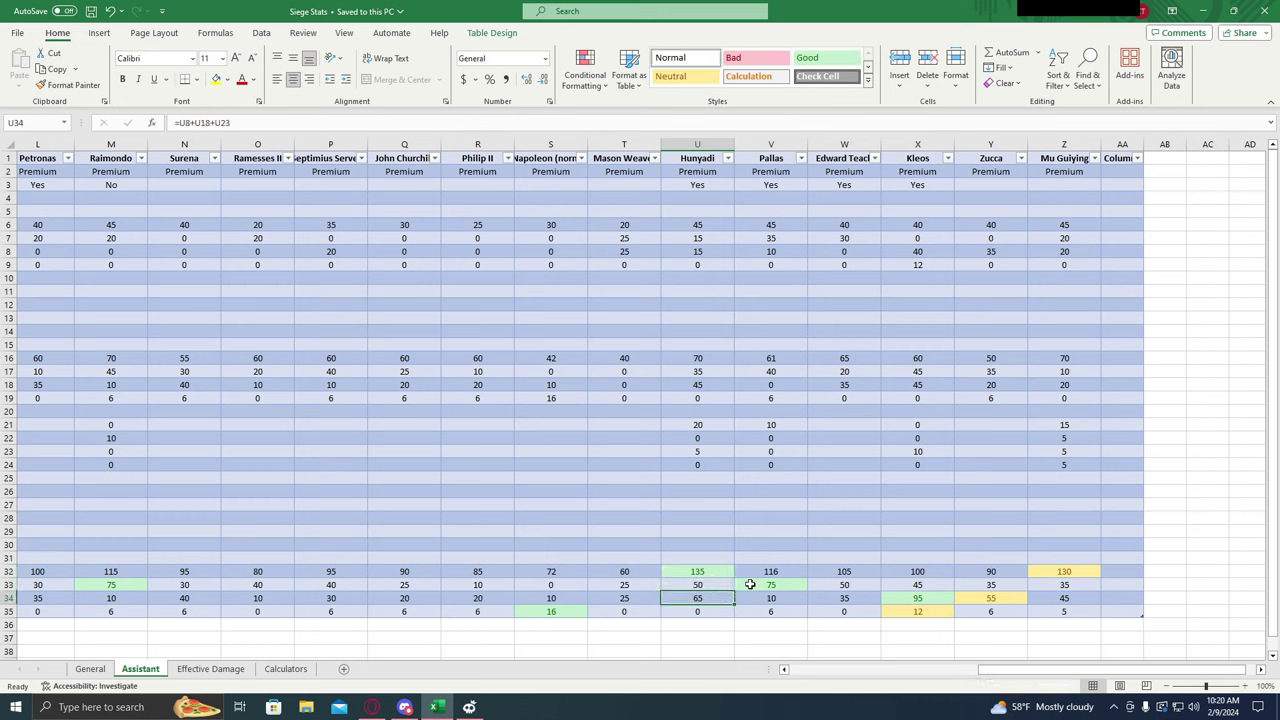
Step: Review Pallas's total ATK, DEF, HP and MS as an assistant
left_click(785, 576)
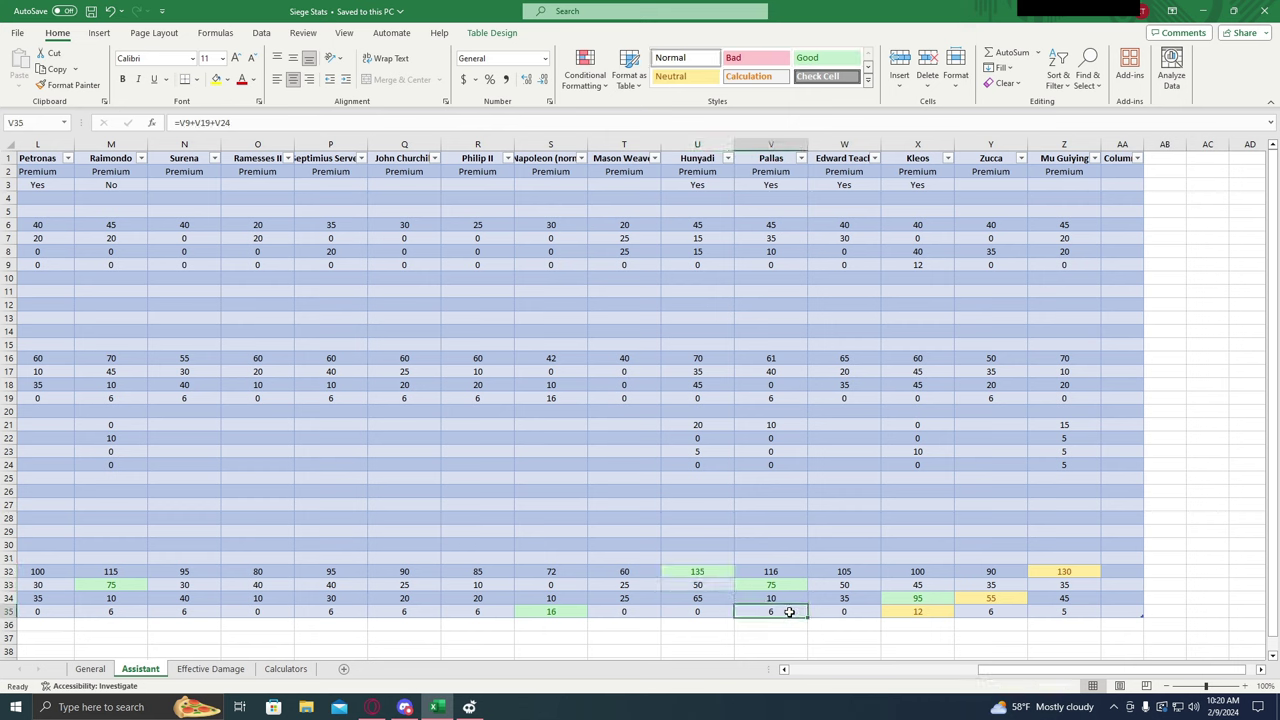
left_click(785, 587)
left_click(789, 598)
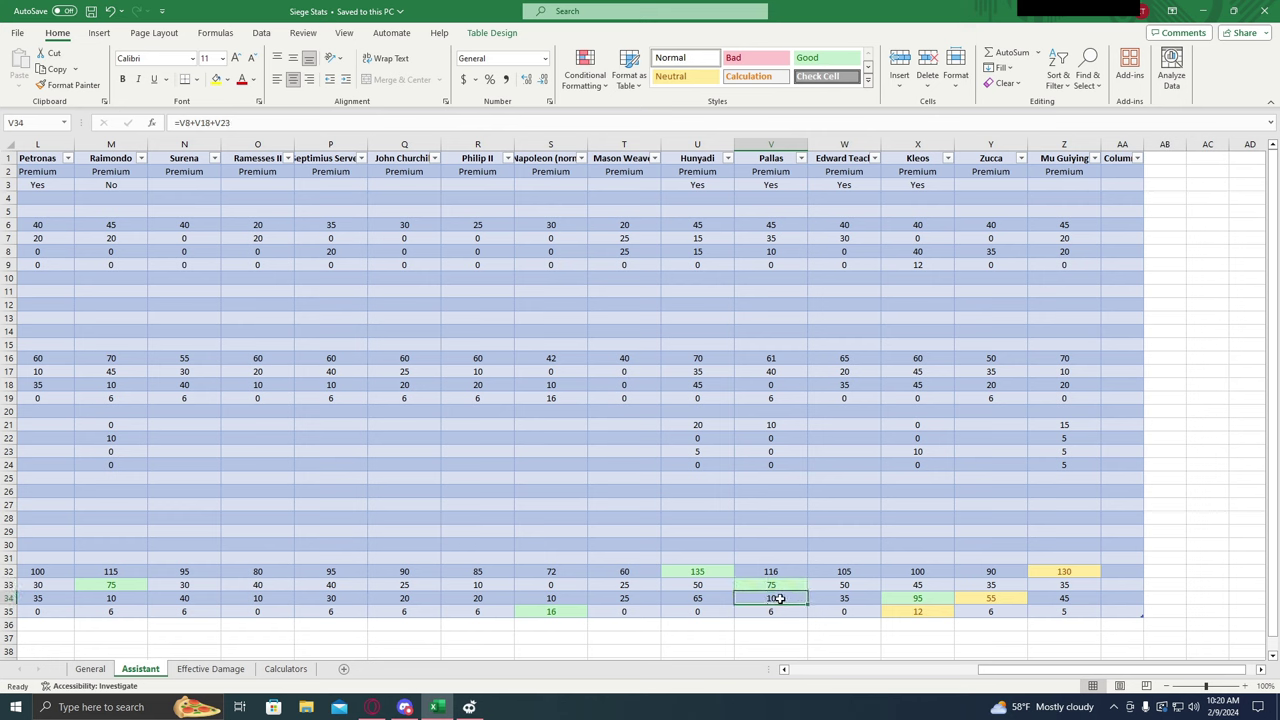
Step: Review Edward Teach's assistant totals, comparing ATK with DEF and checking HP and MS
left_click(864, 585)
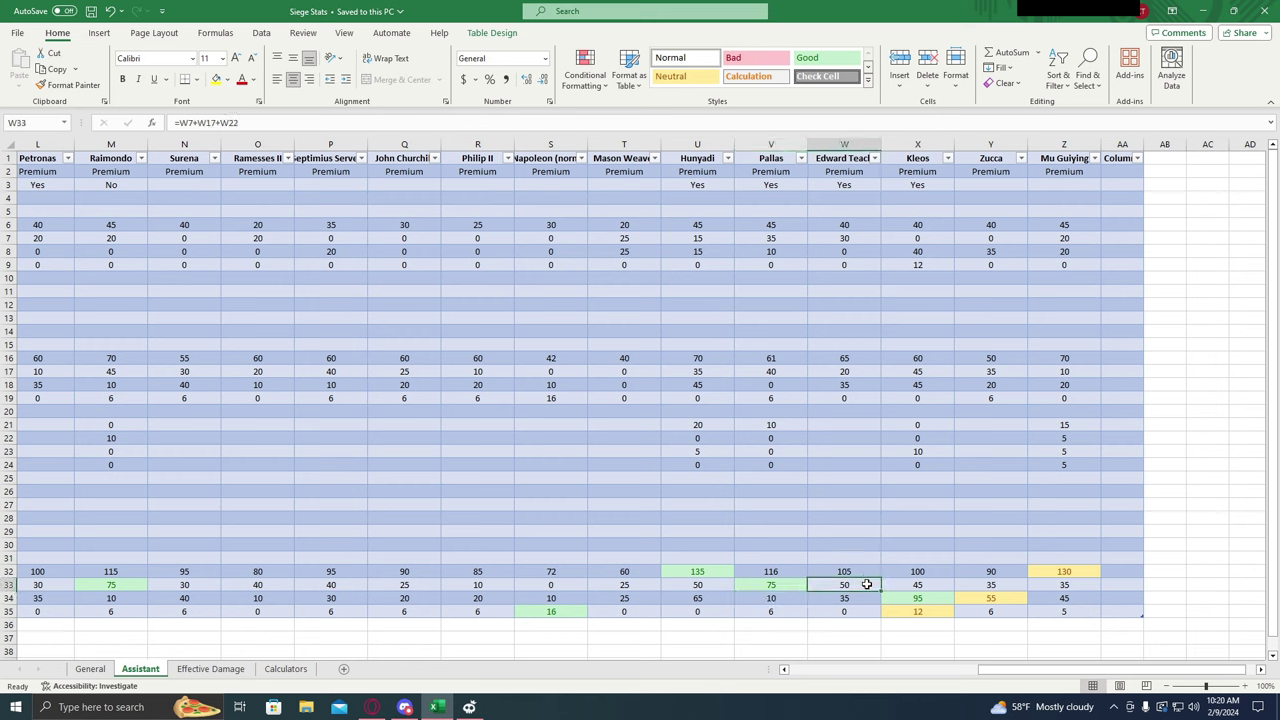
left_click(866, 571)
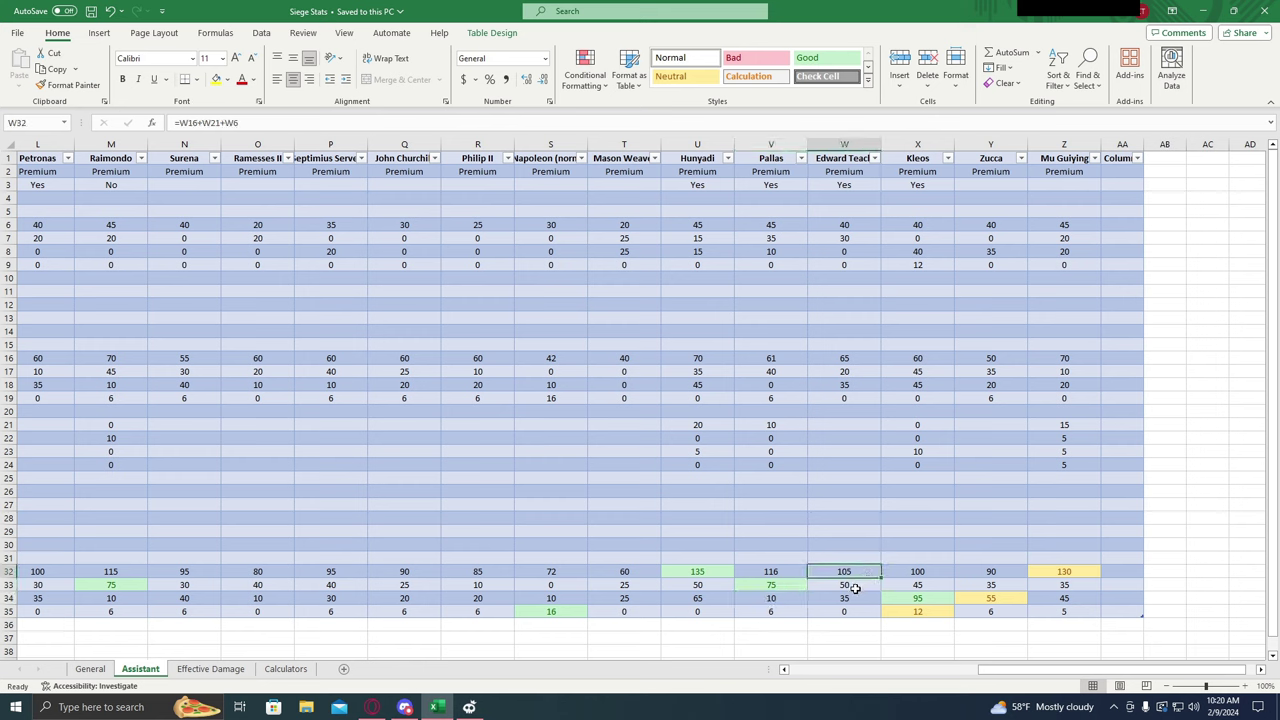
left_click(857, 609)
left_click(861, 573)
left_click(860, 584)
left_click(864, 597)
left_click(858, 586)
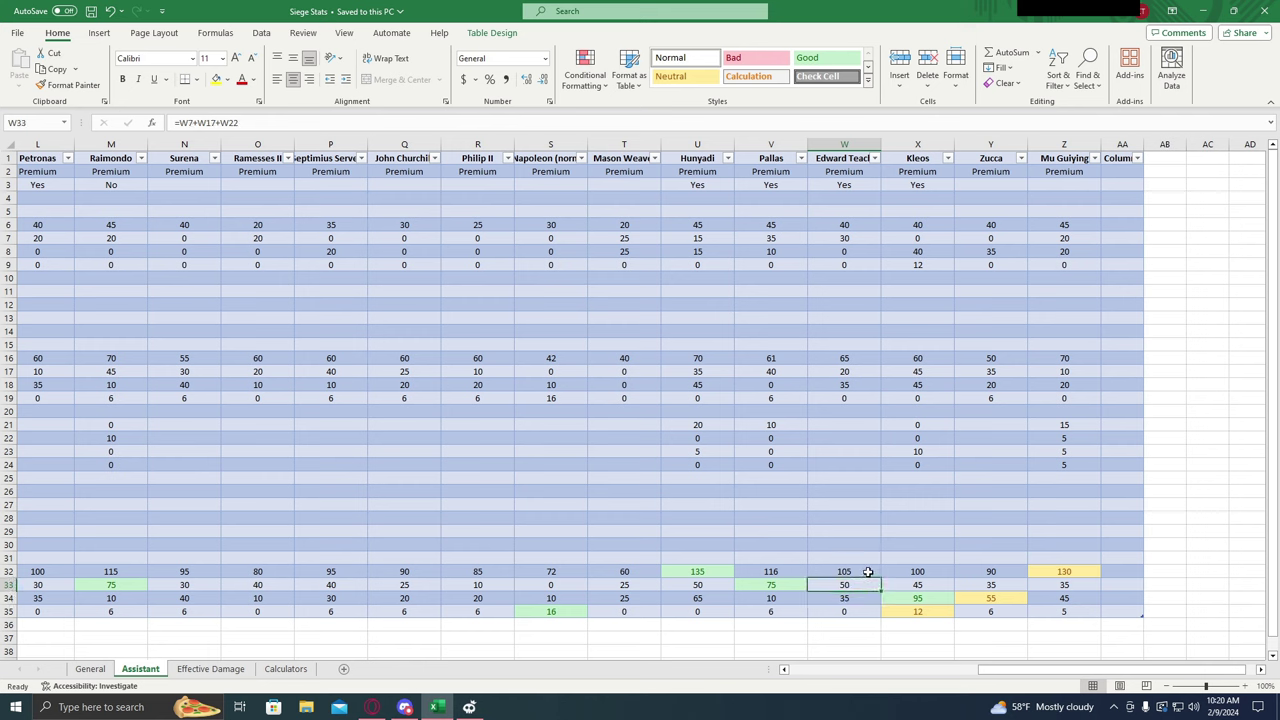
Step: Review Kleos's total HP, DEF, ATK and MS as an assistant
left_click(942, 597)
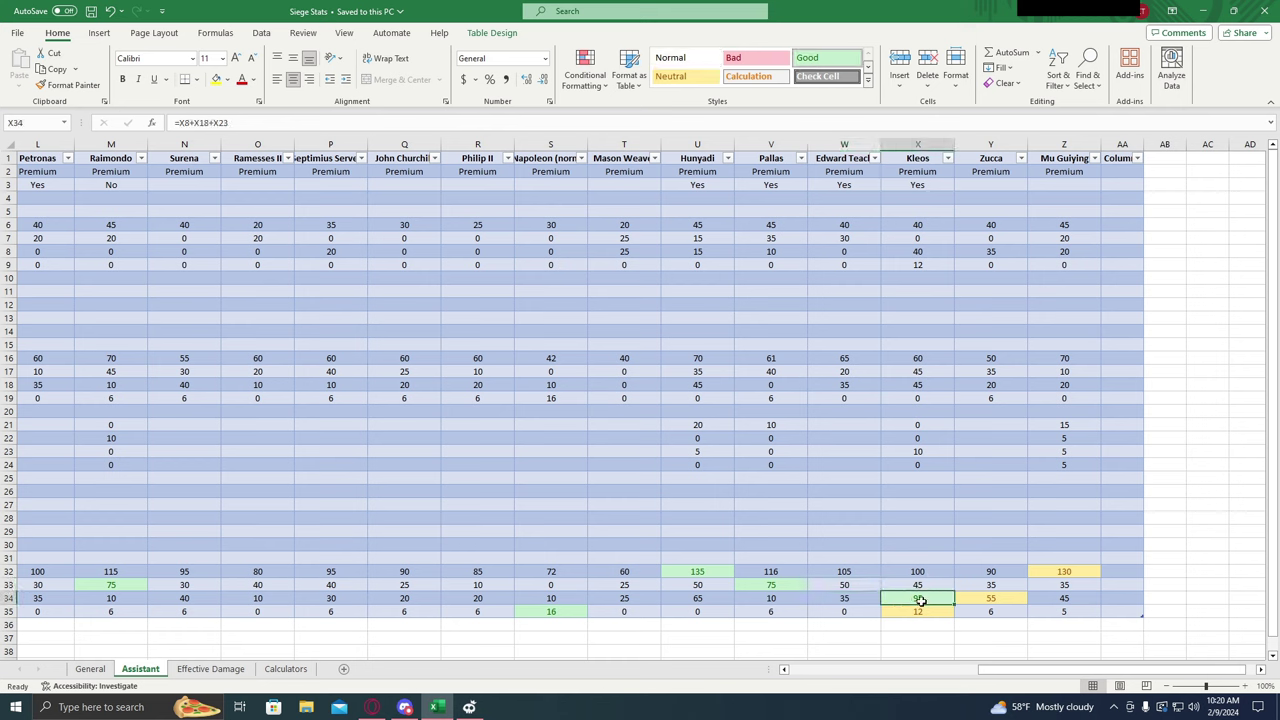
left_click(919, 587)
left_click(940, 571)
left_click(933, 611)
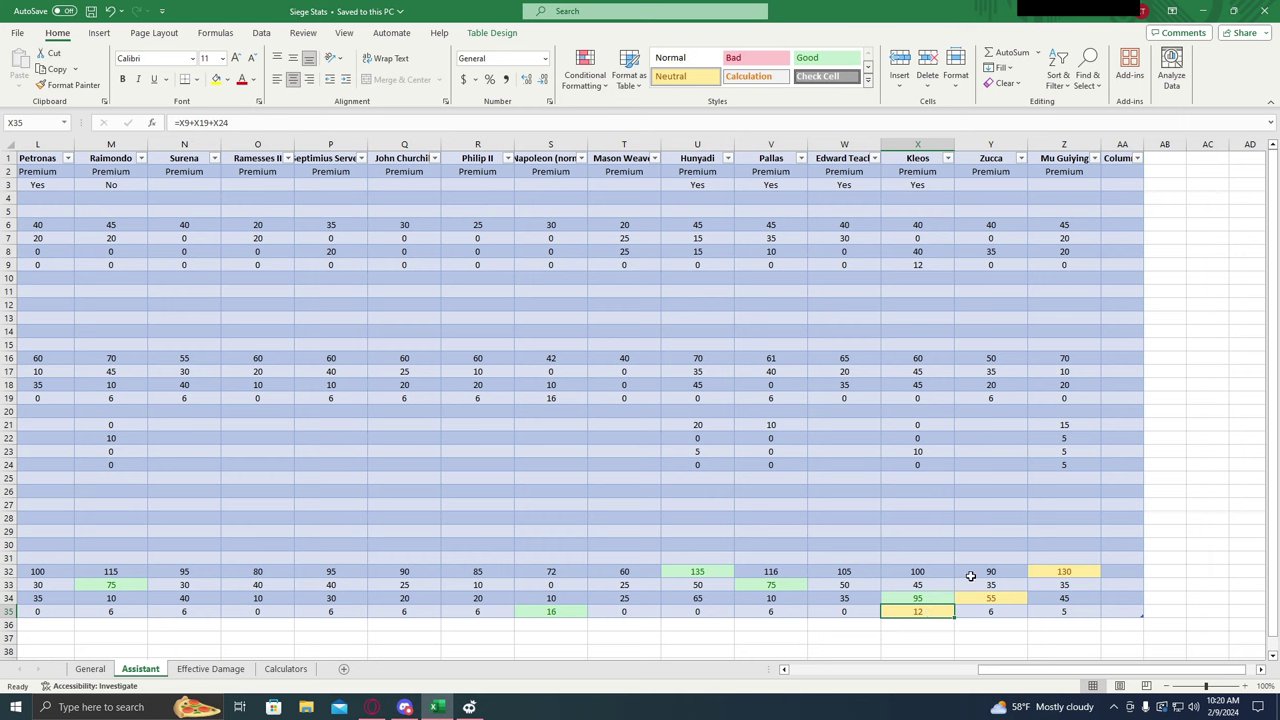
Step: Review Zucca's total HP, DEF and MS as an assistant, without replacing any cell data
left_click(972, 600)
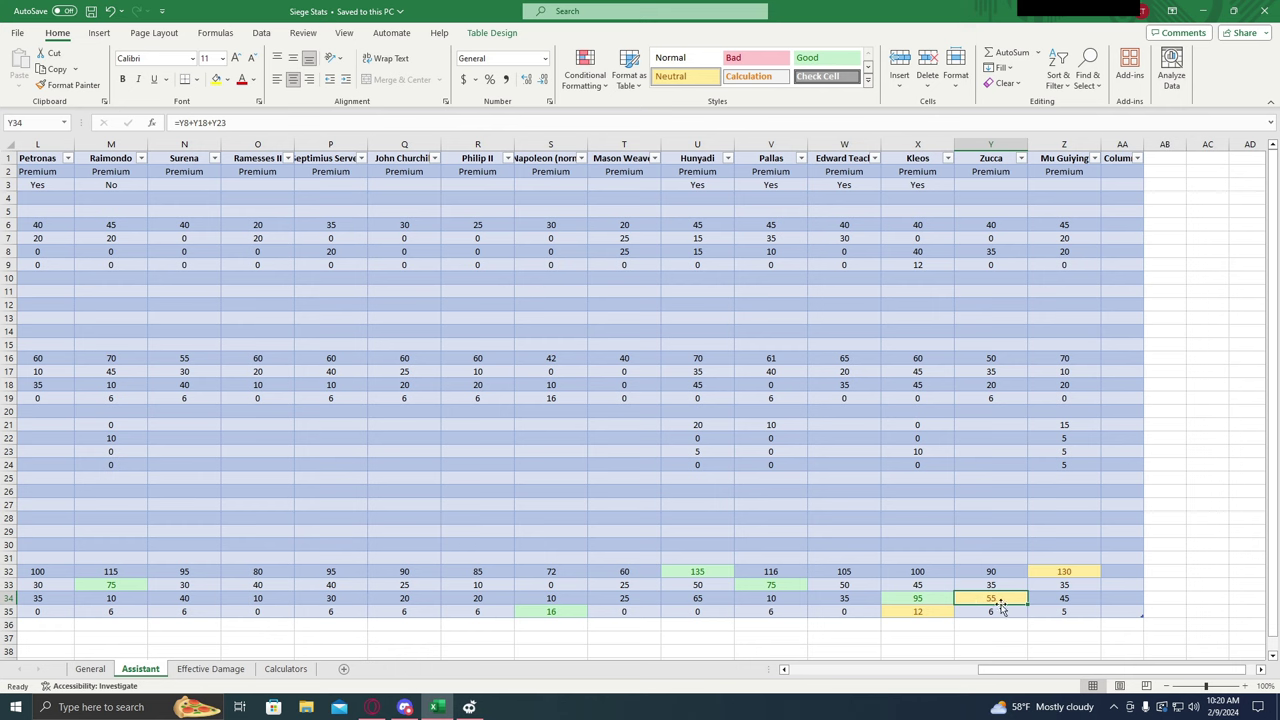
left_click_drag(975, 601, 970, 590)
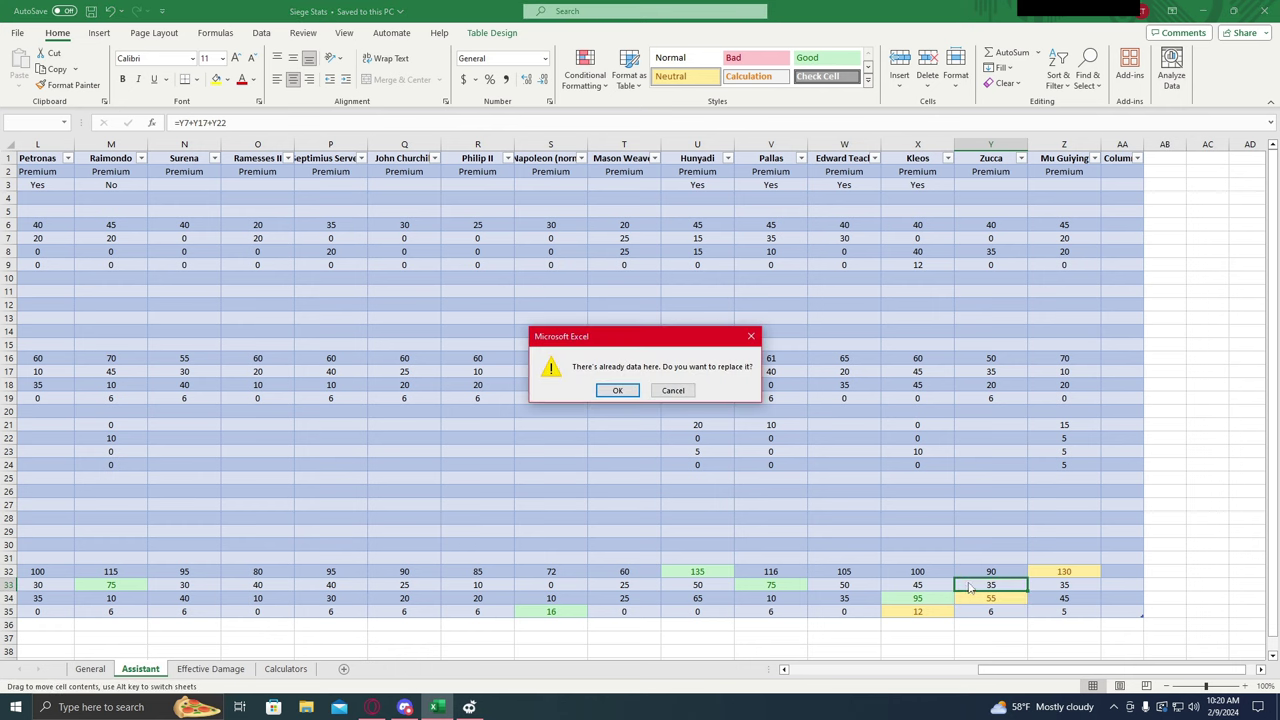
left_click(673, 391)
left_click(968, 582)
left_click(981, 614)
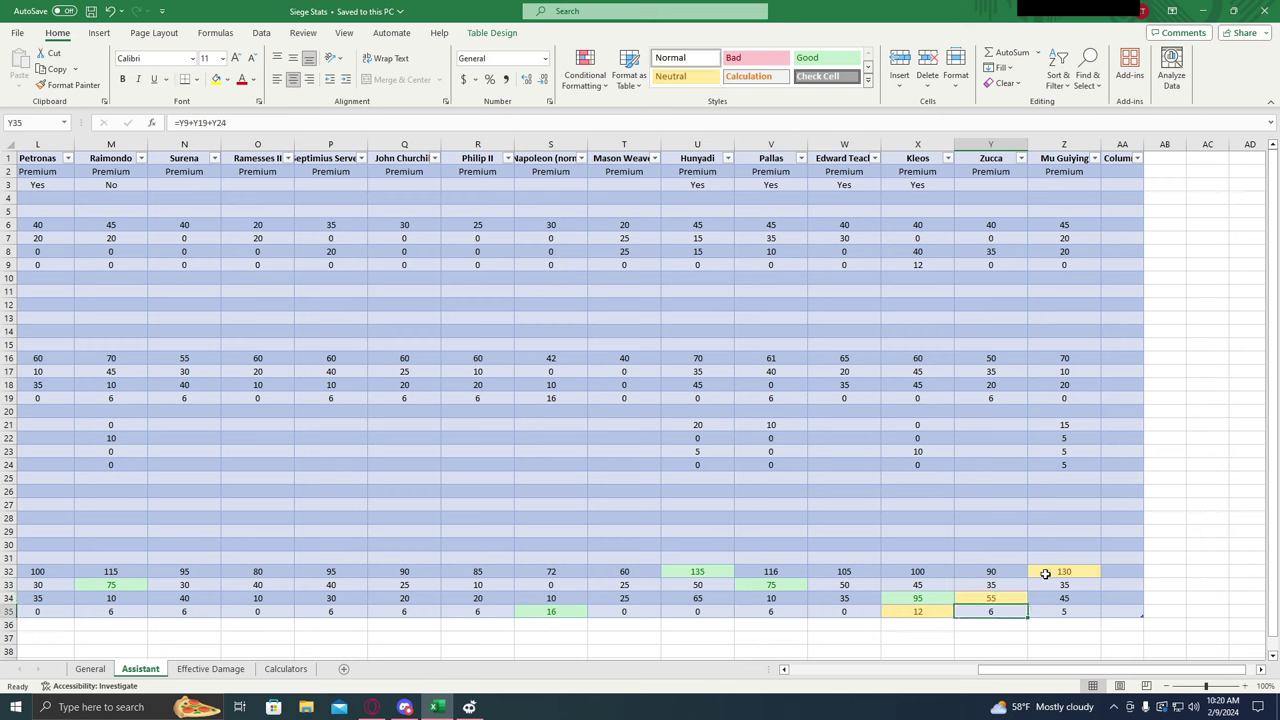
Step: Review Mu Guiying's total ATK, MS, HP and DEF as an assistant
left_click(1045, 572)
left_click(1042, 612)
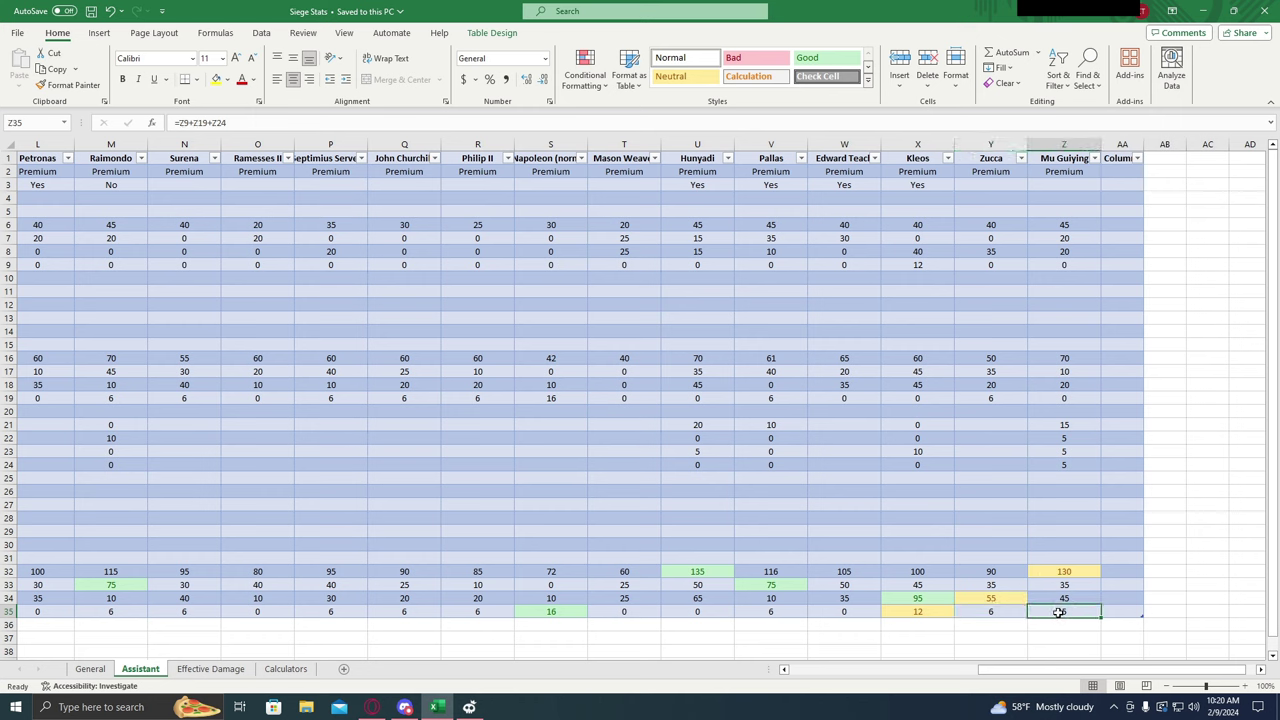
left_click(1043, 572)
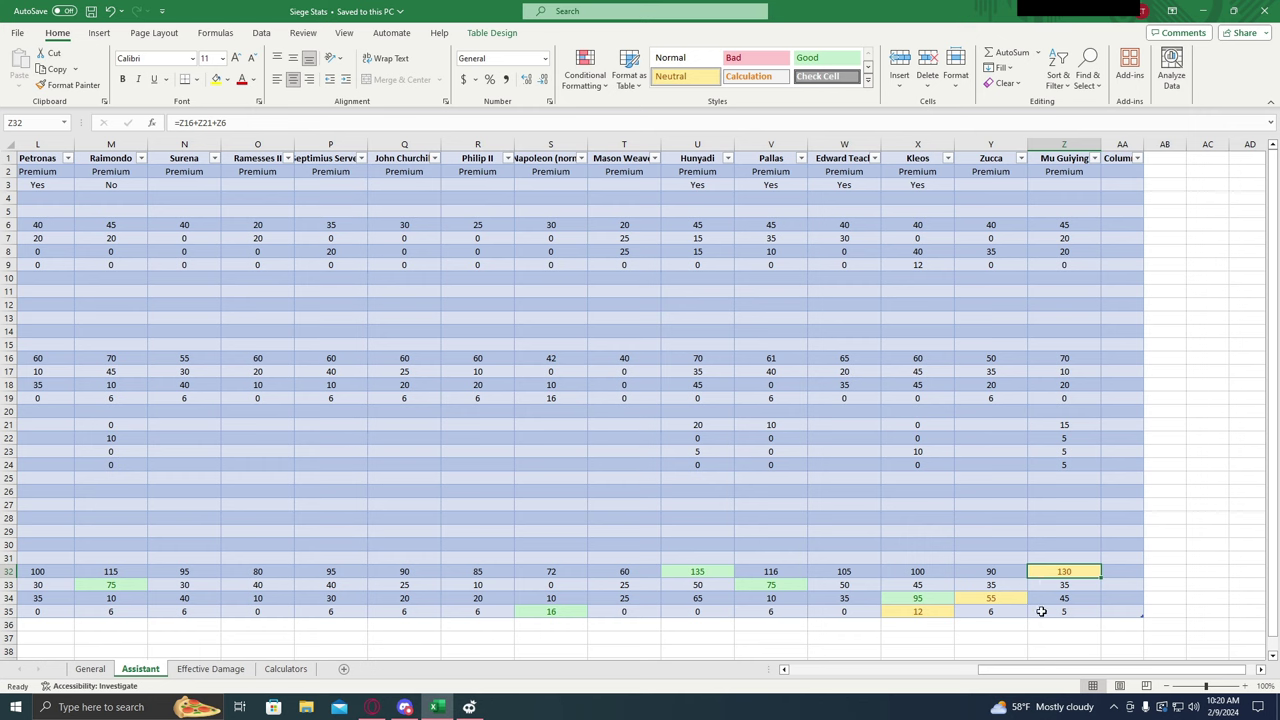
left_click(1055, 600)
left_click(1060, 587)
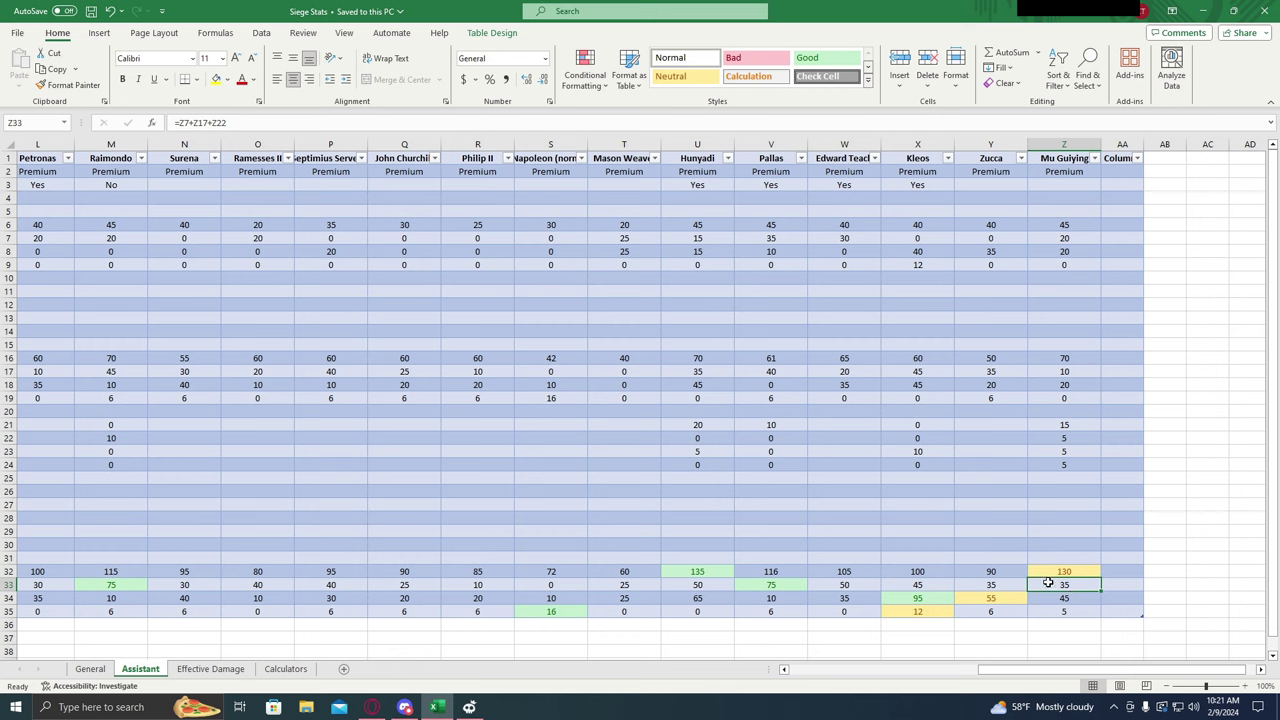
left_click(1050, 600)
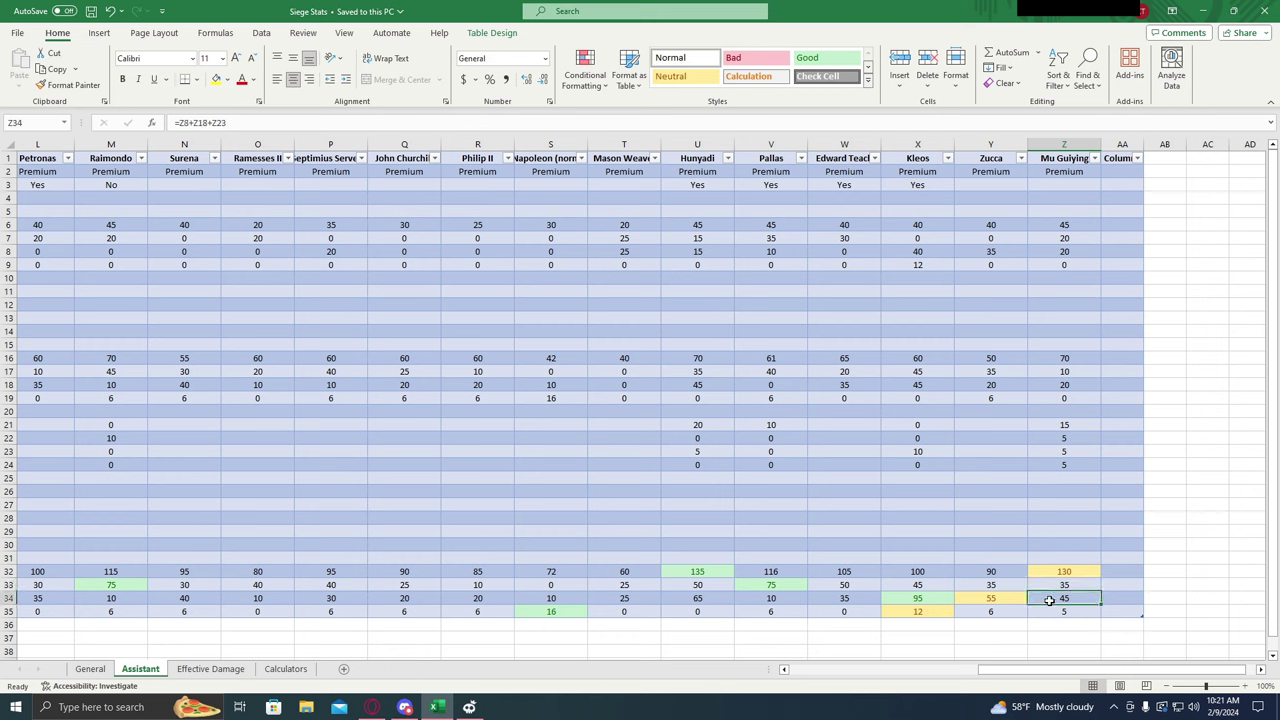
left_click(1088, 611)
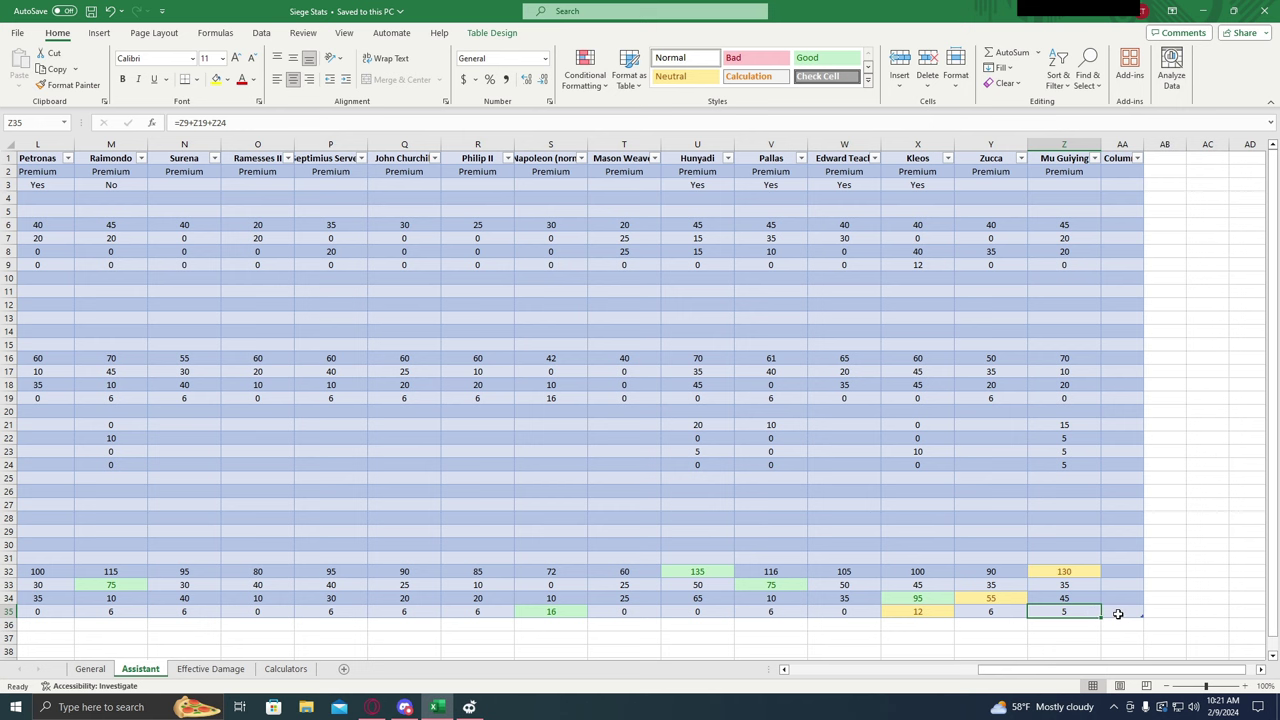
Step: On the Effective Damage sheet, sort the blue General table by T11 K33 1200% 1.5M from largest to smallest
left_click(216, 670)
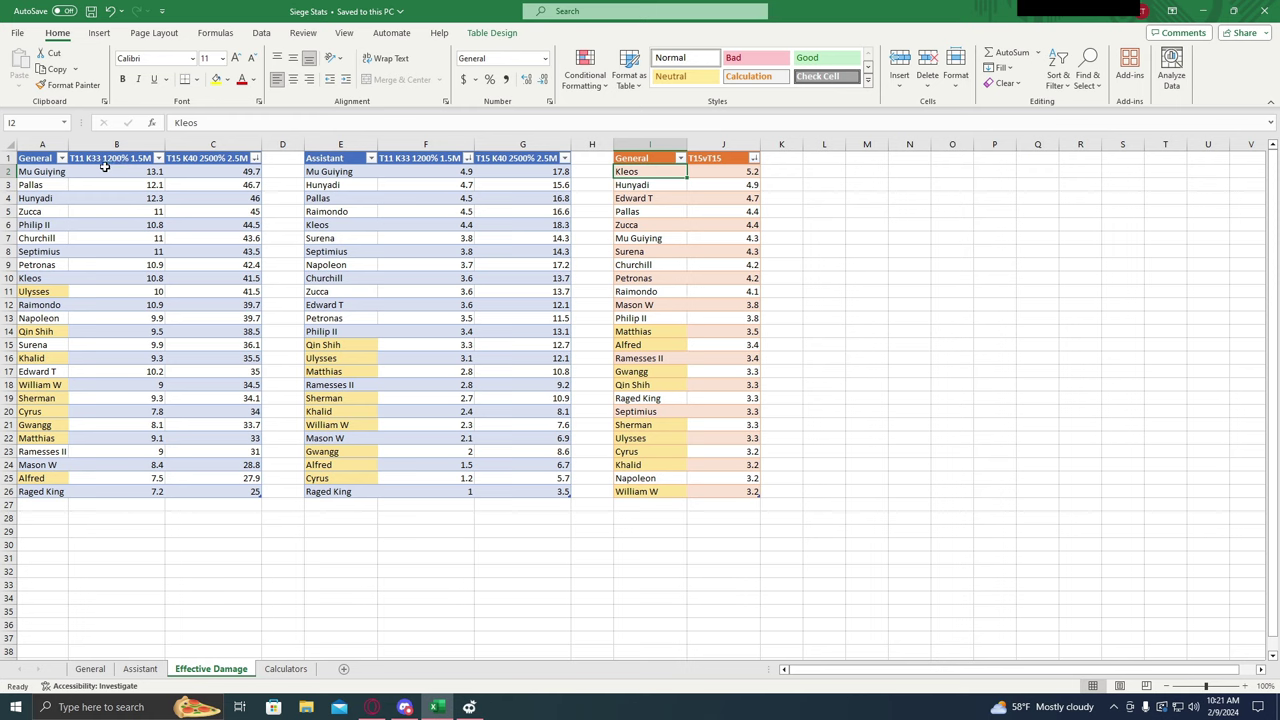
left_click(157, 160)
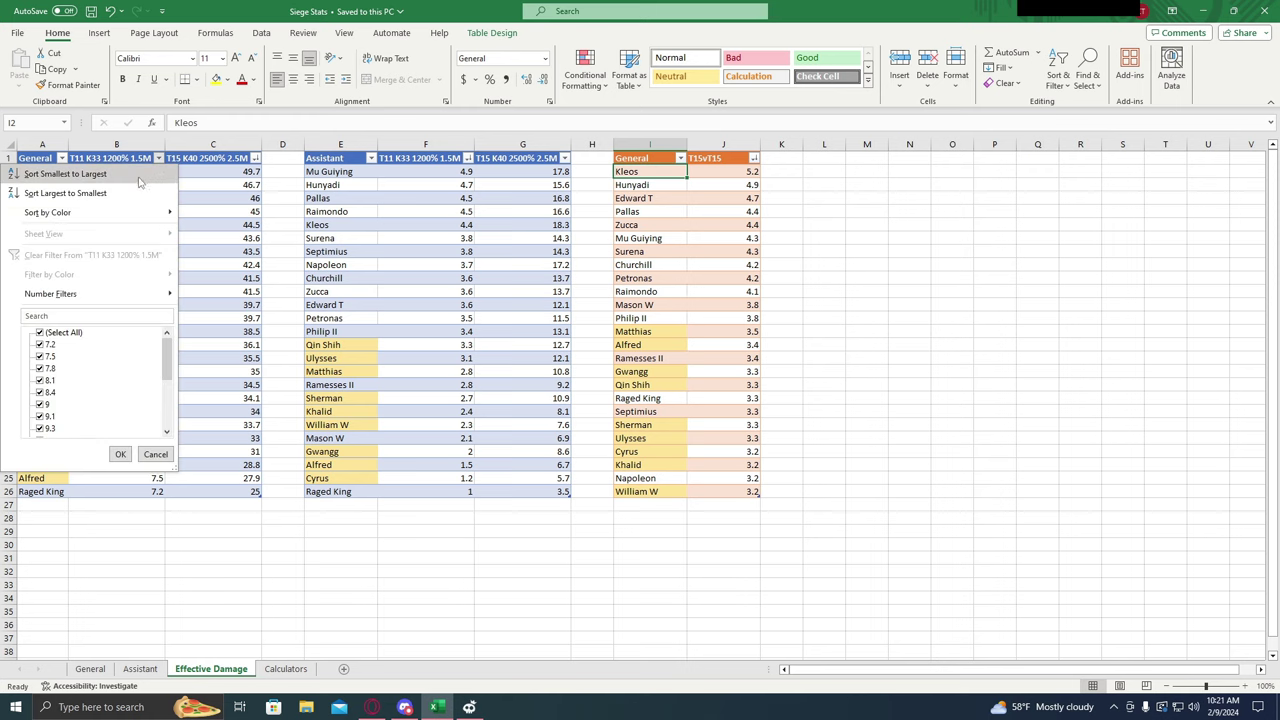
left_click(120, 193)
Step: Review the top T11-ranked main generals, from Mu Guiying and Hunyadi down to Septimius and Petronas
left_click(140, 177)
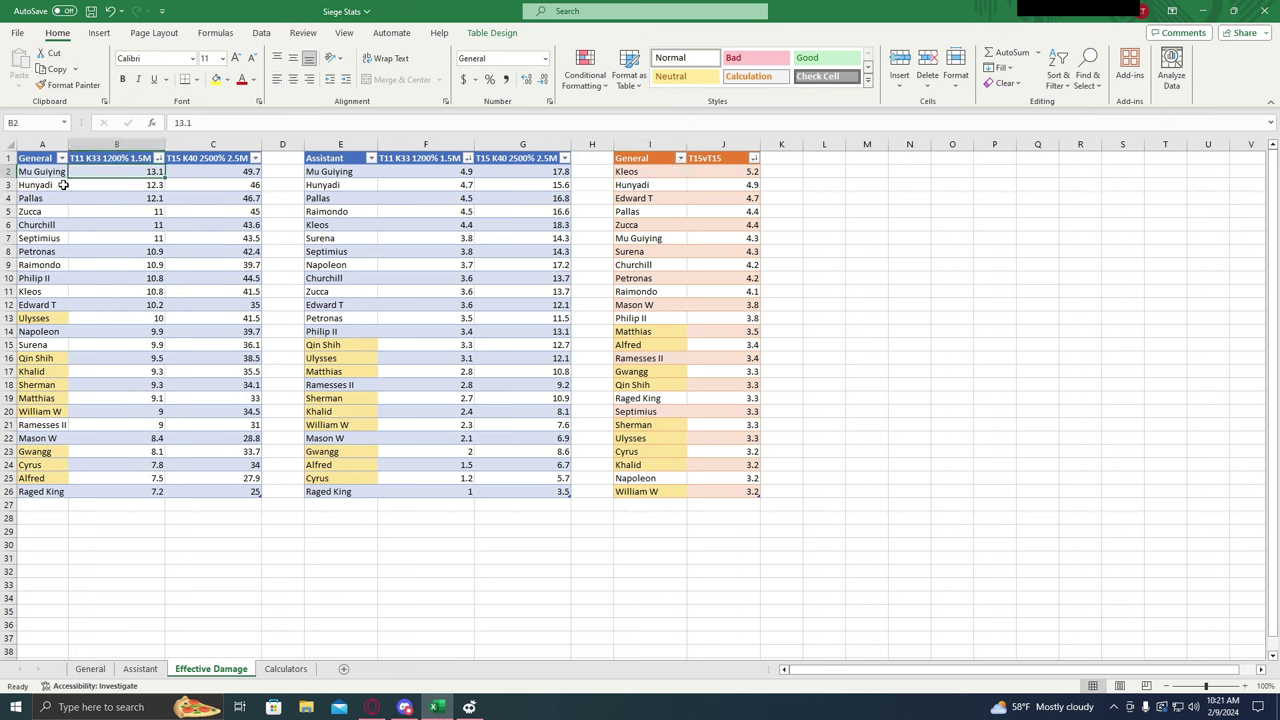
left_click(64, 185)
left_click(53, 199)
left_click(52, 212)
left_click(52, 224)
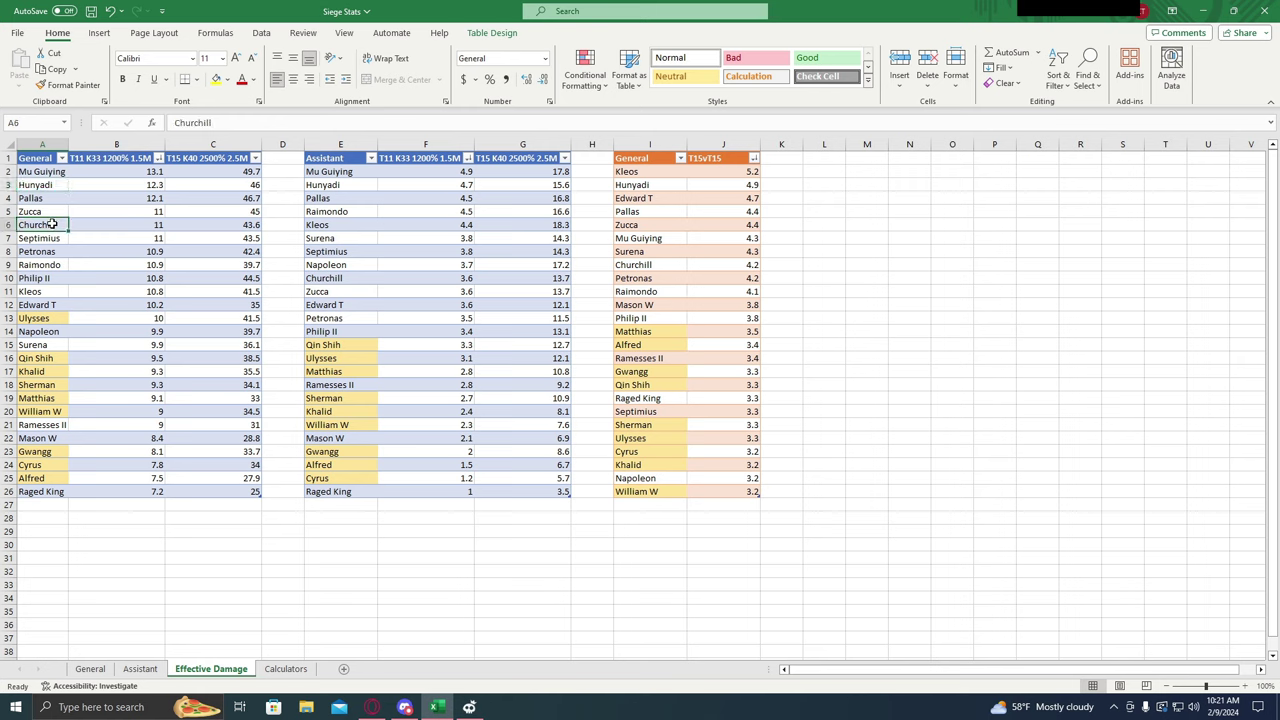
left_click(62, 251)
left_click(55, 240)
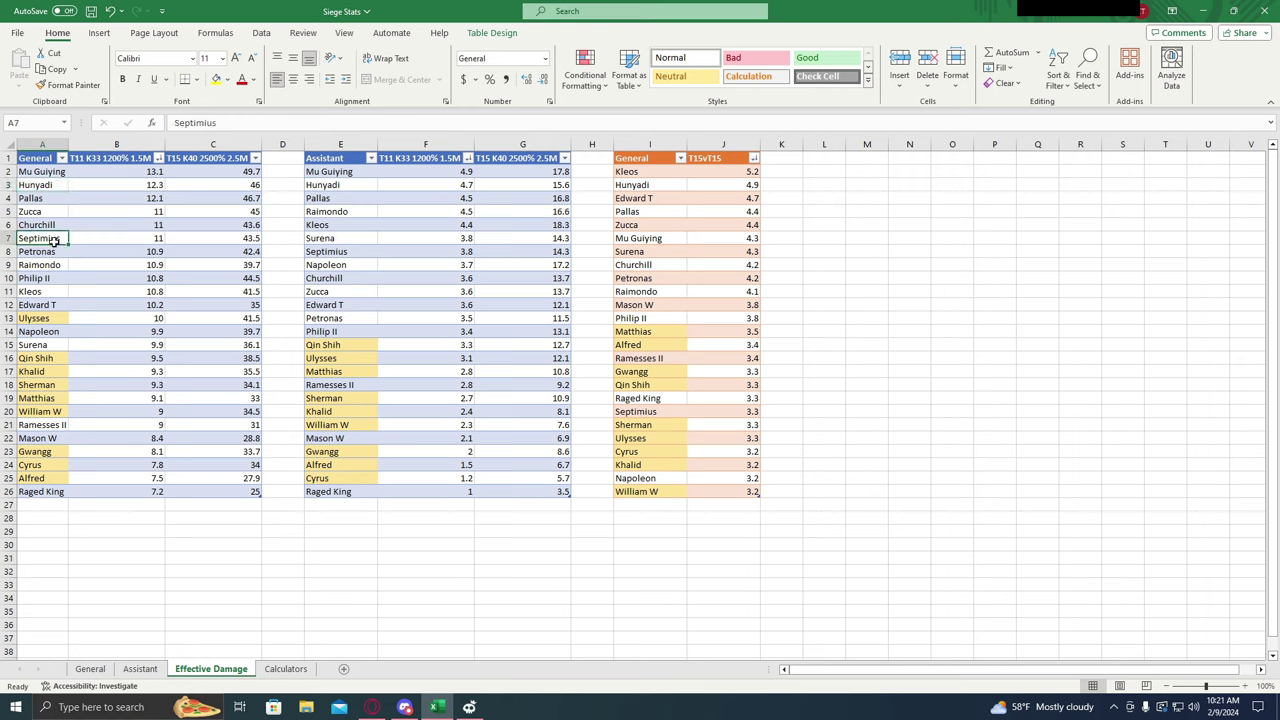
Step: Check the T11 rankings of Ulysses, Mason W, Ramesses II, Surena and Napoleon in the General table
left_click(104, 318)
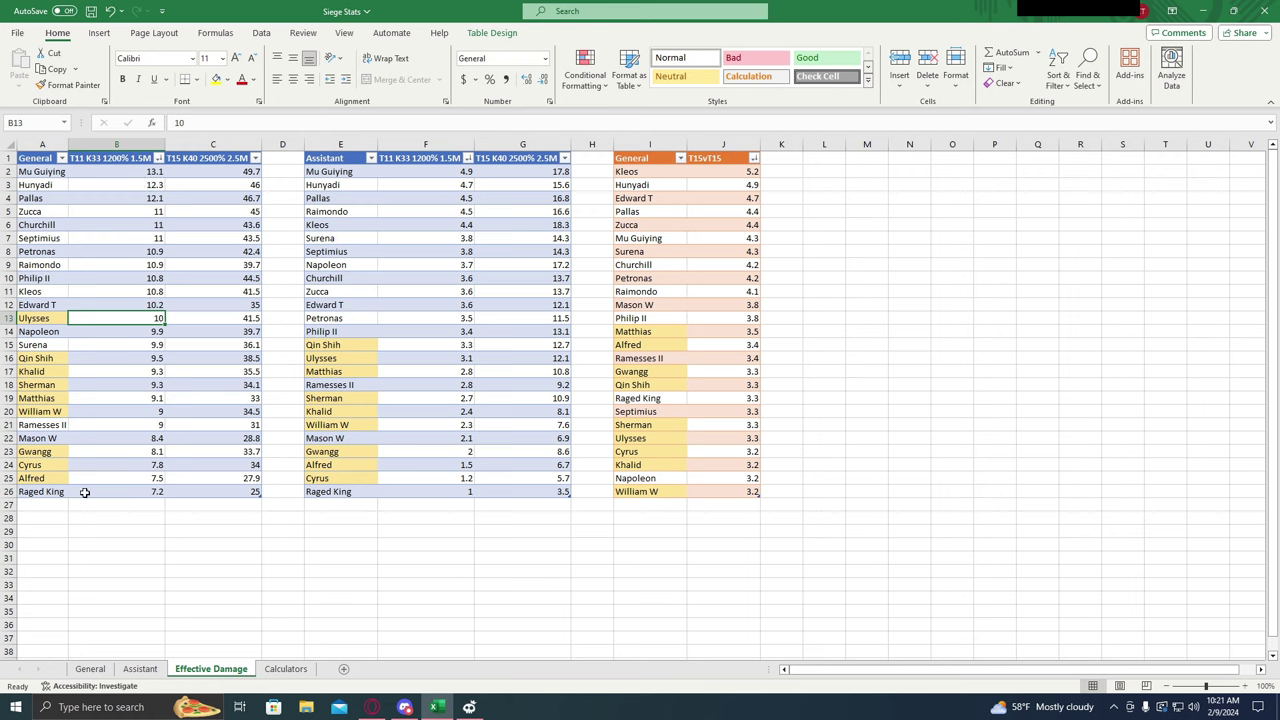
left_click(50, 439)
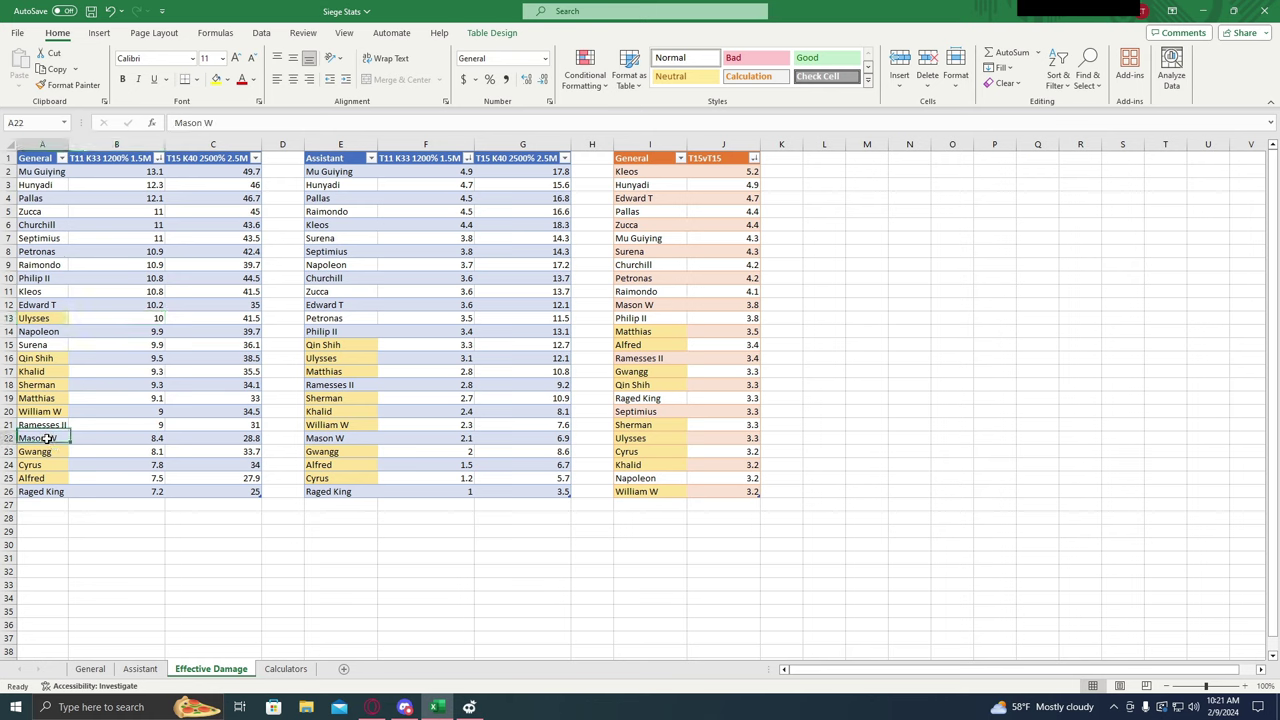
left_click(50, 428)
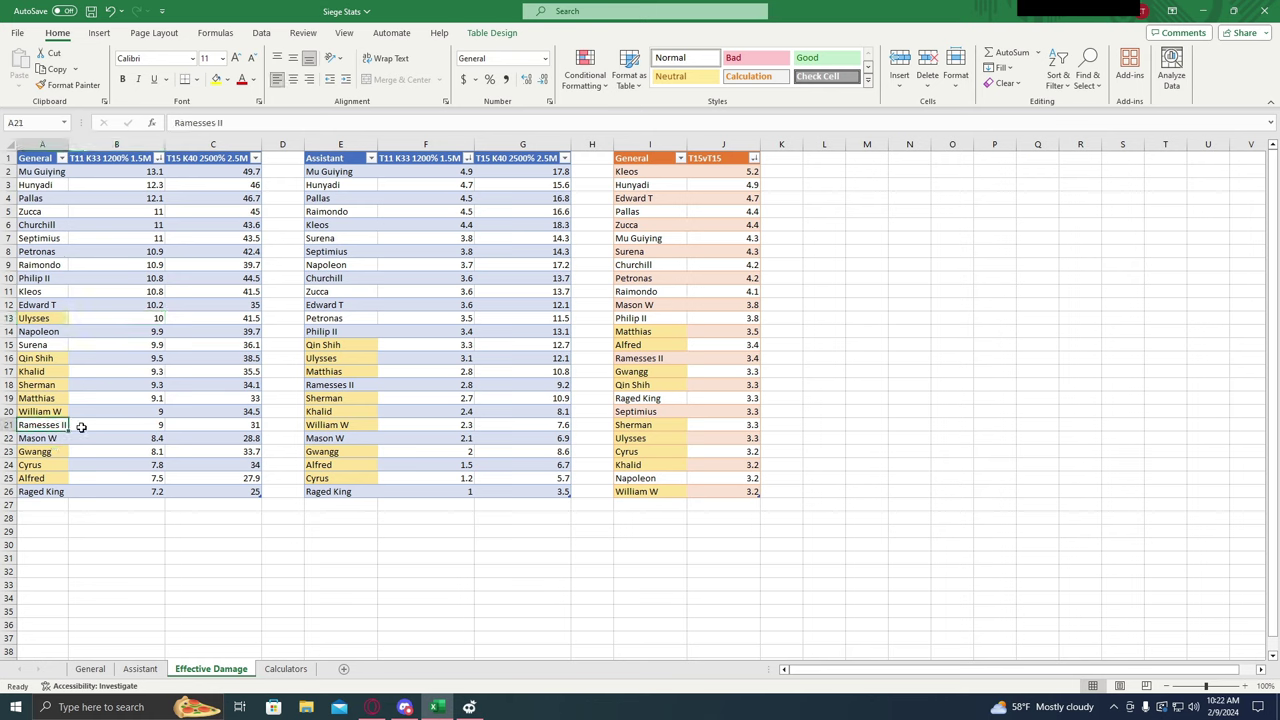
left_click(45, 348)
left_click(47, 328)
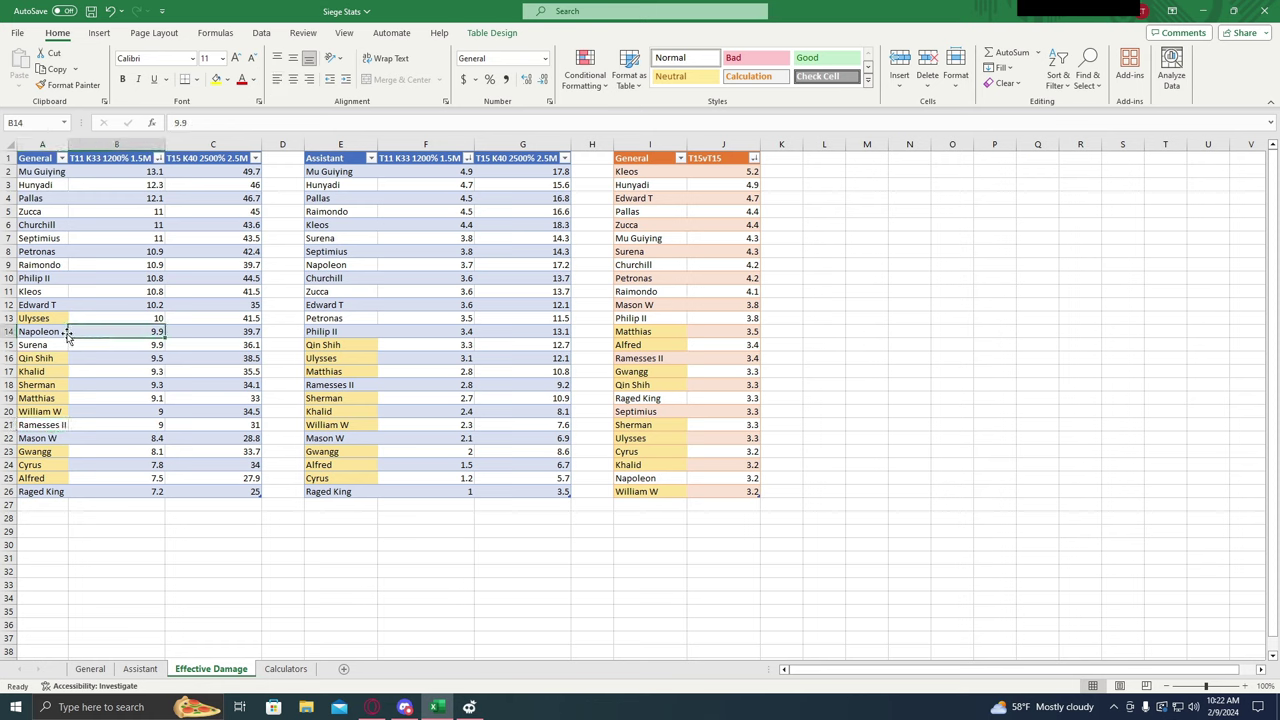
left_click(45, 305)
left_click(55, 318)
left_click(55, 304)
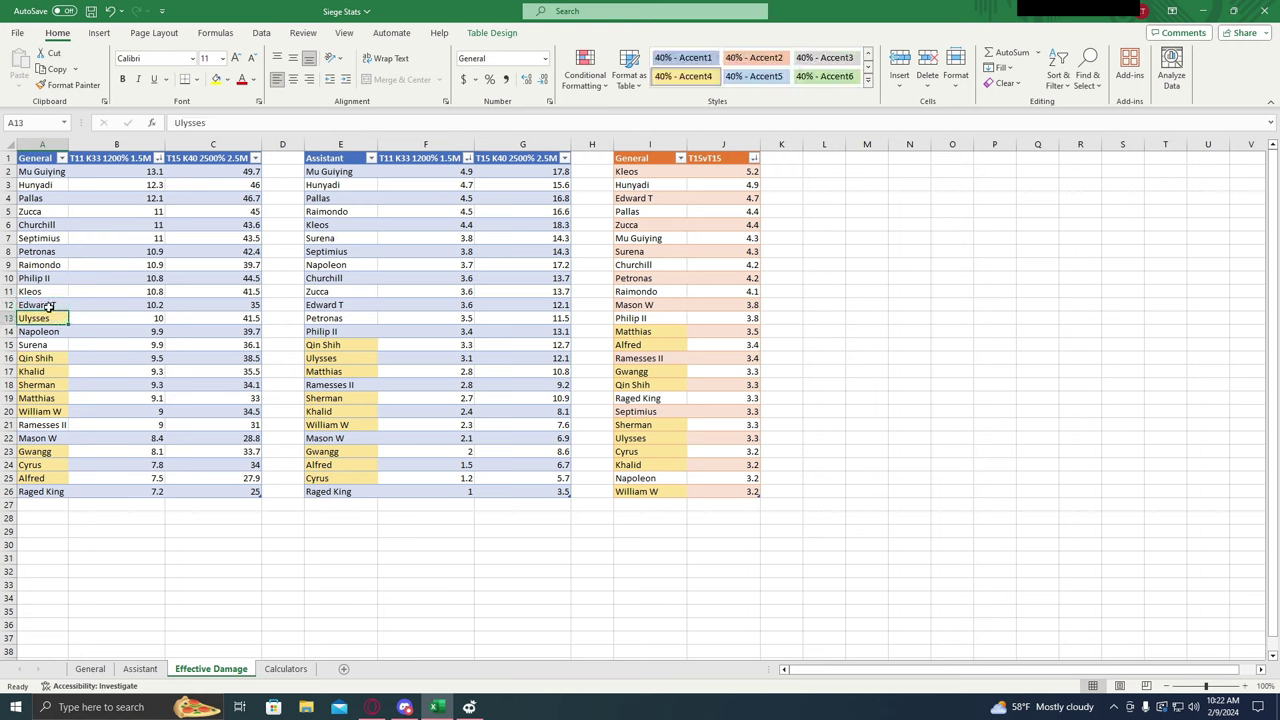
left_click(55, 318)
left_click(55, 303)
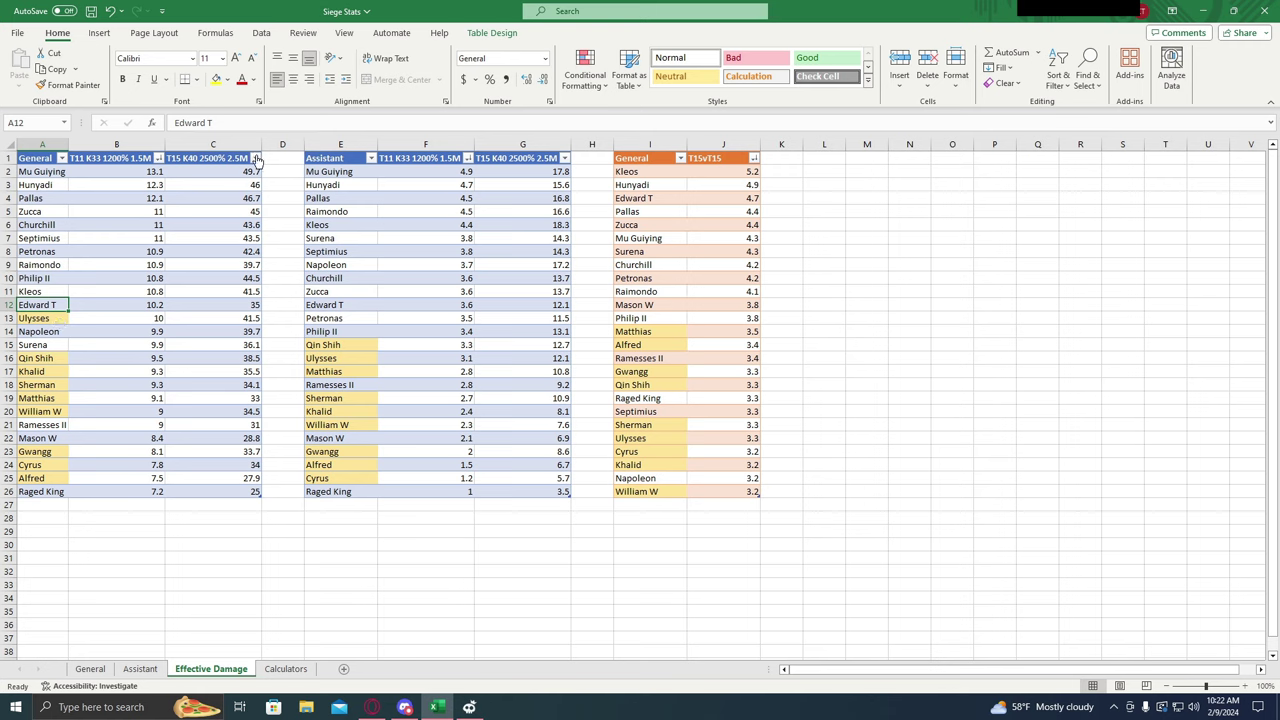
Step: Sort the blue General table by T15 K40 2500% 2.5M from largest to smallest and locate Ulysses
left_click(256, 158)
left_click(160, 195)
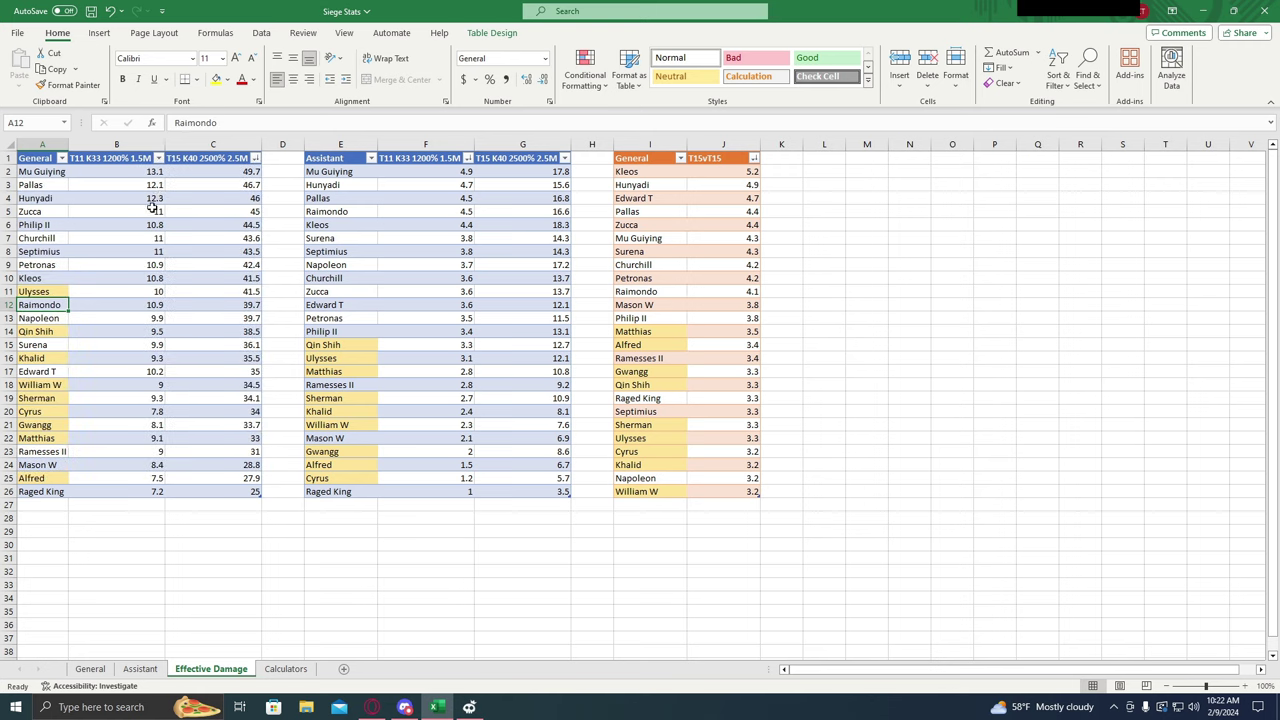
left_click(55, 290)
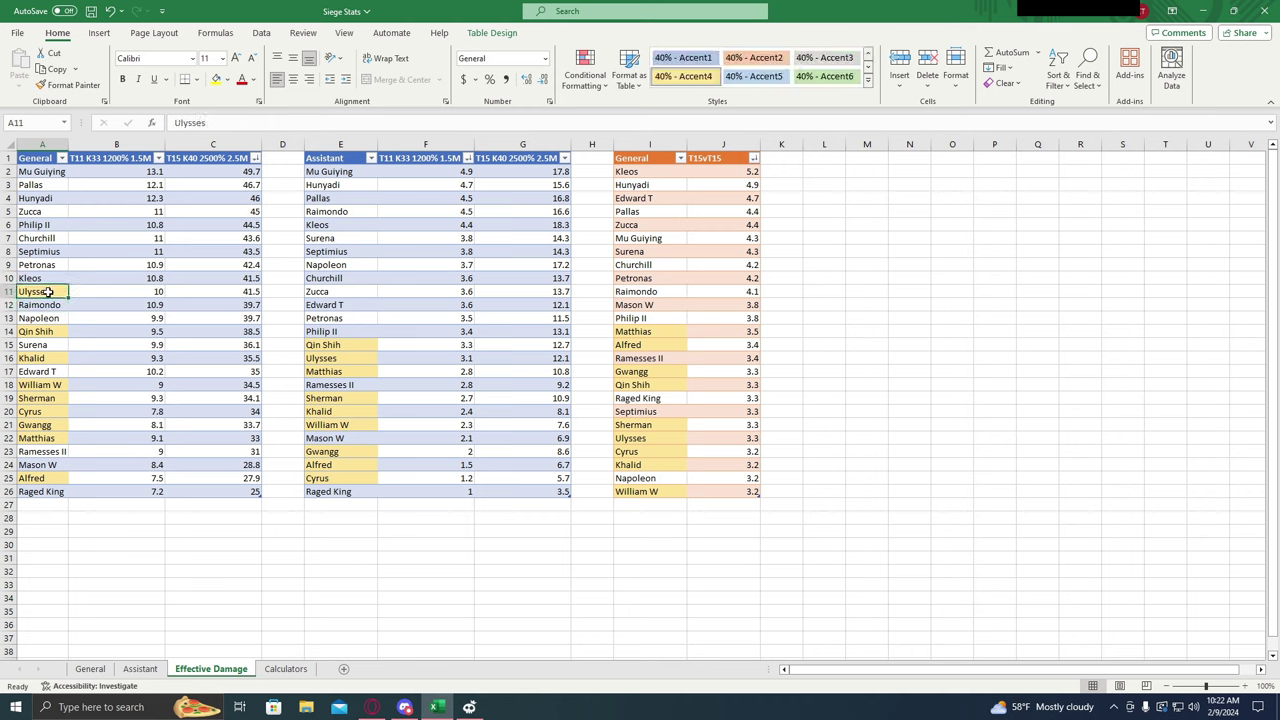
Step: Compare Edward T with Ulysses in the T15-sorted blue General table
left_click(57, 371)
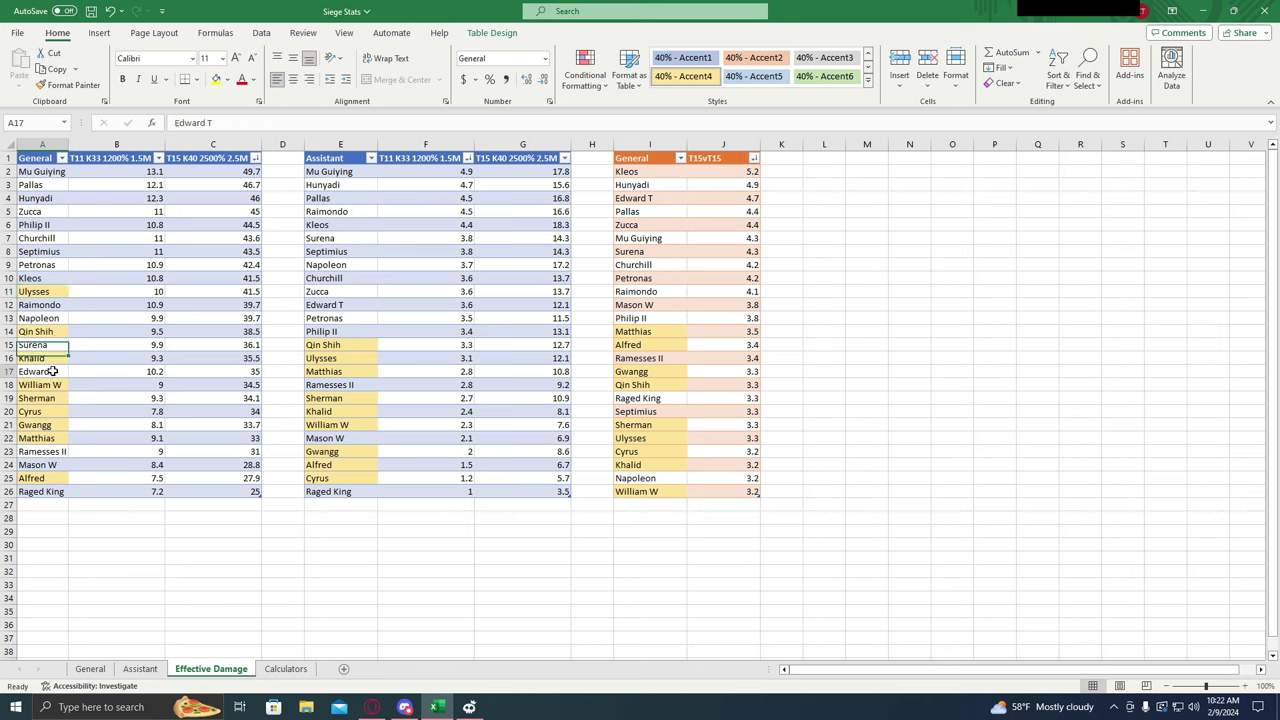
left_click(171, 371)
left_click(171, 291)
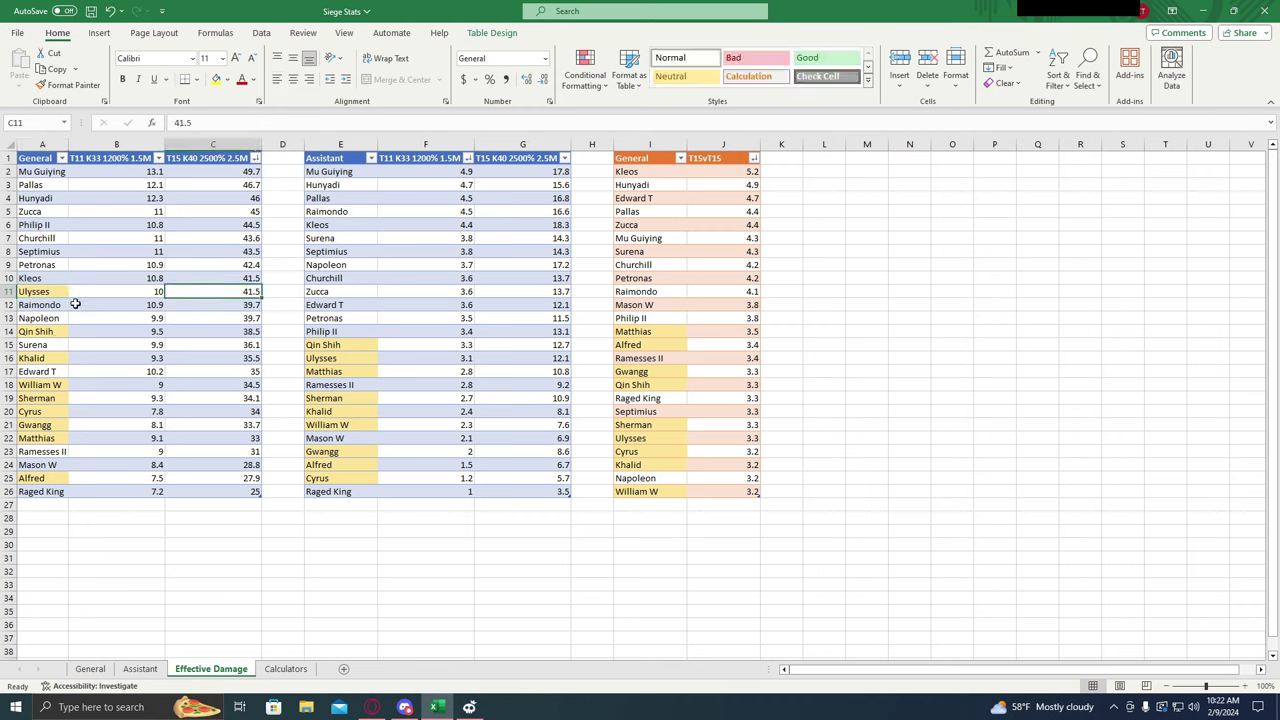
left_click(50, 292)
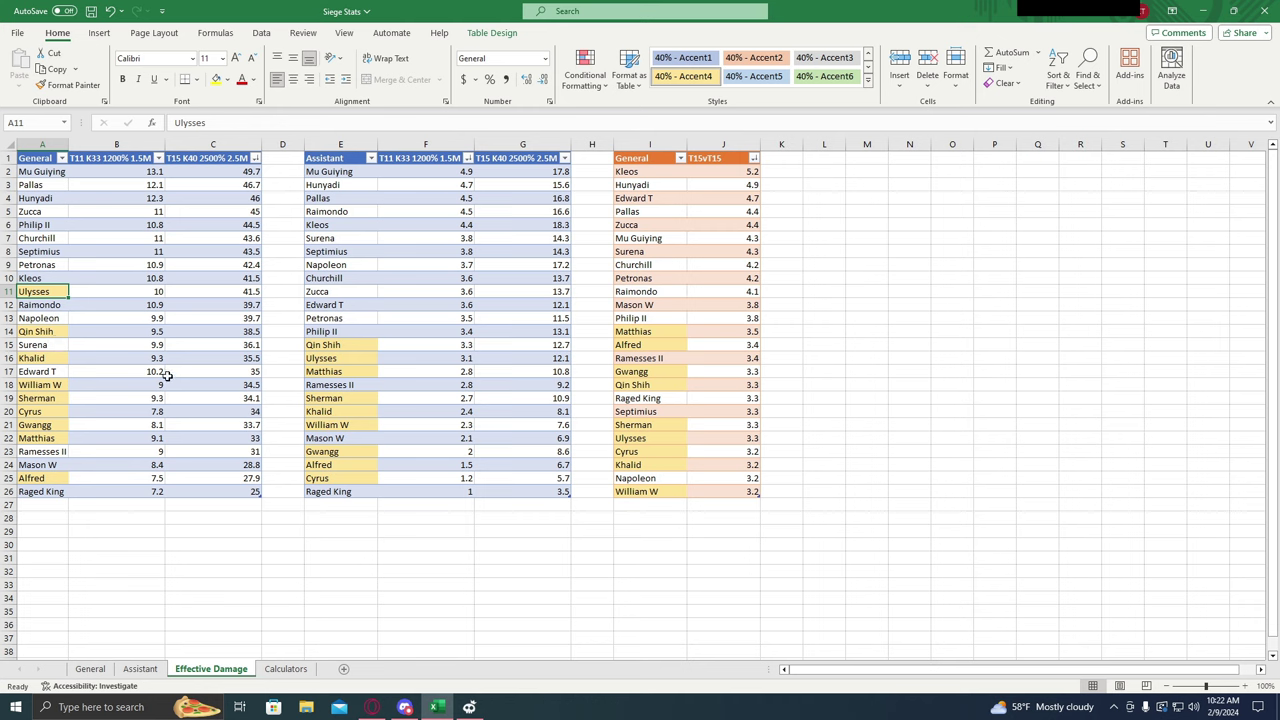
left_click(206, 370)
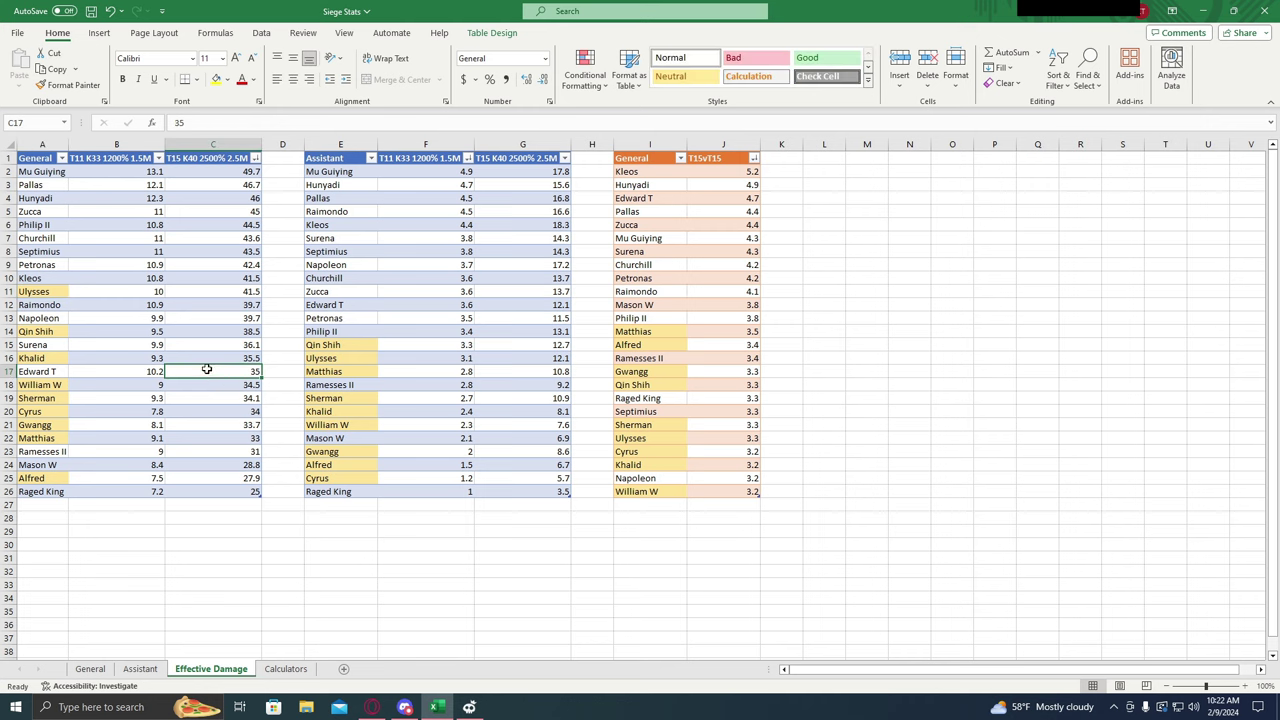
left_click(185, 291)
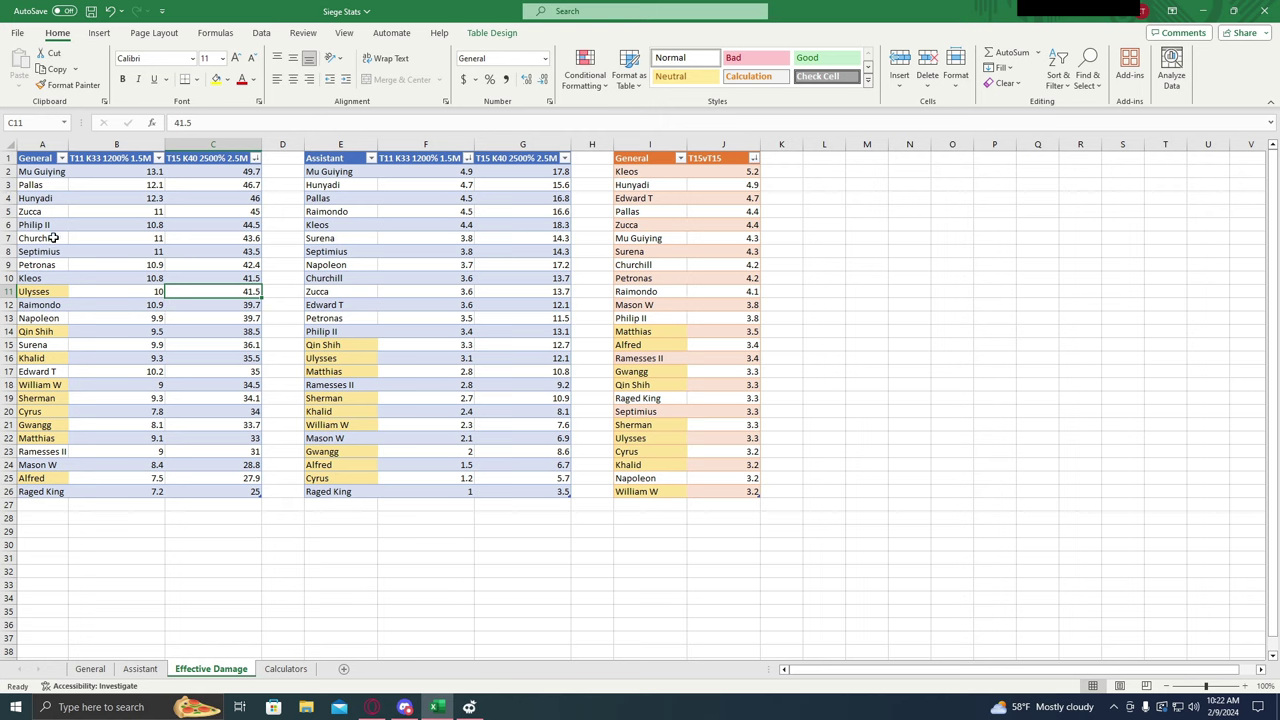
Step: Compare the T15 values of Raimondo, Petronas, Ulysses and Kleos in the blue General table
left_click(55, 305)
left_click(176, 306)
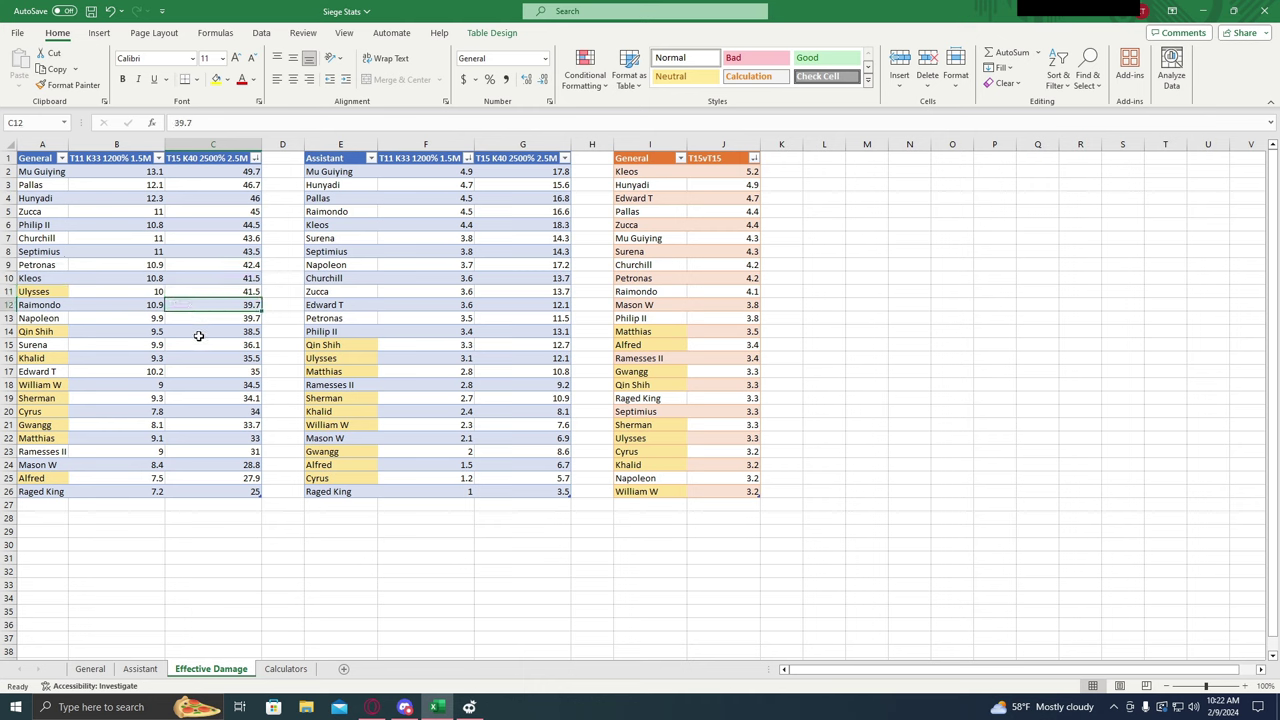
left_click(210, 263)
left_click(211, 307)
key("Up")
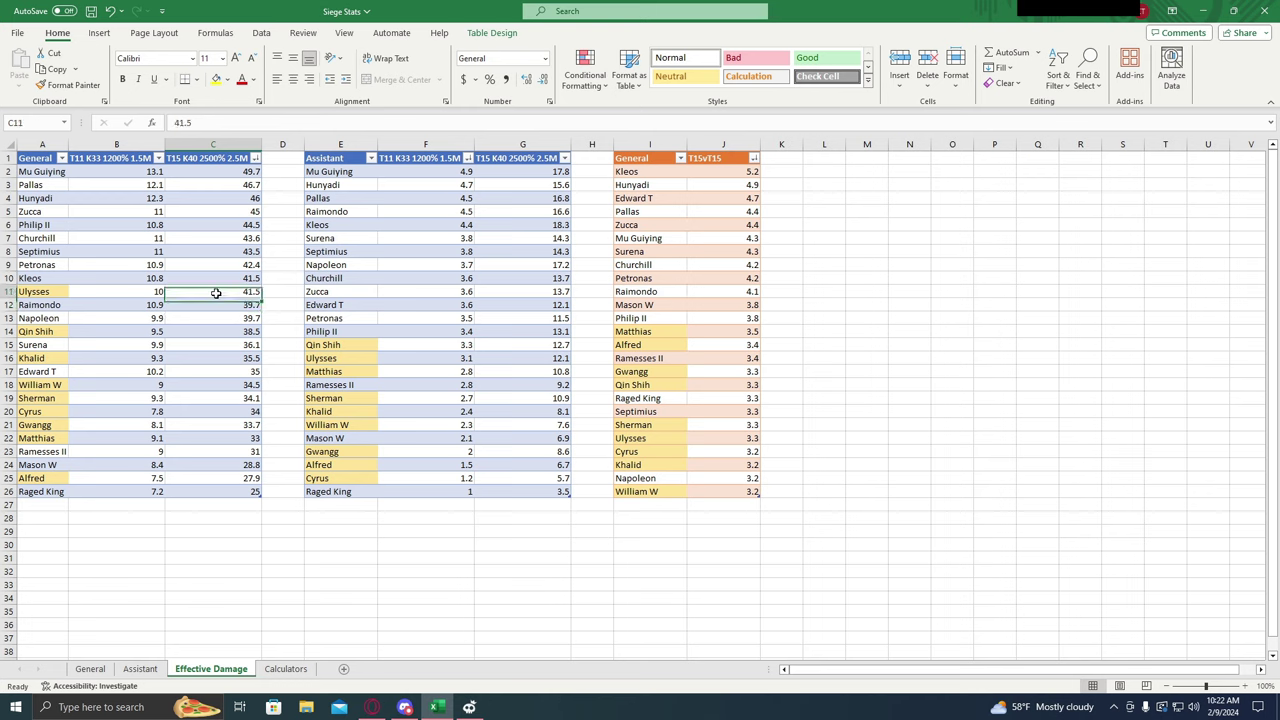
left_click(219, 308)
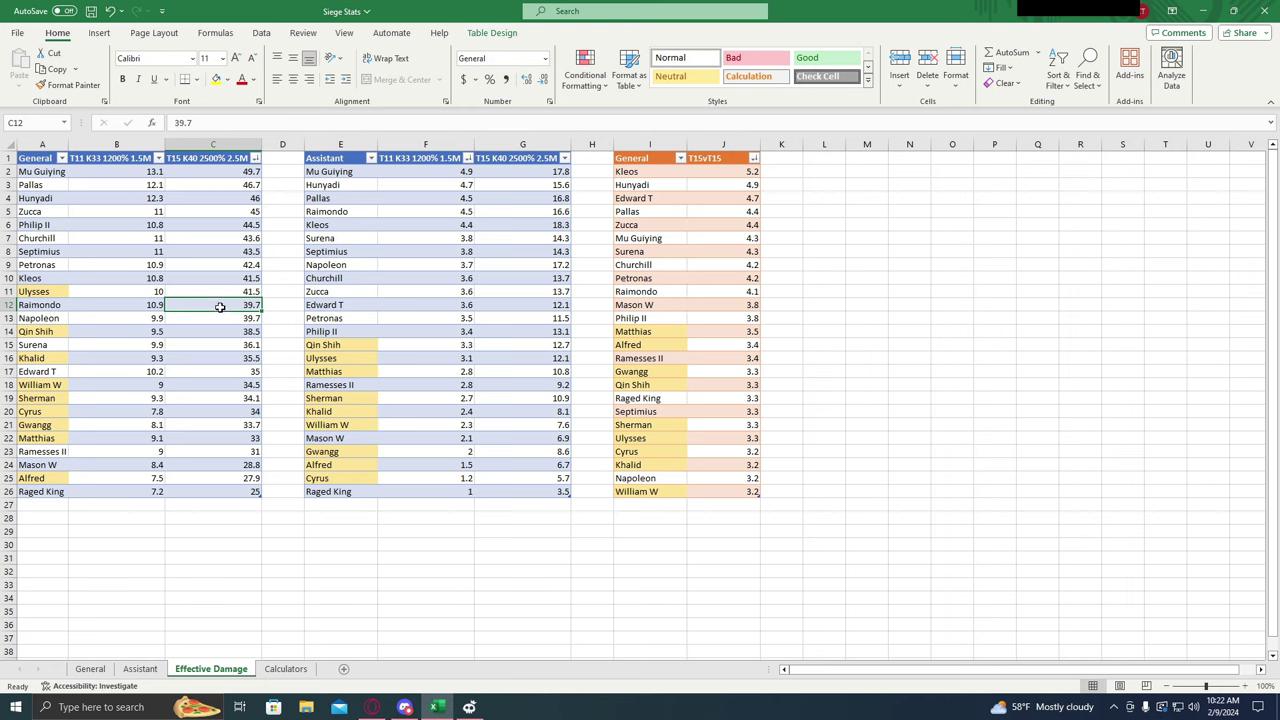
left_click(215, 295)
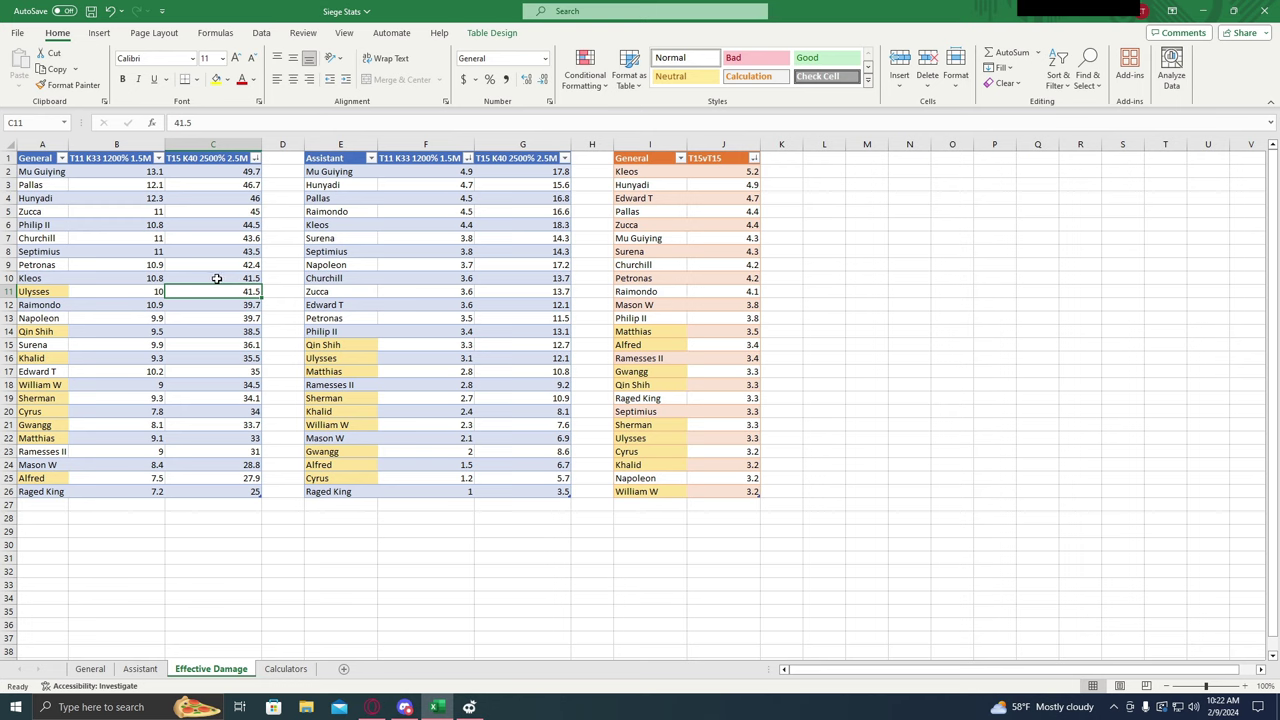
left_click(216, 278)
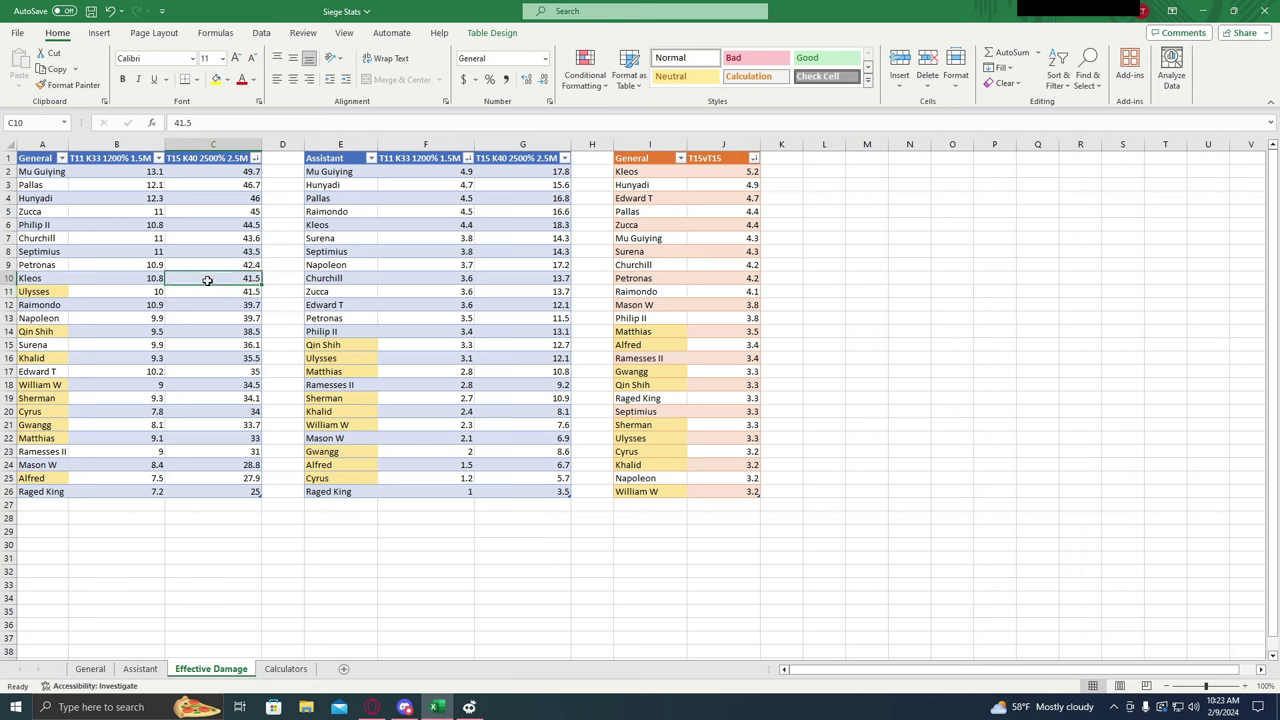
left_click(205, 297)
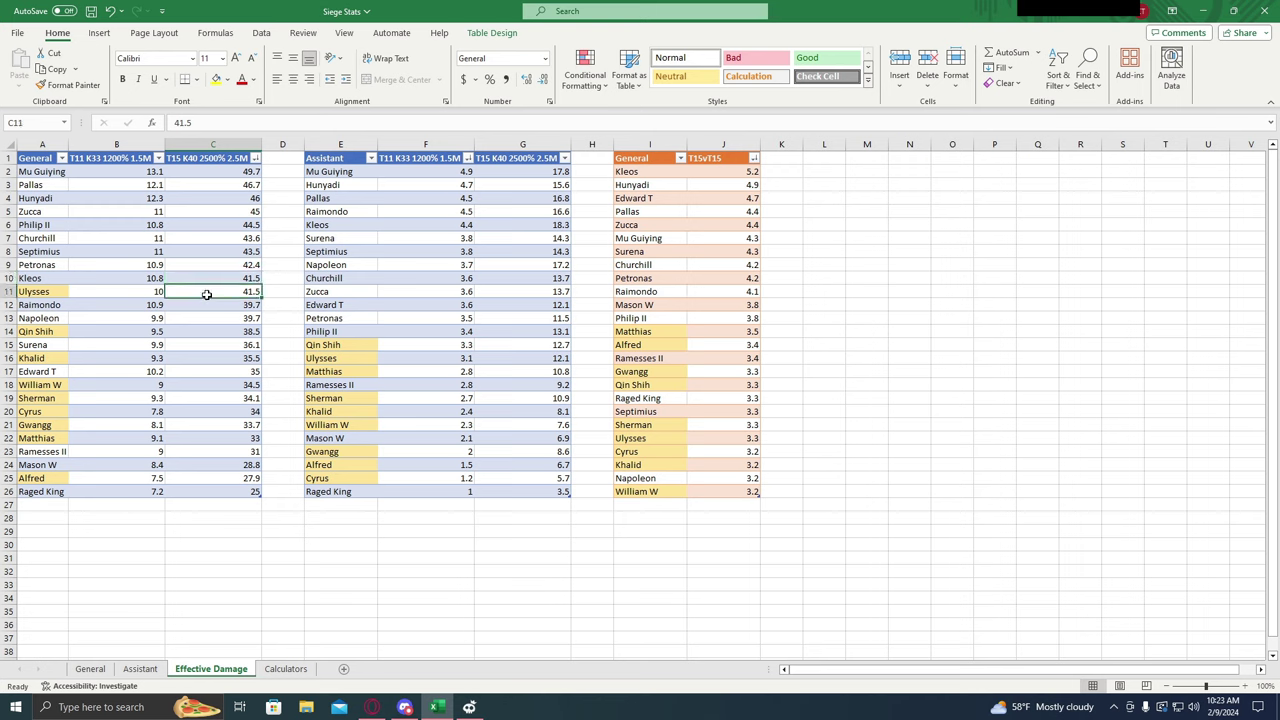
left_click(220, 278)
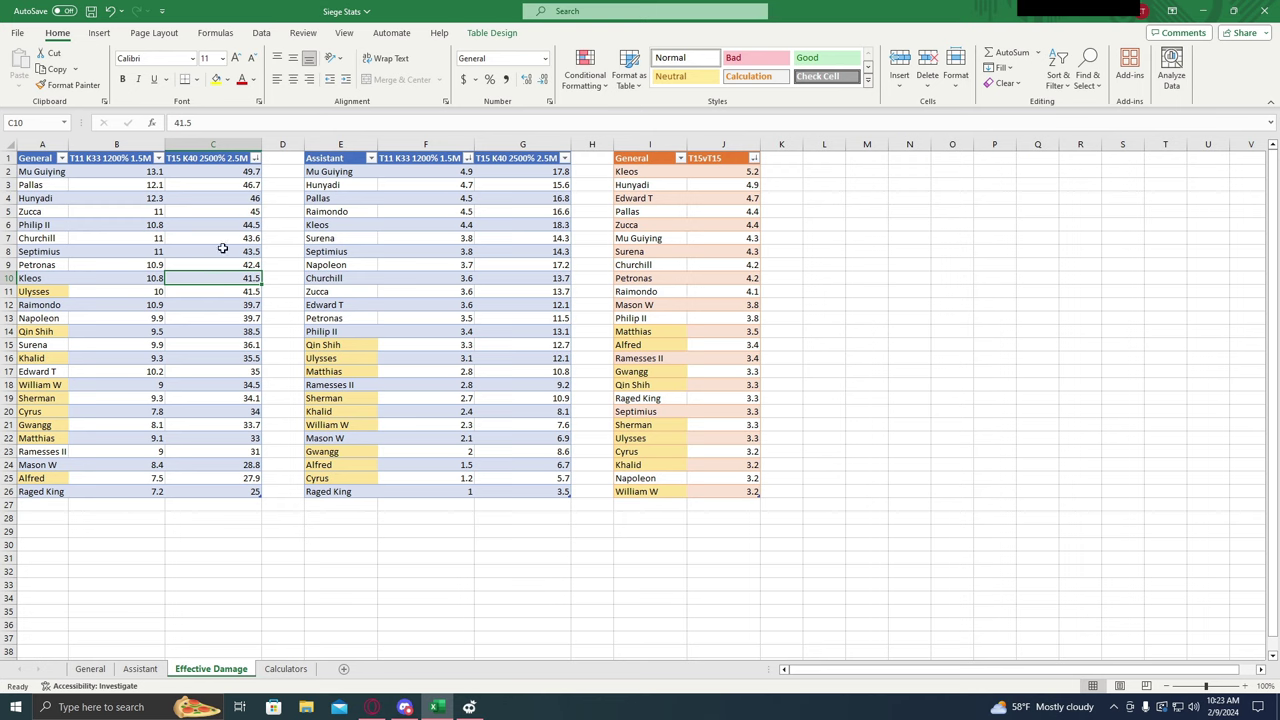
Step: Check the T15 values of Mu Guiying, Pallas, Hunyadi and Zucca against Ulysses in the blue General table
left_click(228, 174)
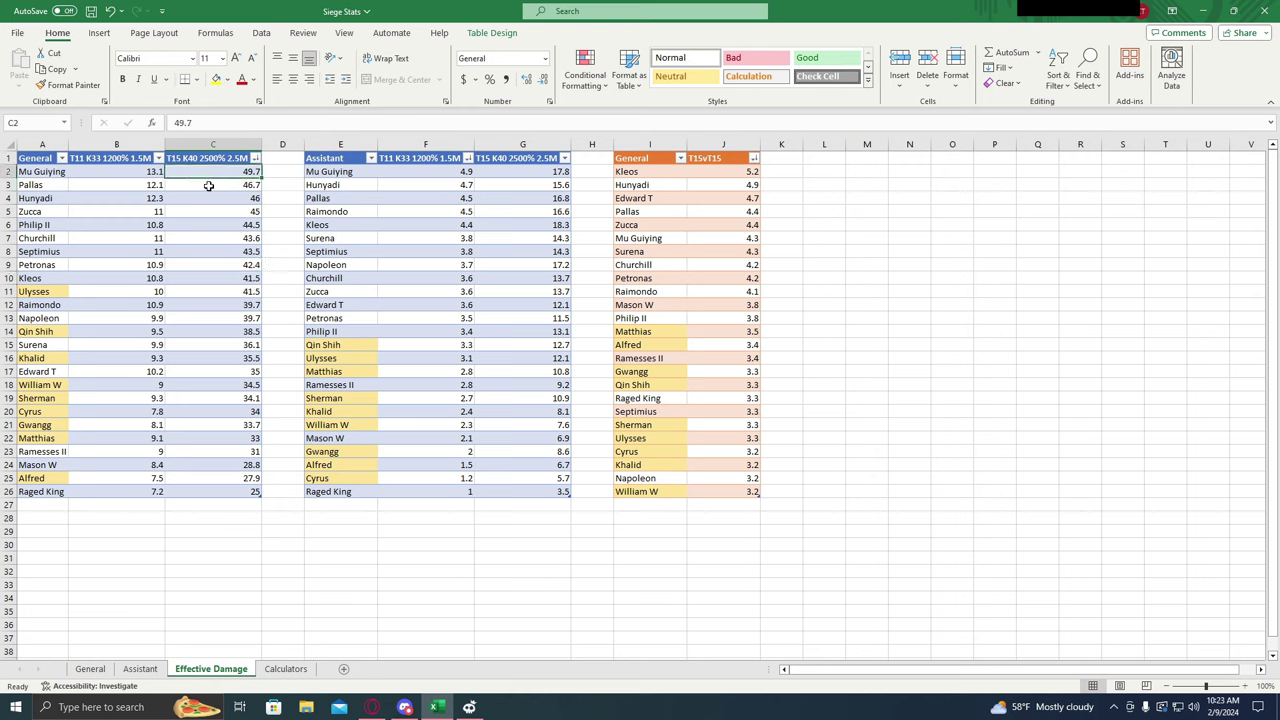
left_click(210, 196)
left_click(208, 184)
left_click(225, 199)
left_click(211, 208)
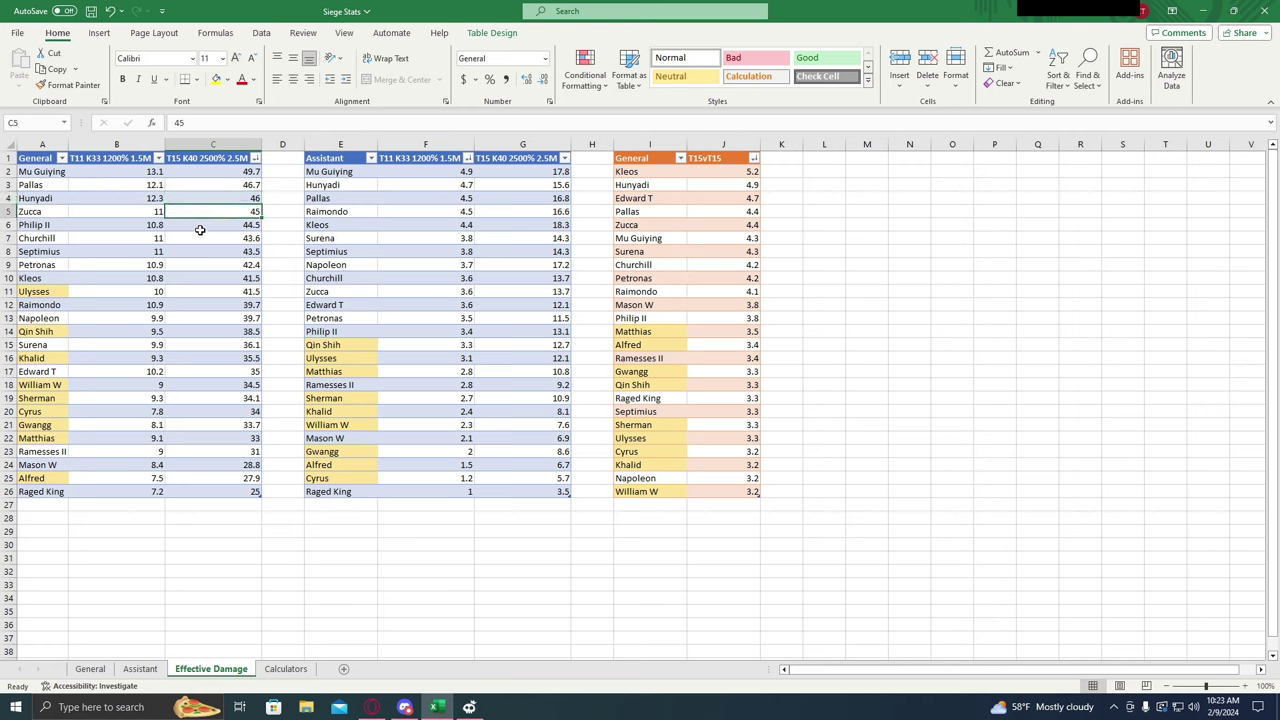
left_click(235, 291)
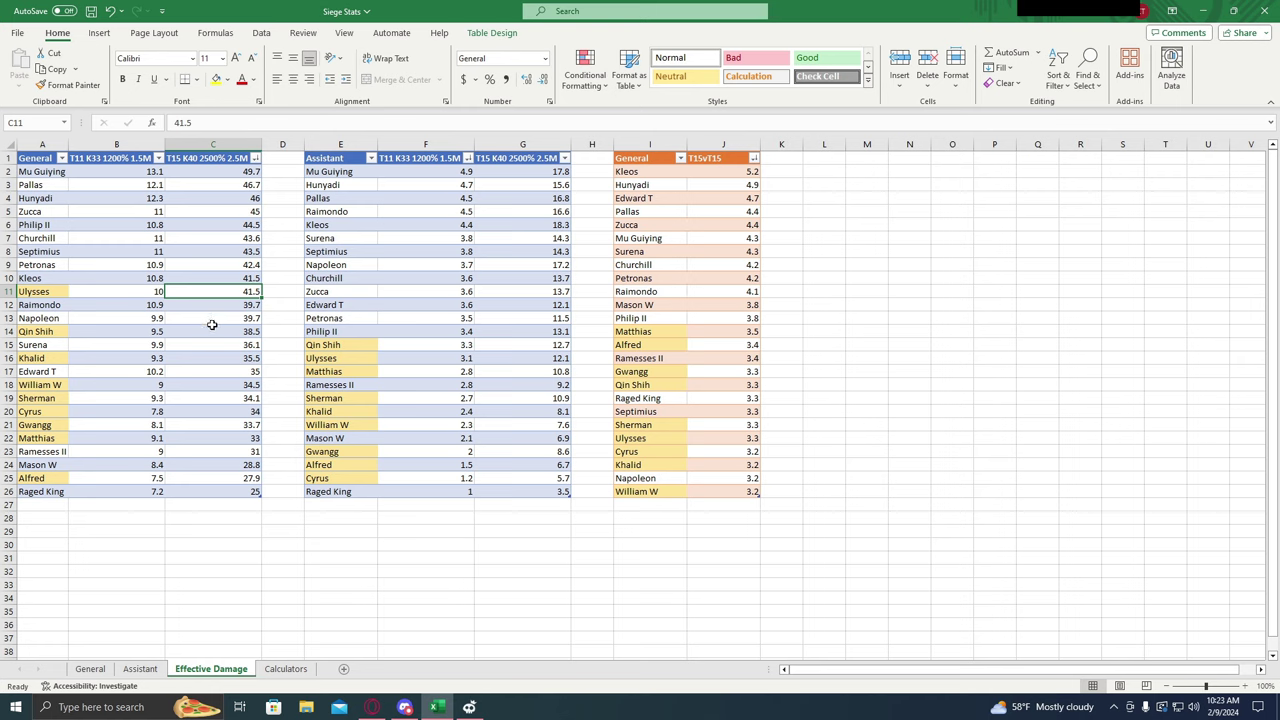
Step: Sort the blue Assistant table by T11 K33 1200% 1.5M from largest to smallest and check the top value
left_click(467, 160)
left_click(366, 195)
left_click(430, 177)
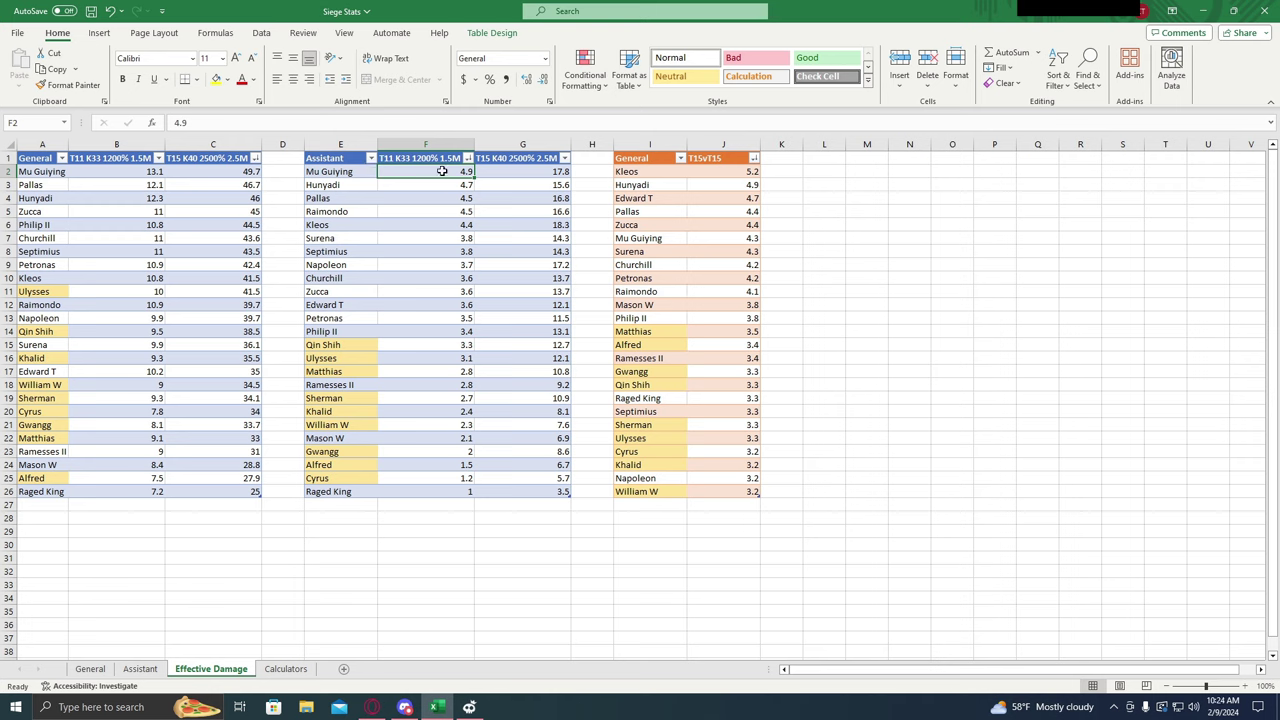
Step: Review the T11-ranked assistant generals from Mu Guiying down to Napoleon, plus the highlighted Qin Shih
left_click(356, 176)
left_click(361, 187)
left_click(362, 199)
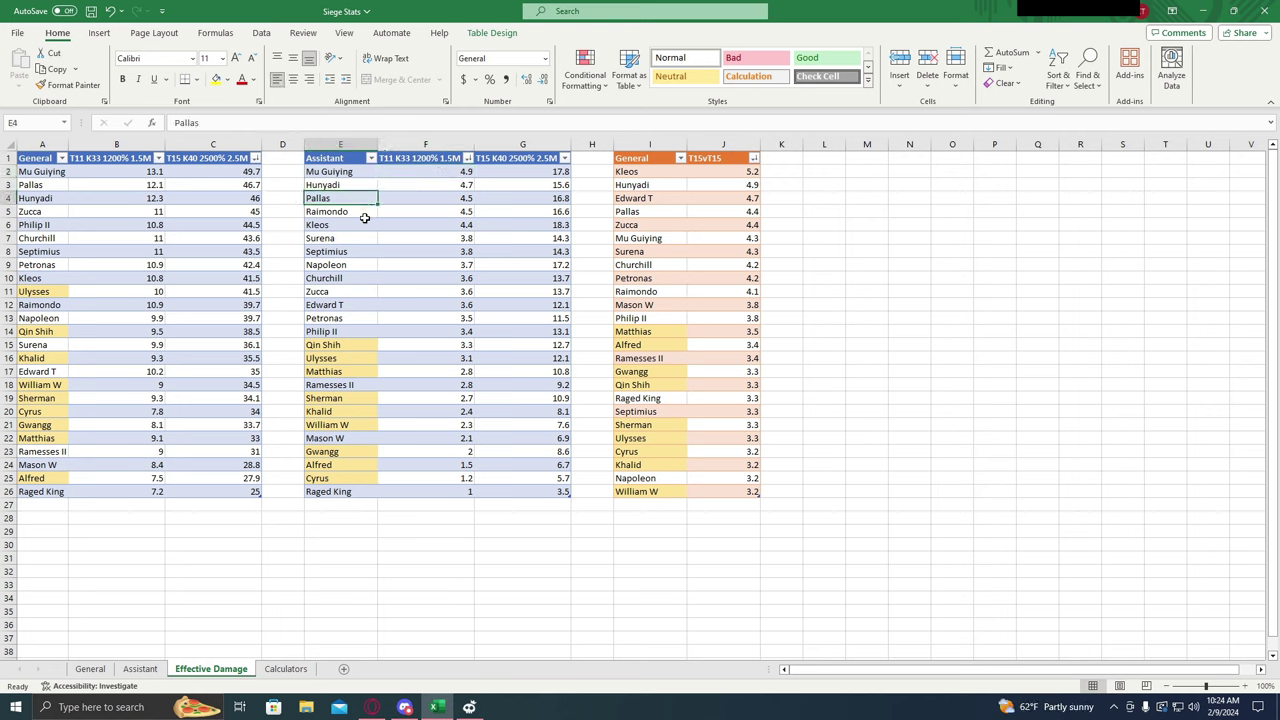
left_click(362, 212)
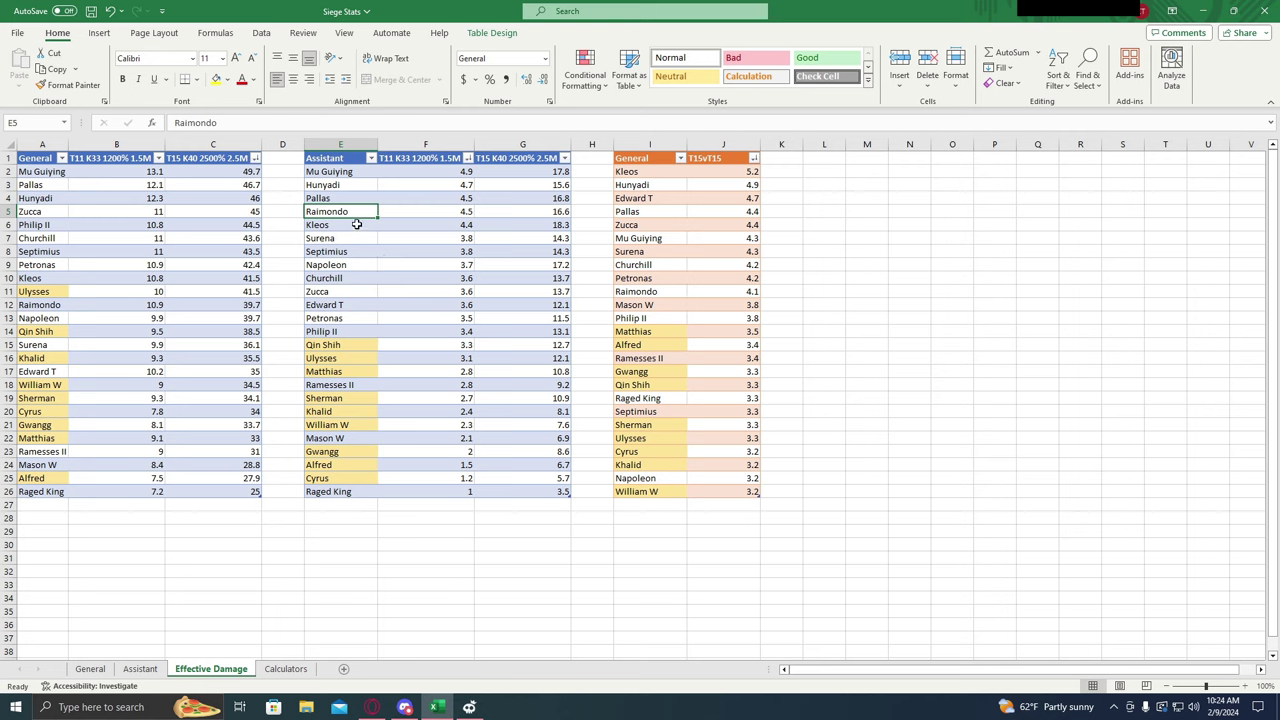
left_click(351, 228)
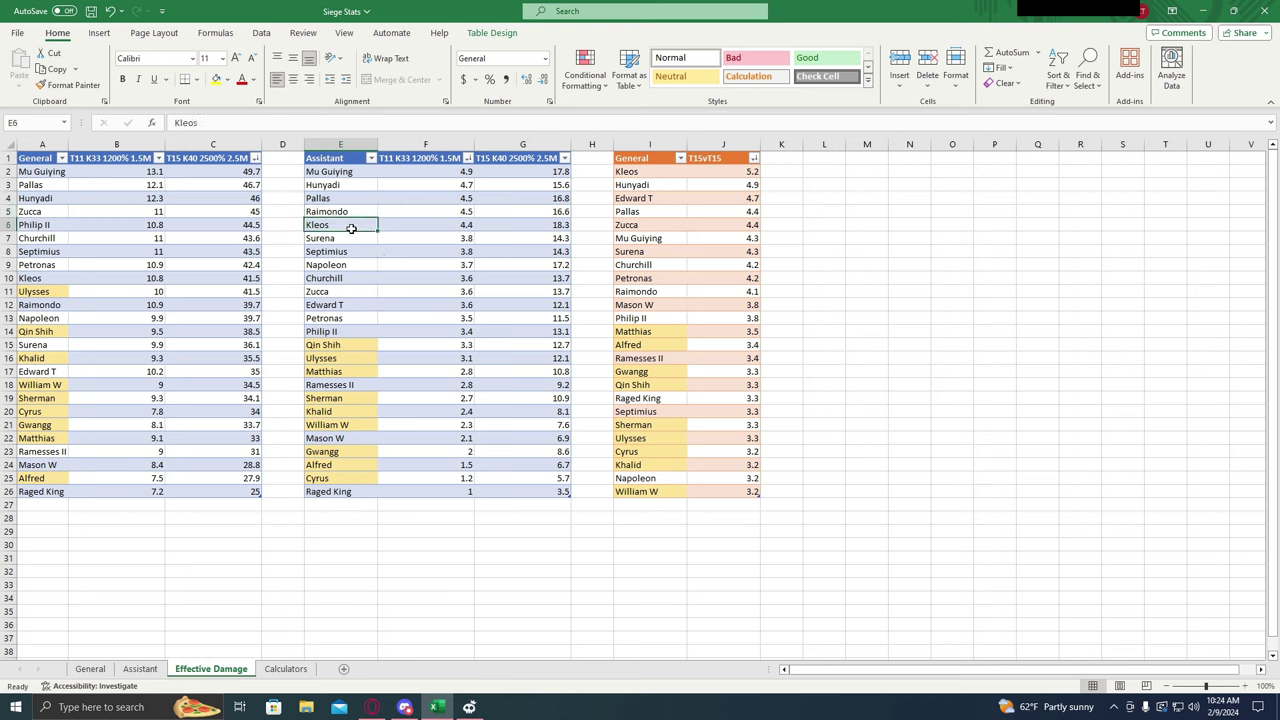
left_click(352, 242)
left_click(355, 252)
left_click(358, 266)
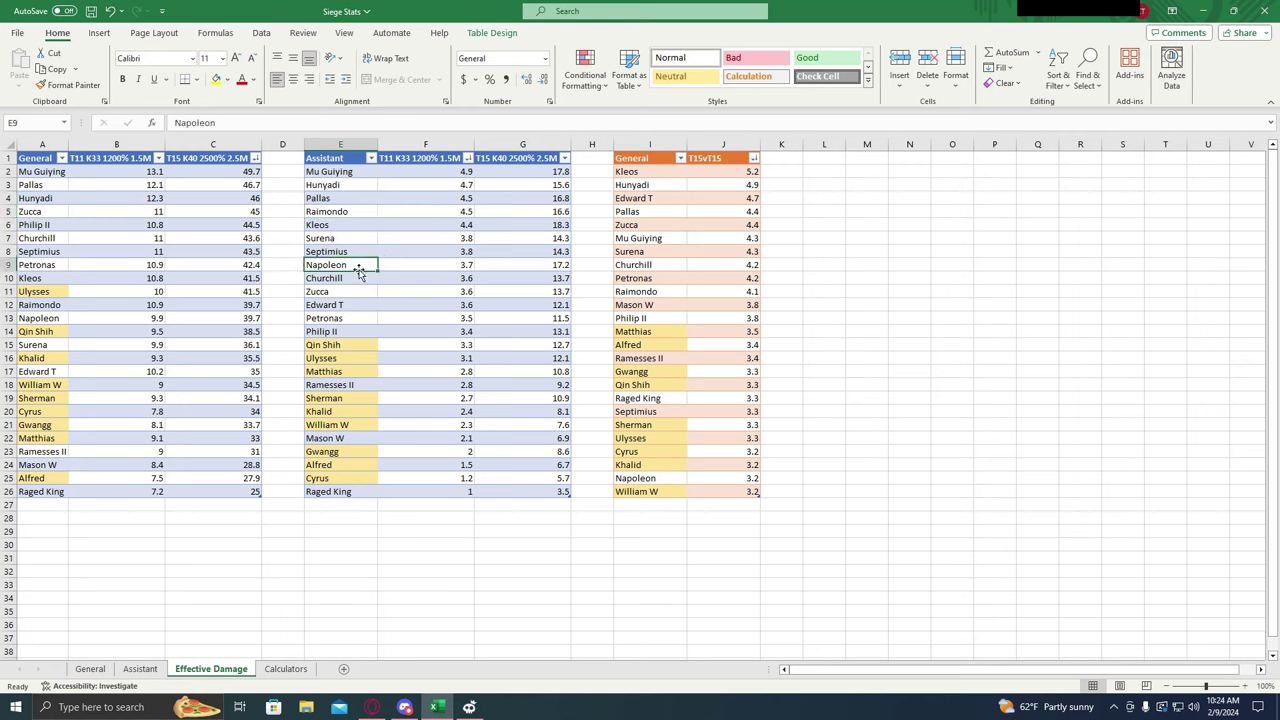
left_click(455, 265)
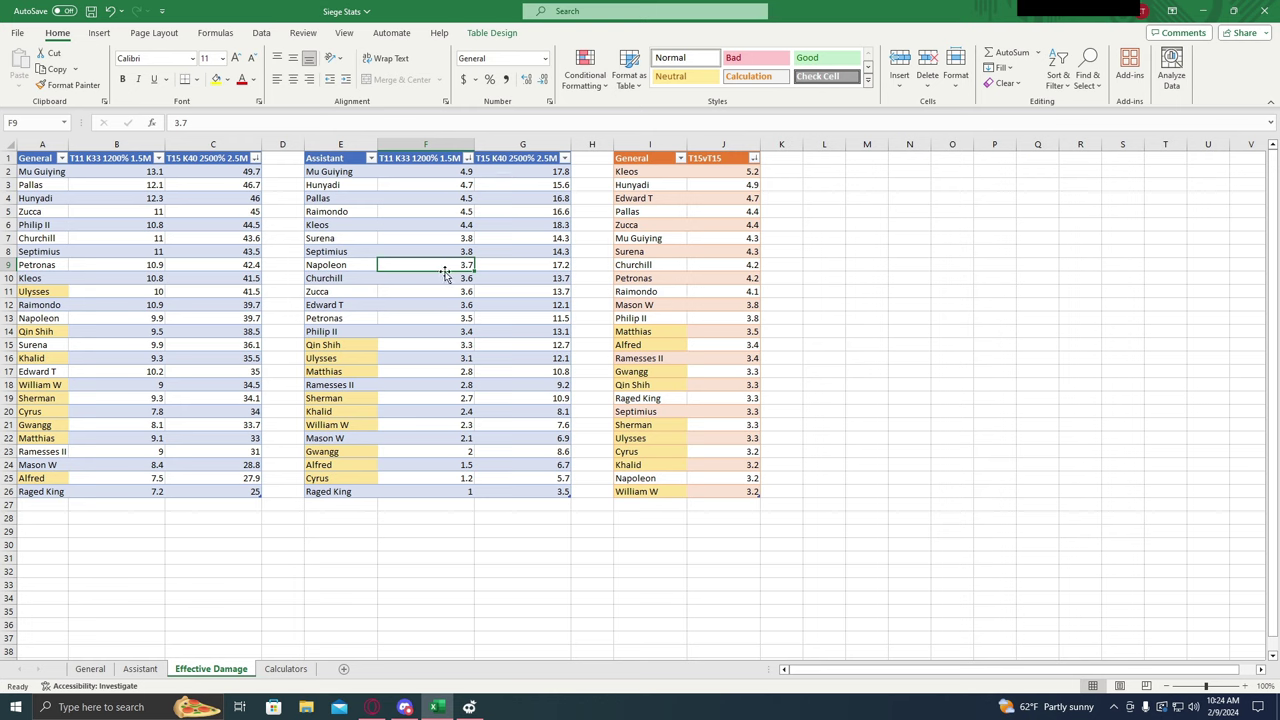
left_click(341, 346)
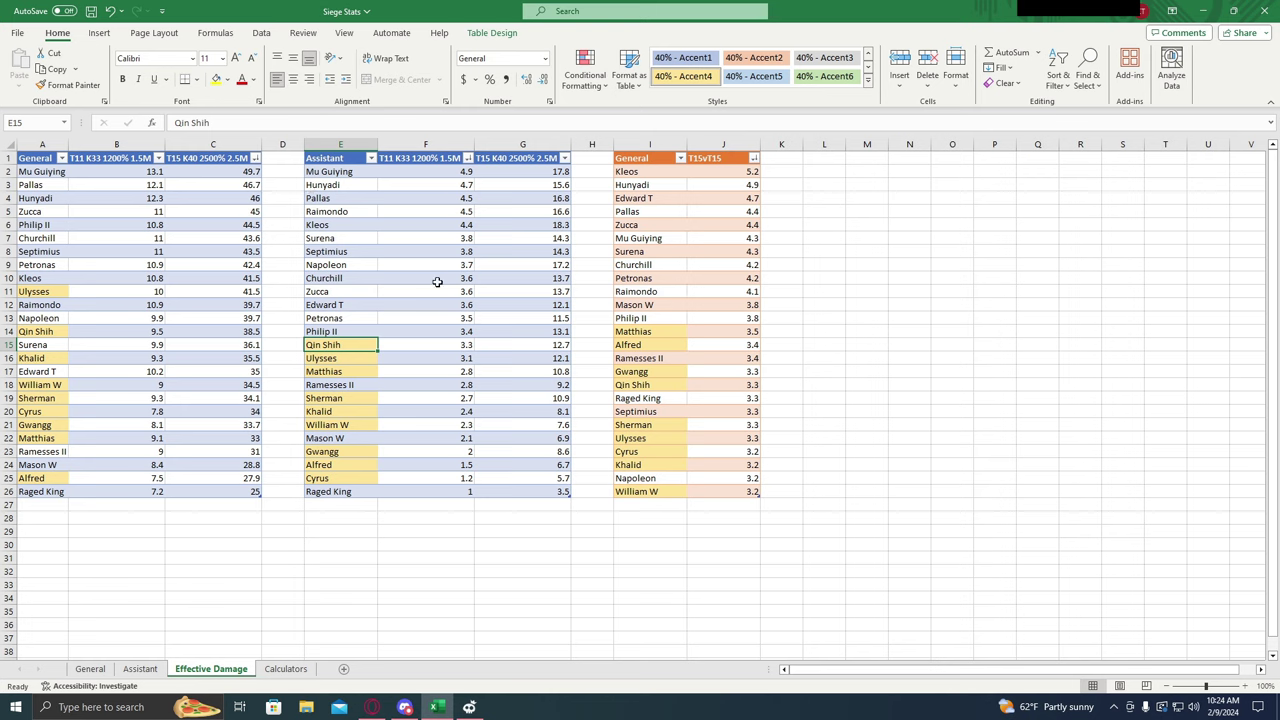
Step: Sort the blue Assistant table by T15 K40 2500% 2.5M from largest to smallest and check Kleos's value
left_click(565, 158)
left_click(478, 194)
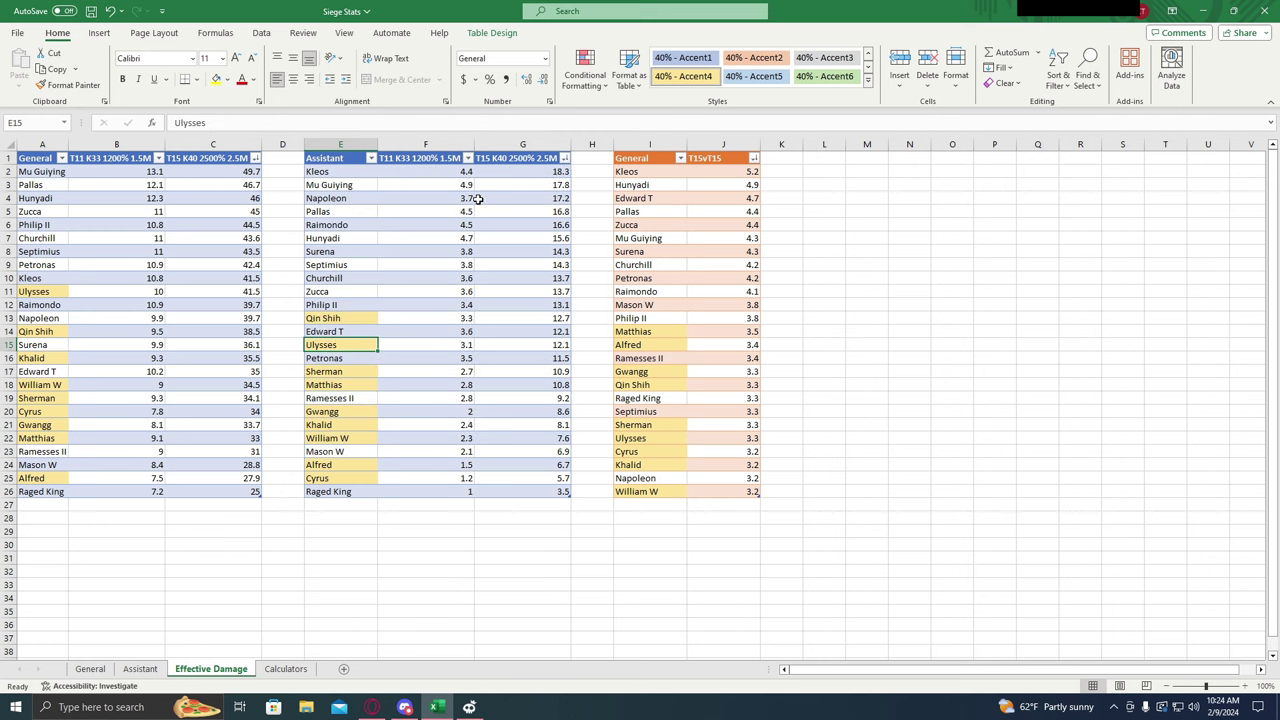
left_click(523, 174)
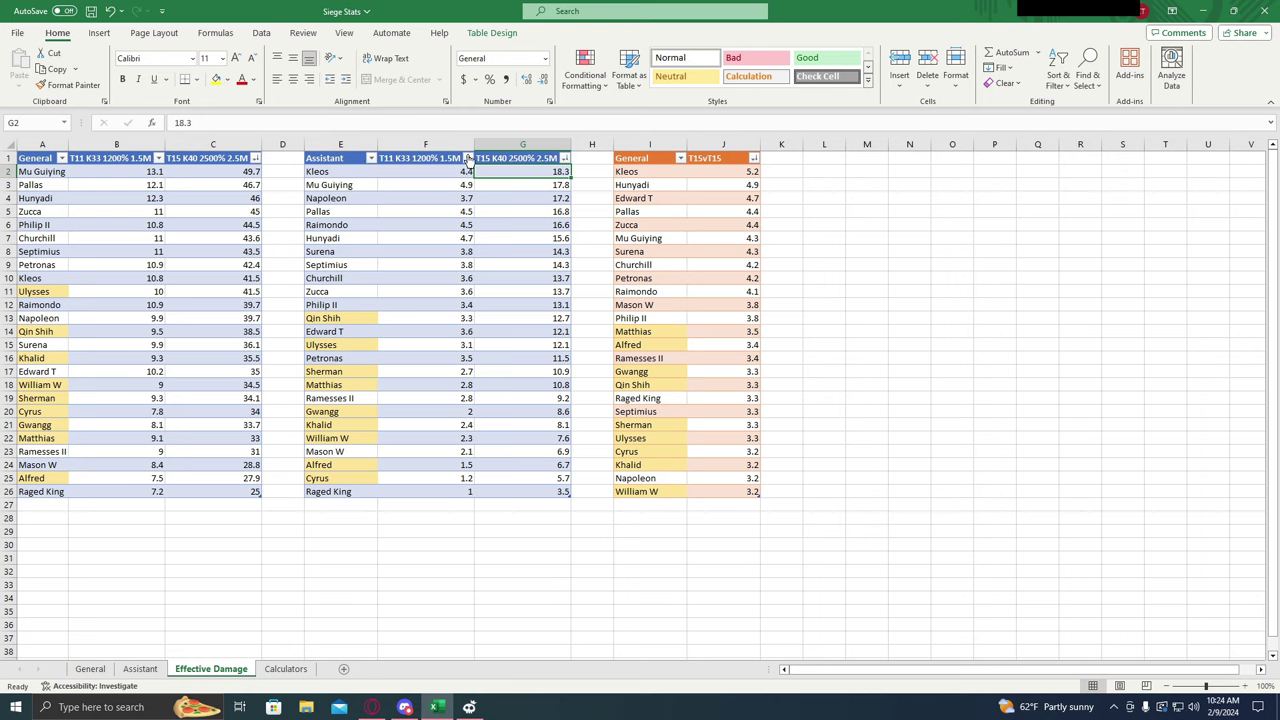
Step: Review the T15 assistant values from Mu Guiying and Napoleon down to Hunyadi, including Hunyadi's T11 value
left_click(500, 185)
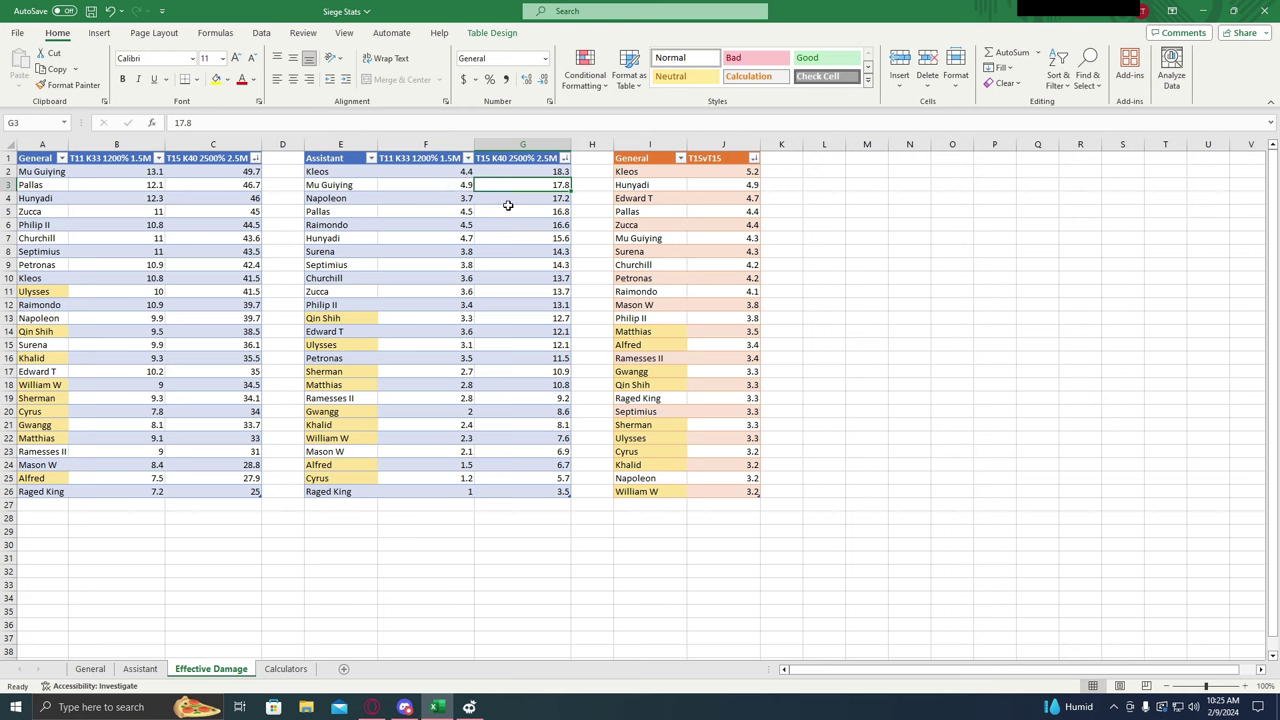
left_click(517, 195)
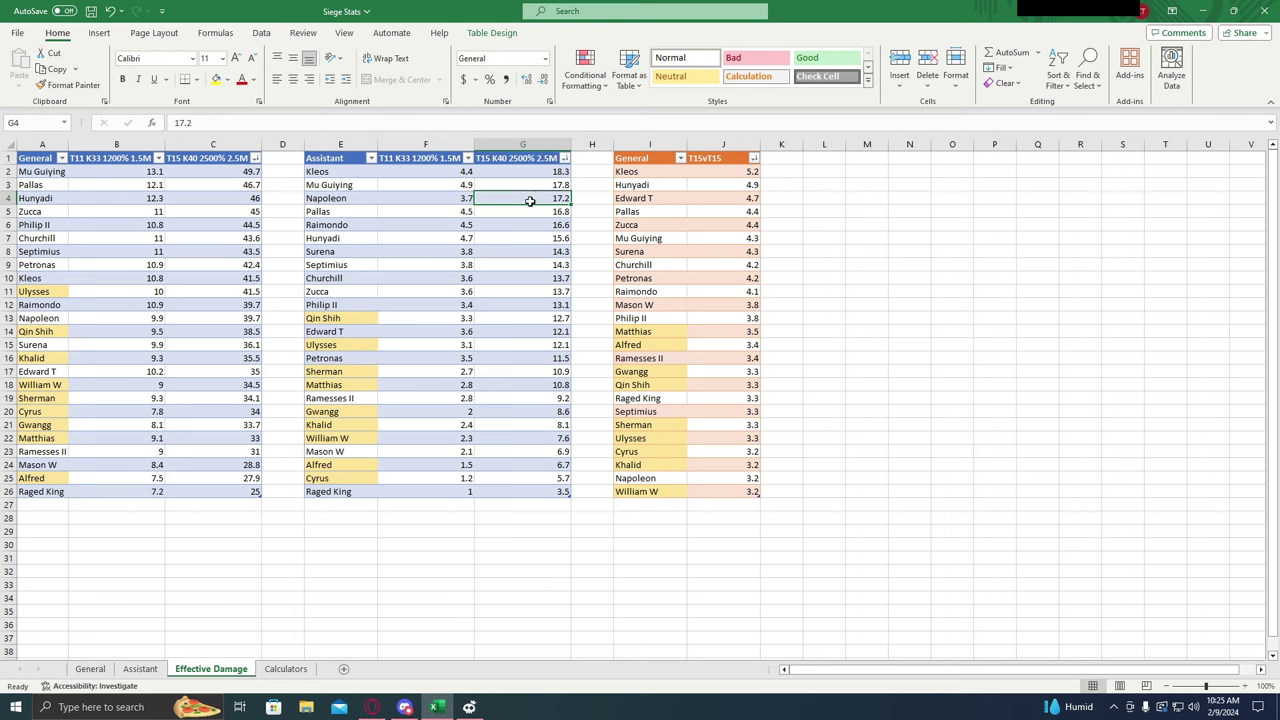
left_click(540, 211)
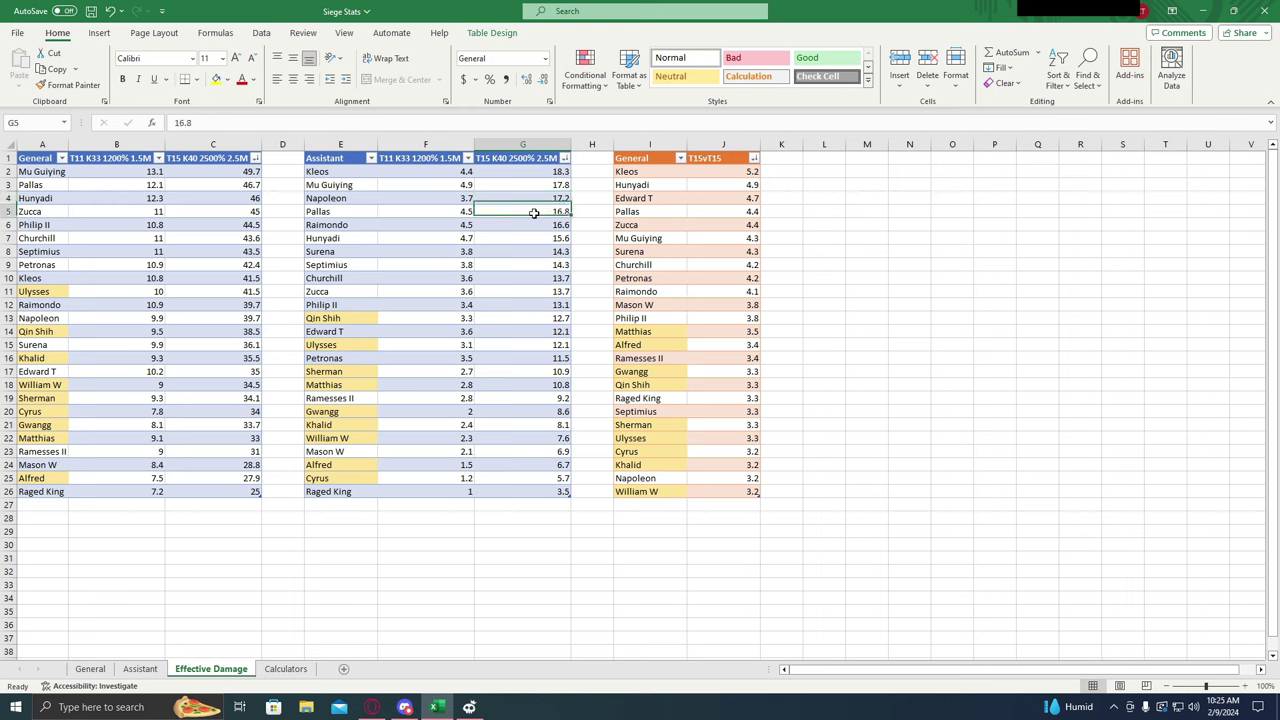
left_click(530, 225)
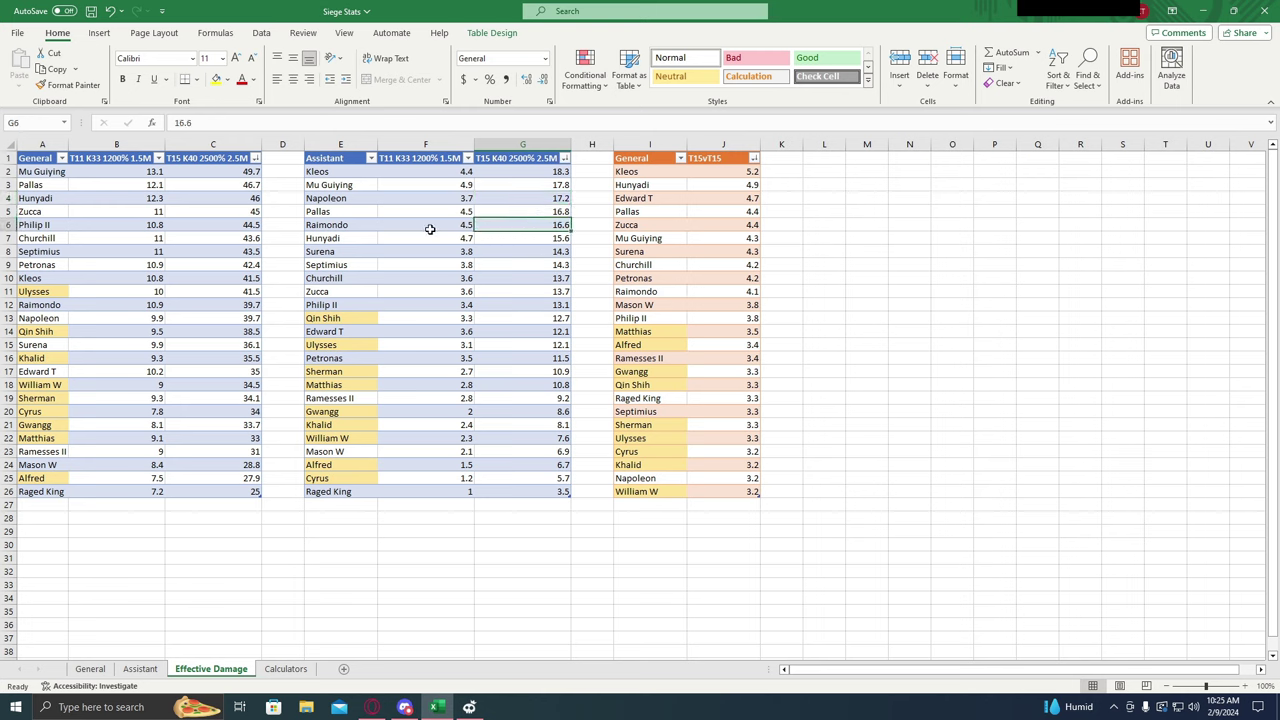
left_click(526, 240)
key("Up")
left_click(440, 236)
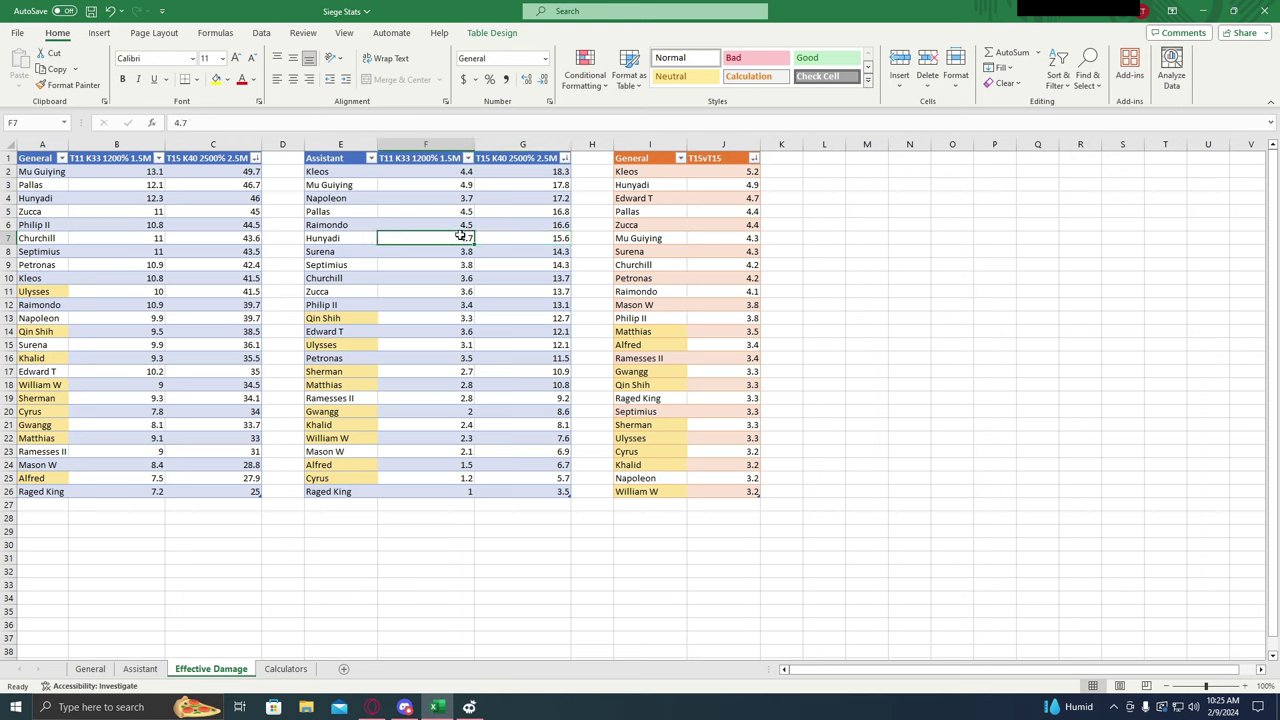
left_click(490, 237)
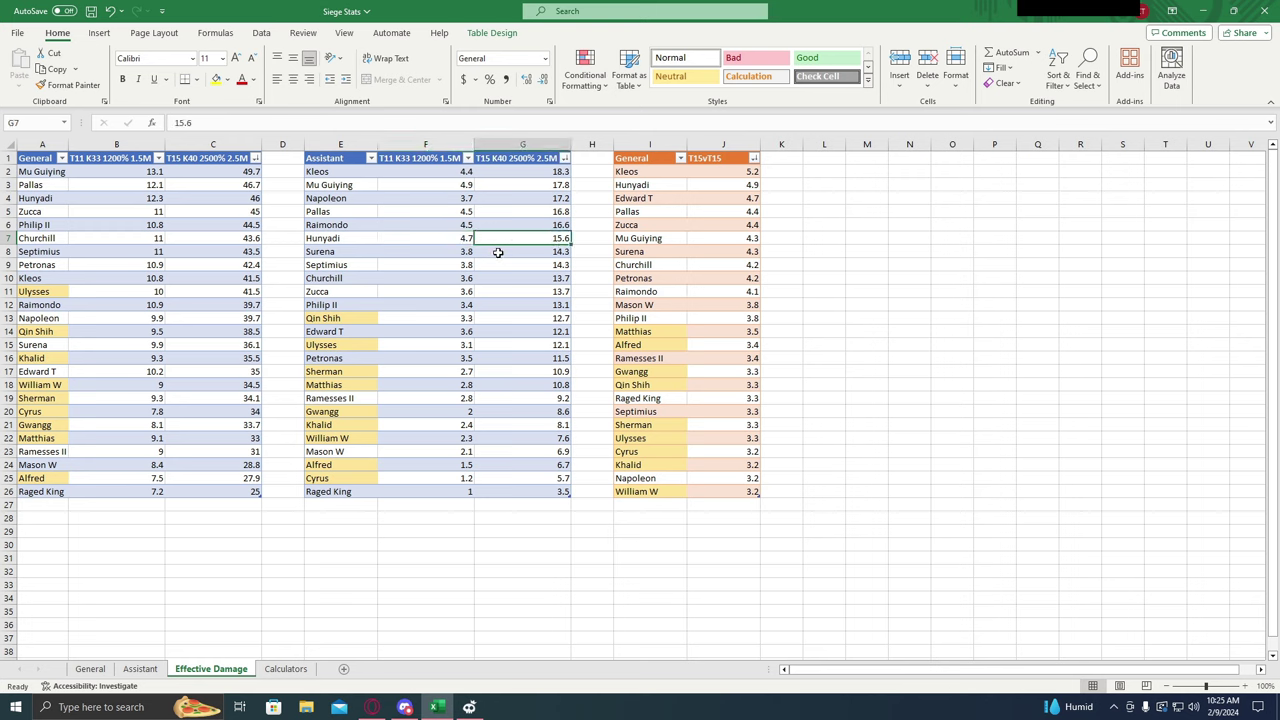
Step: Go through the T15 assistant values from Surena and Septimius down to Qin Shih
left_click(497, 251)
left_click(513, 264)
left_click(514, 277)
left_click(508, 292)
left_click(522, 305)
left_click(535, 318)
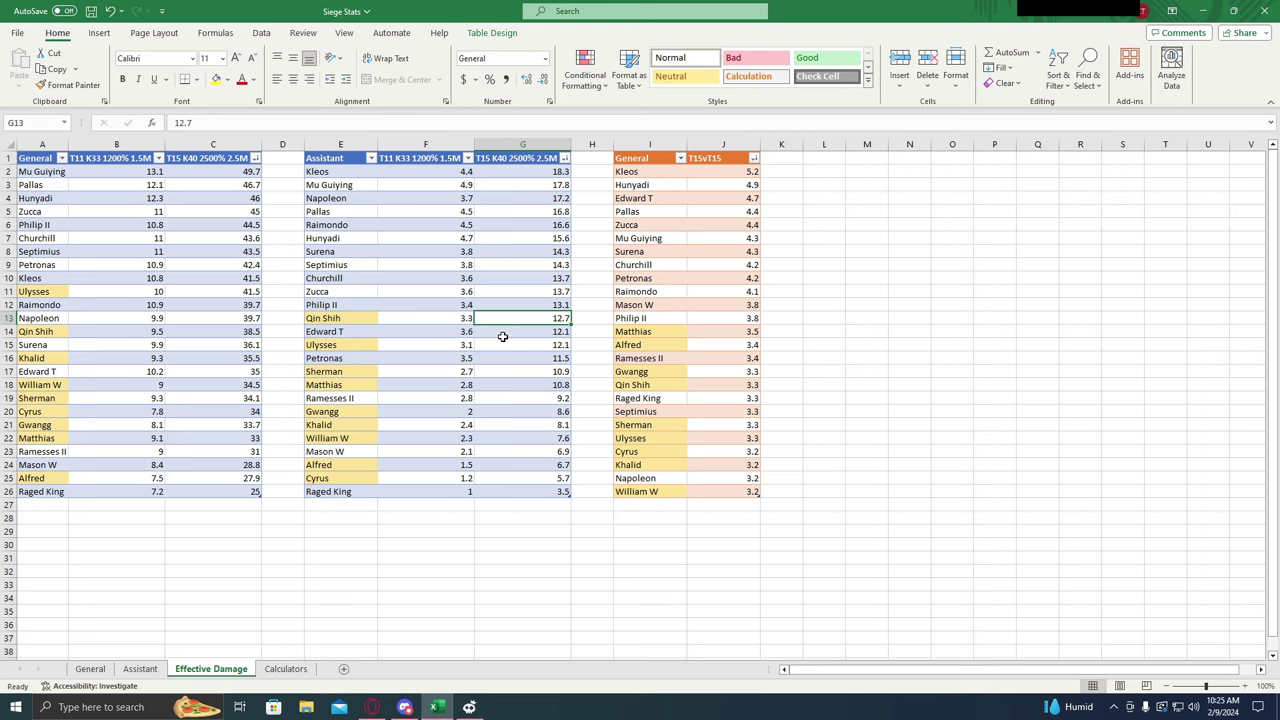
left_click(326, 334)
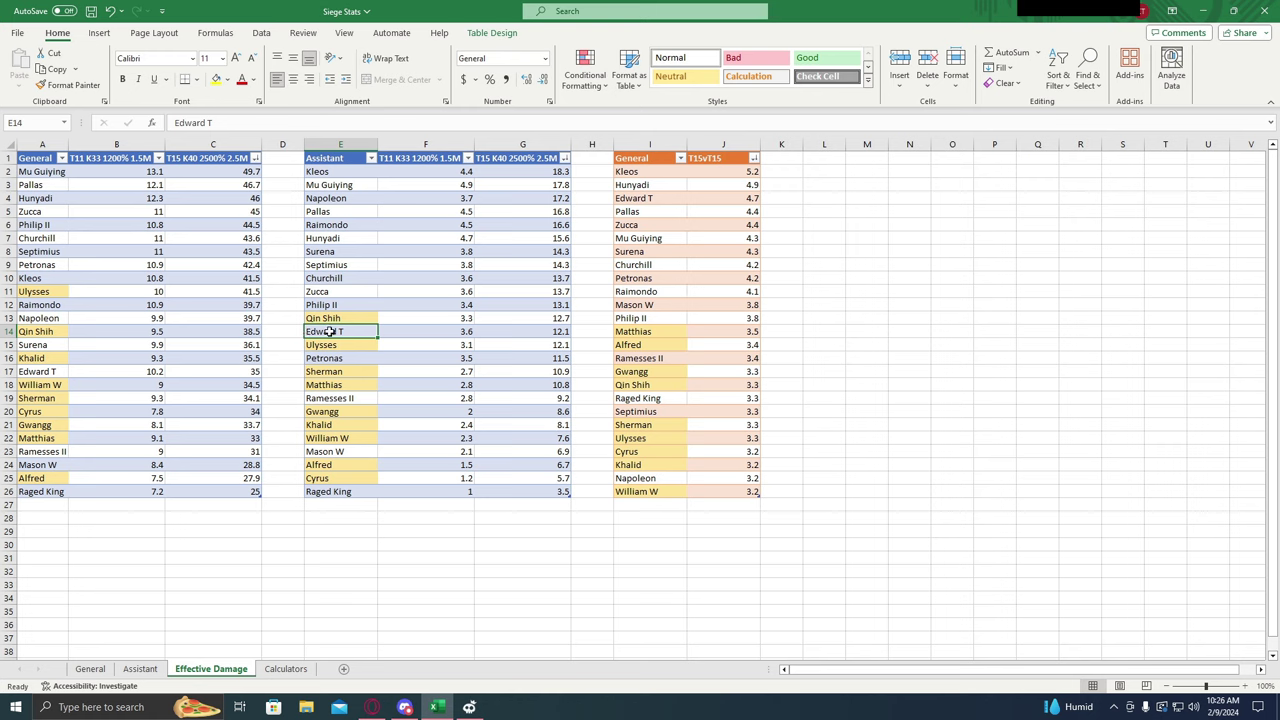
left_click(547, 331)
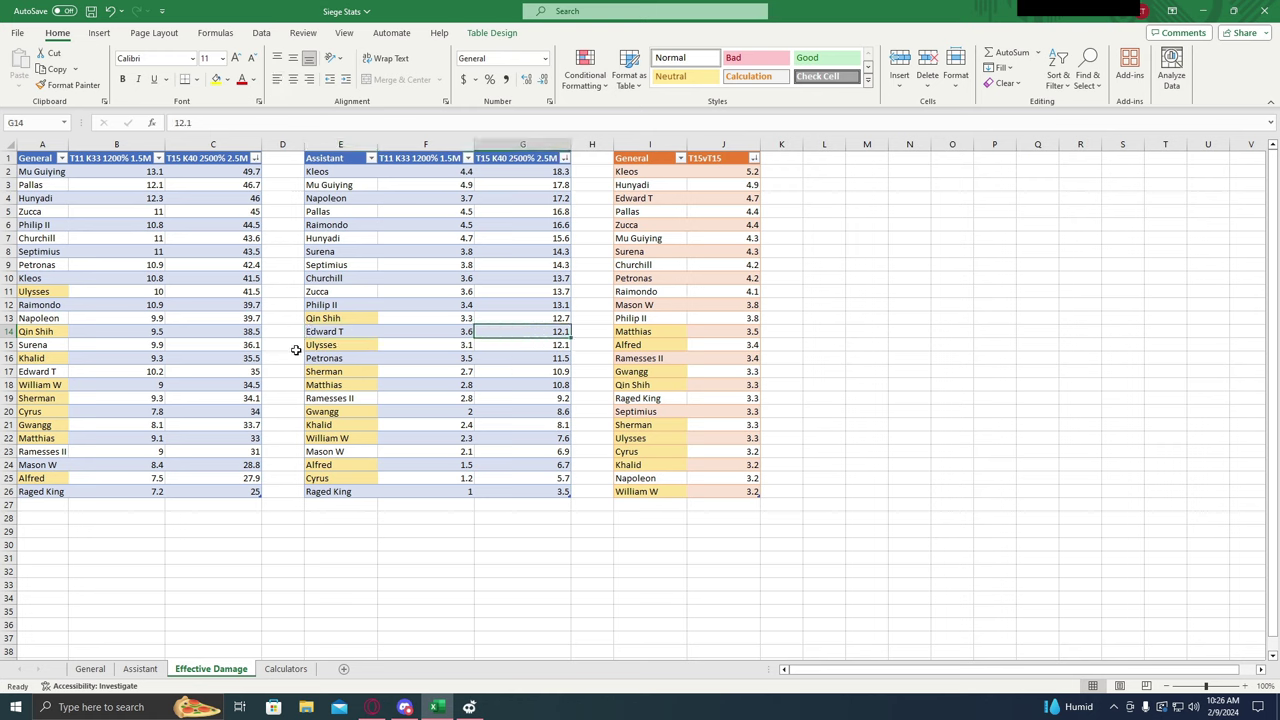
left_click(350, 331)
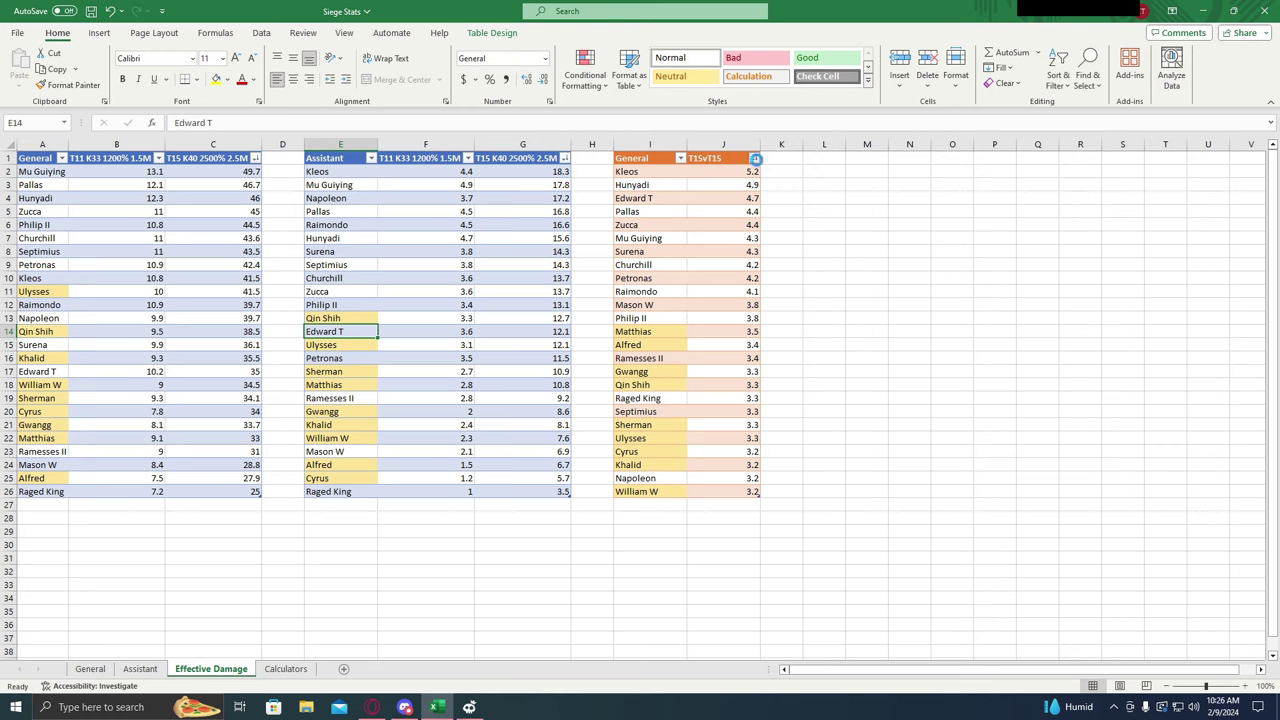
Step: Sort the orange General table by T15vT15 from largest to smallest and check Kleos's value
left_click(764, 158)
left_click(672, 188)
left_click(713, 176)
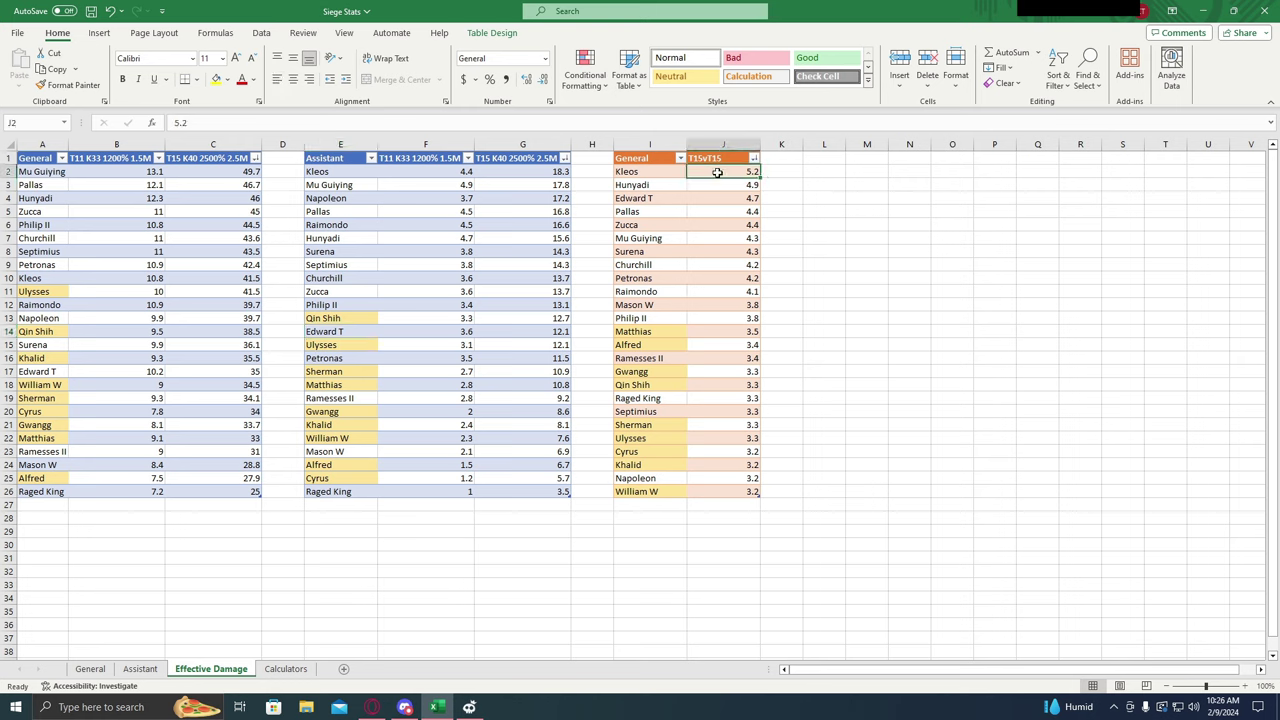
left_click(708, 186)
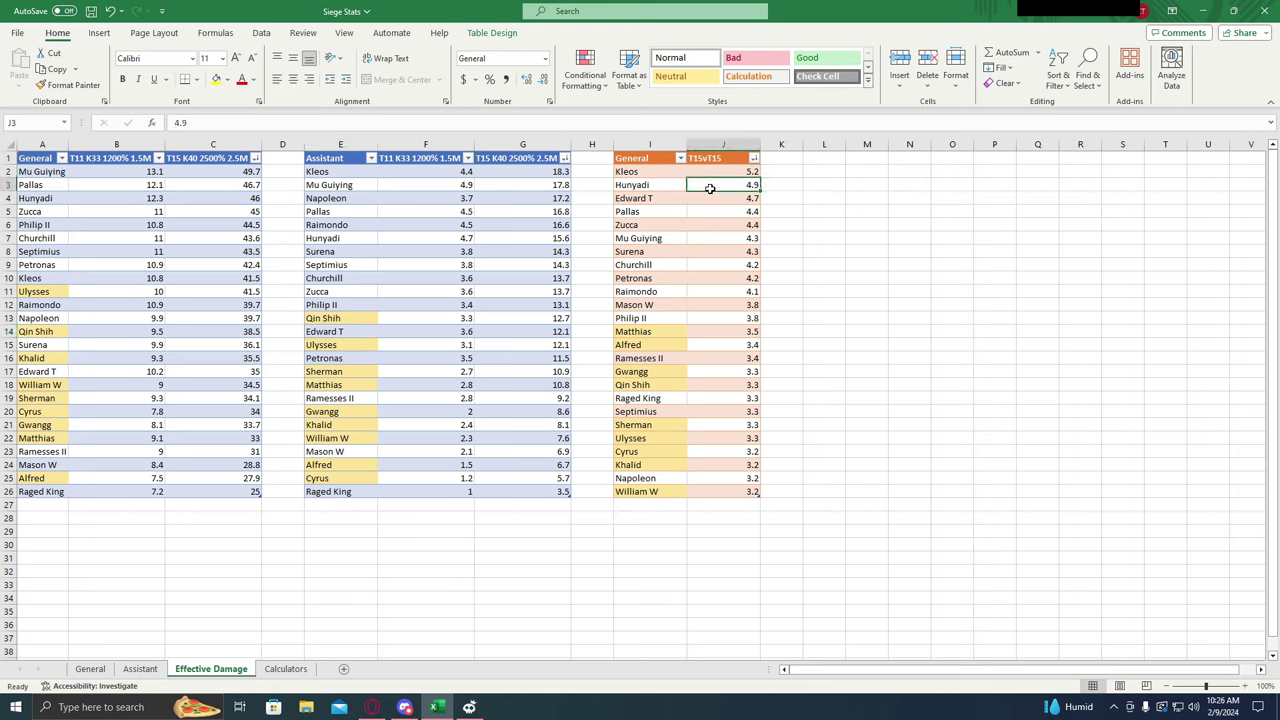
left_click(709, 199)
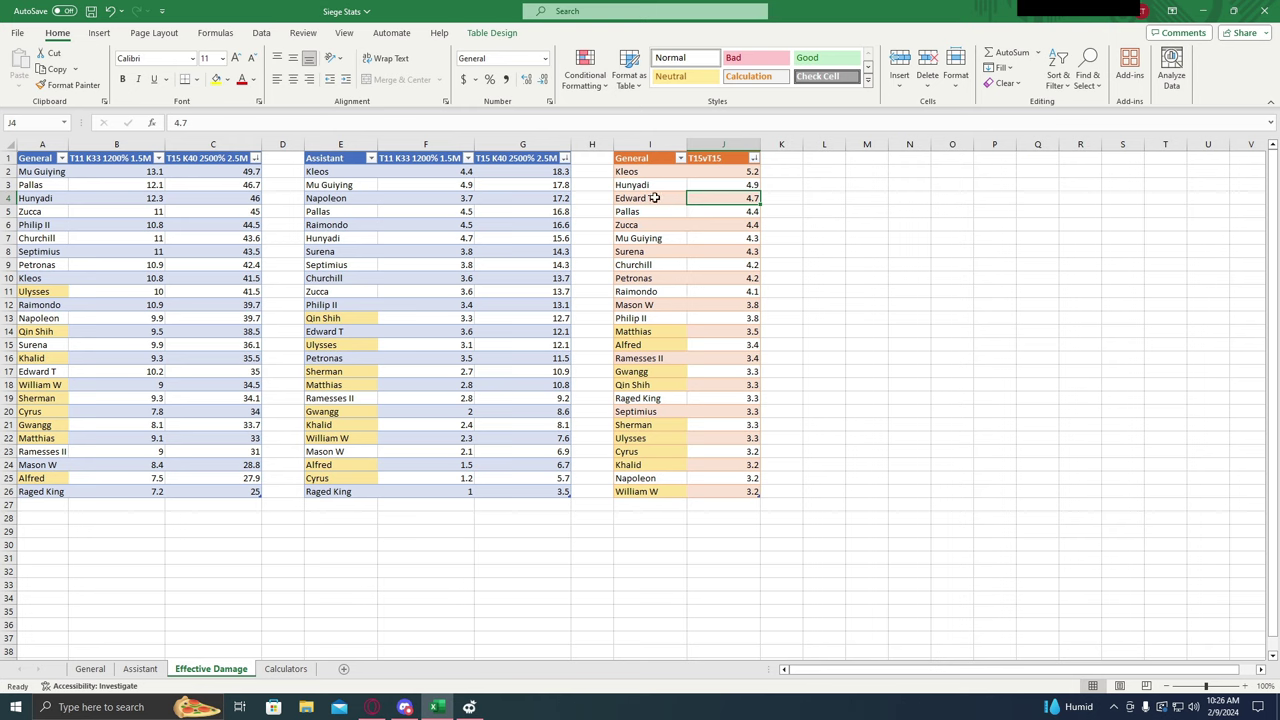
left_click(698, 172)
left_click(741, 491)
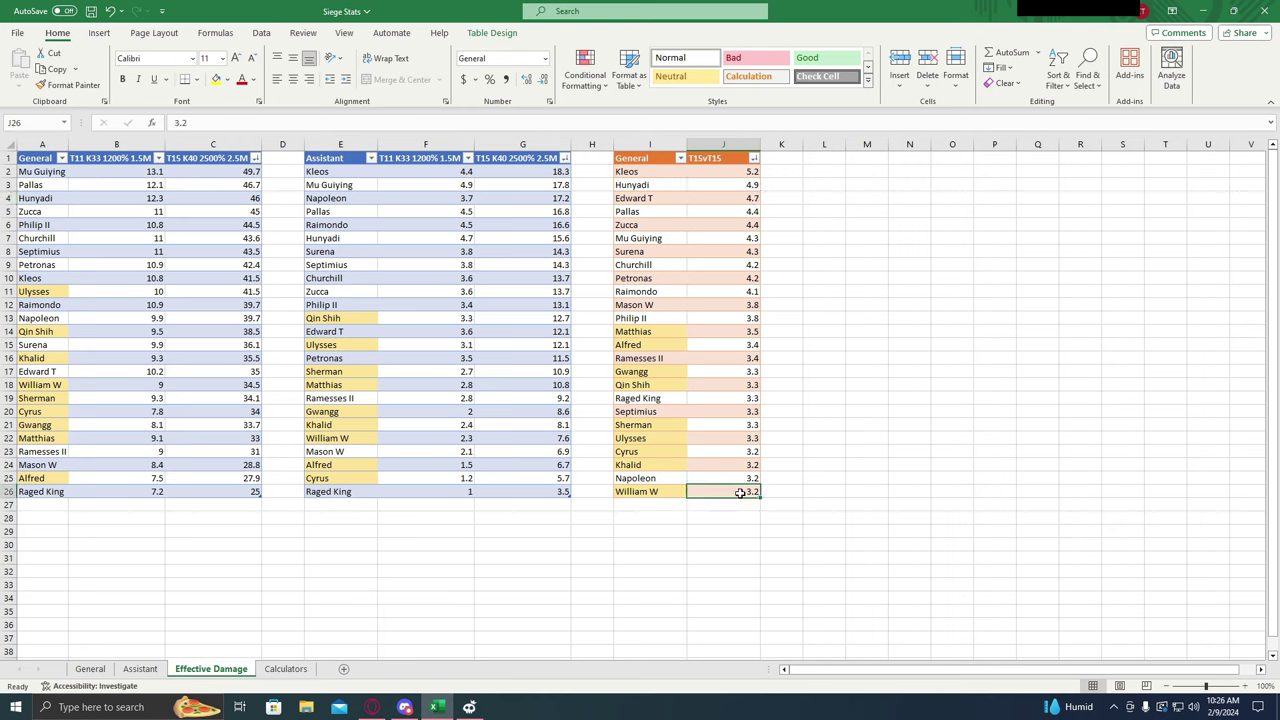
left_click(725, 171)
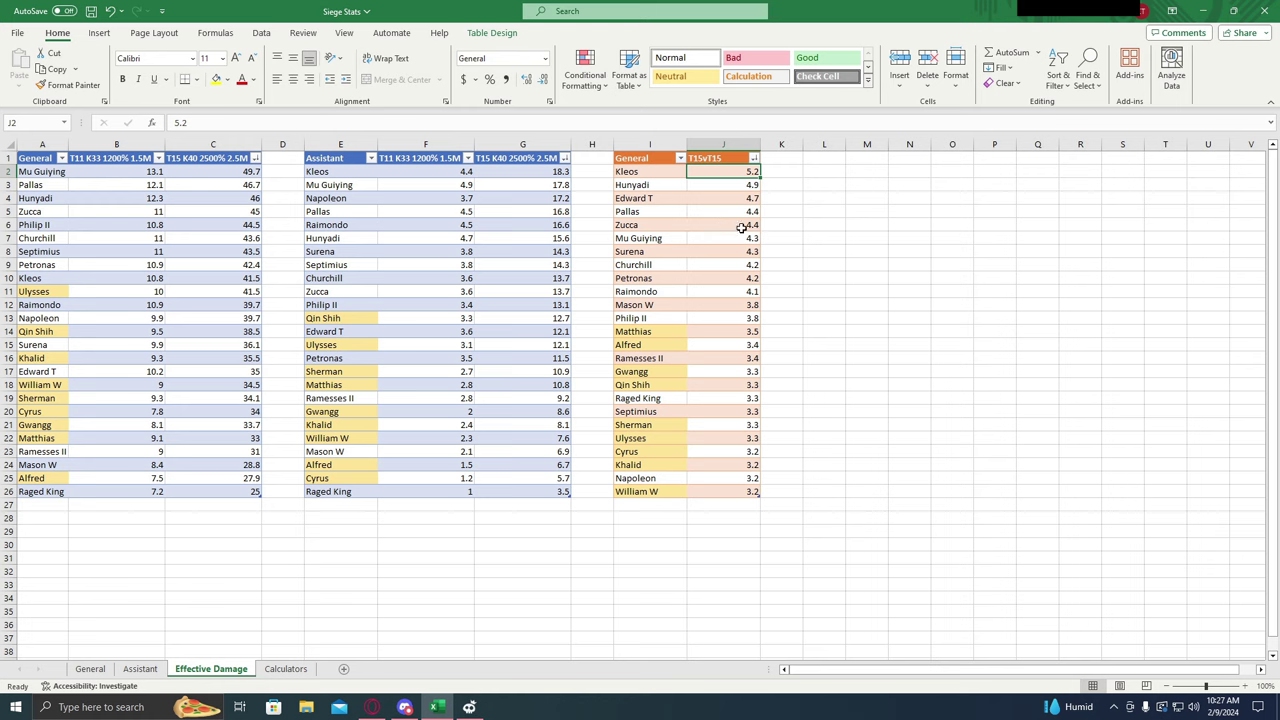
left_click(694, 189)
left_click(704, 197)
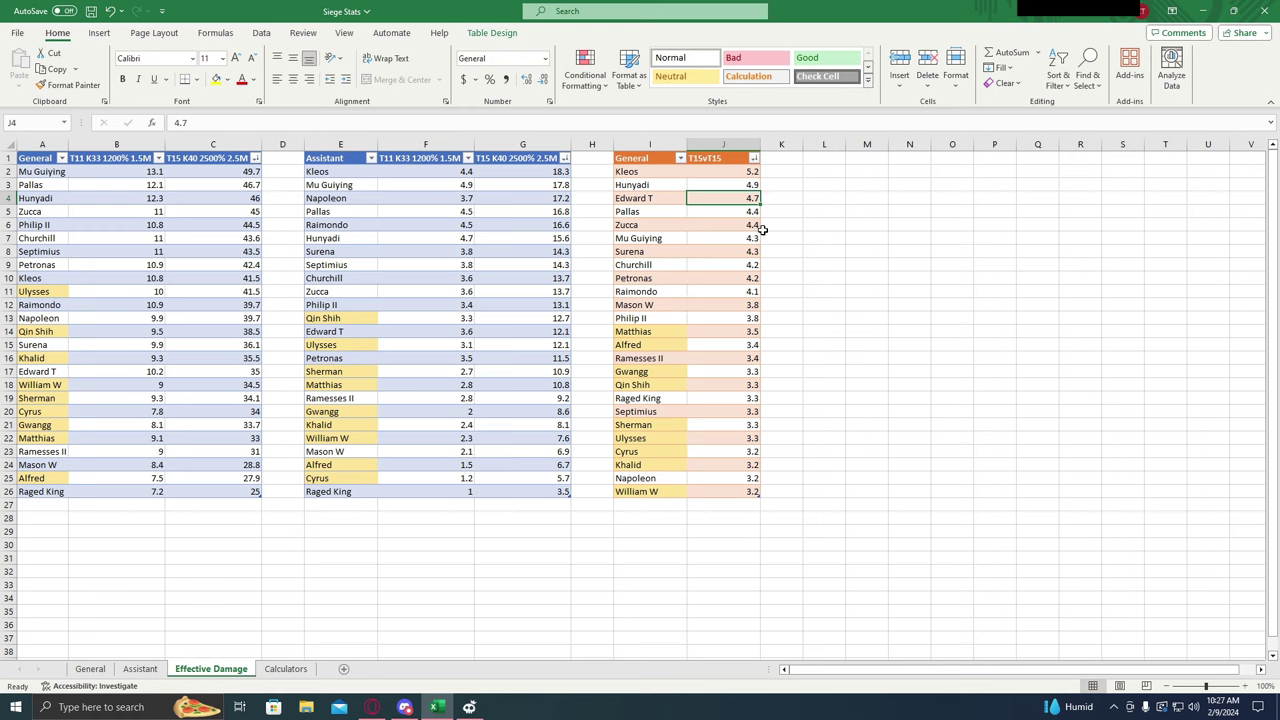
Step: Go through the generals in the T15vT15 ranking one by one from Zucca and Mu Guiying down to Philip II
left_click(661, 224)
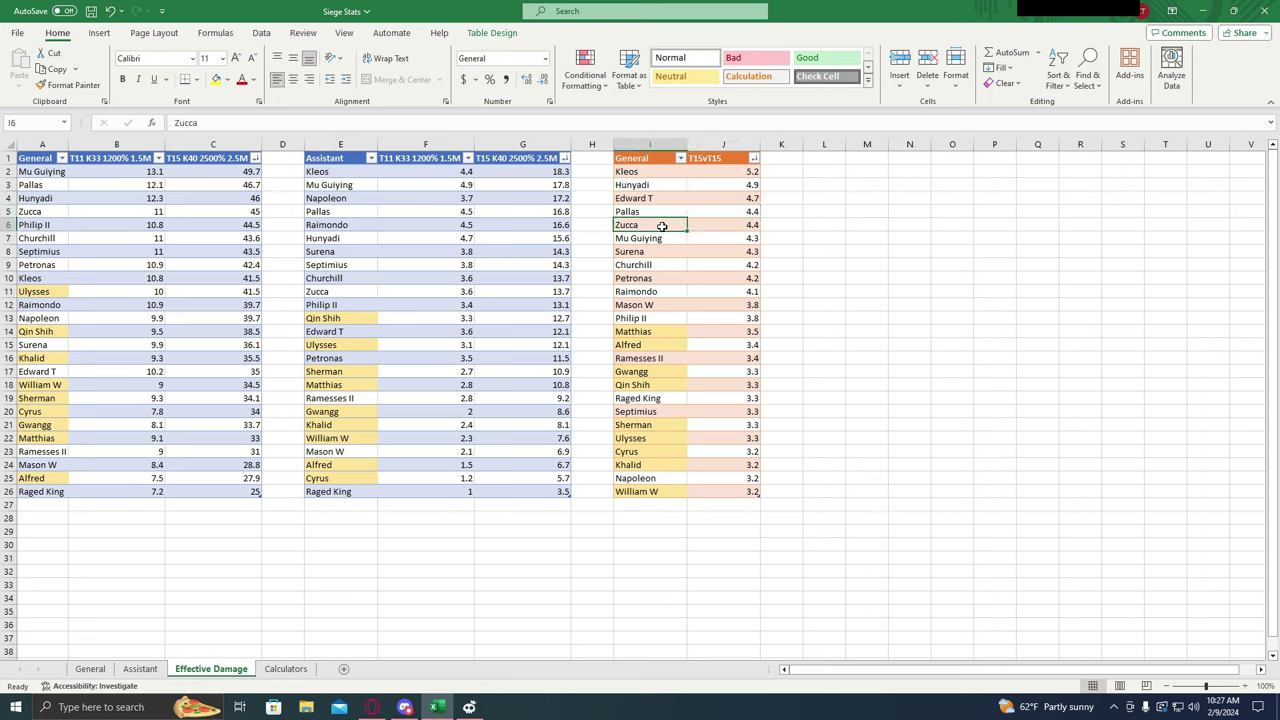
left_click(677, 240)
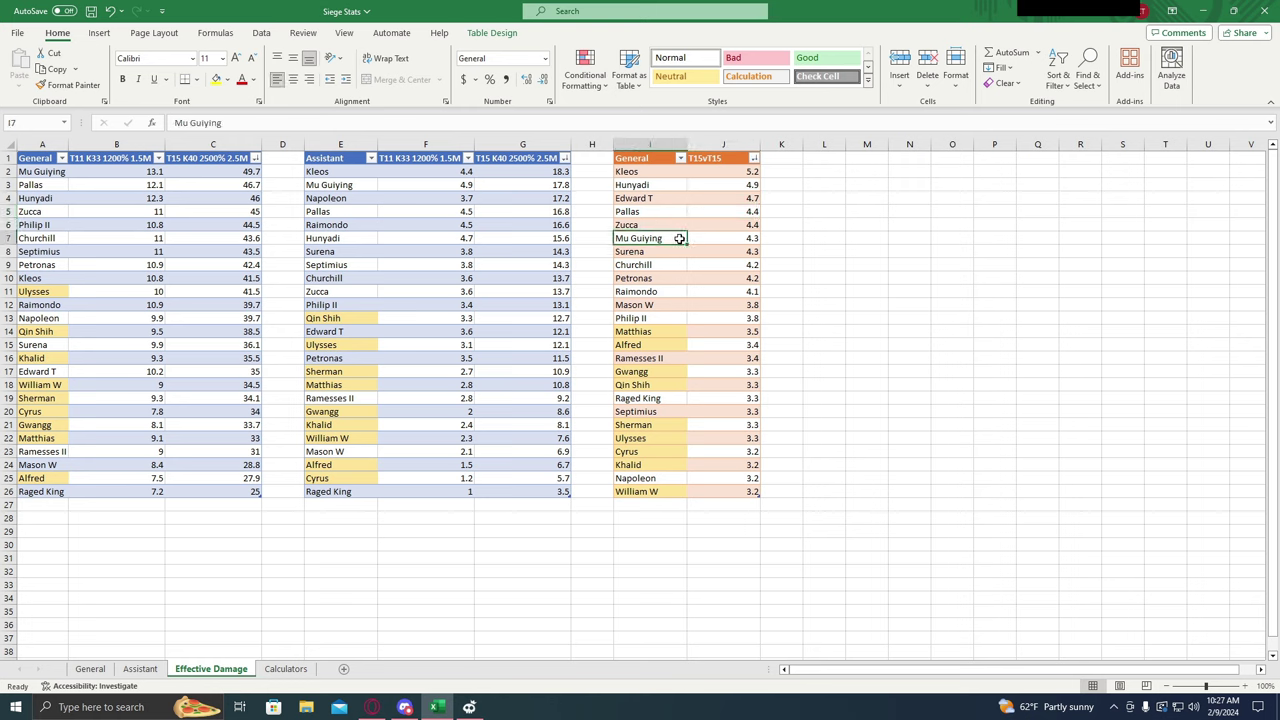
left_click(660, 251)
left_click(661, 264)
left_click(665, 277)
left_click(673, 291)
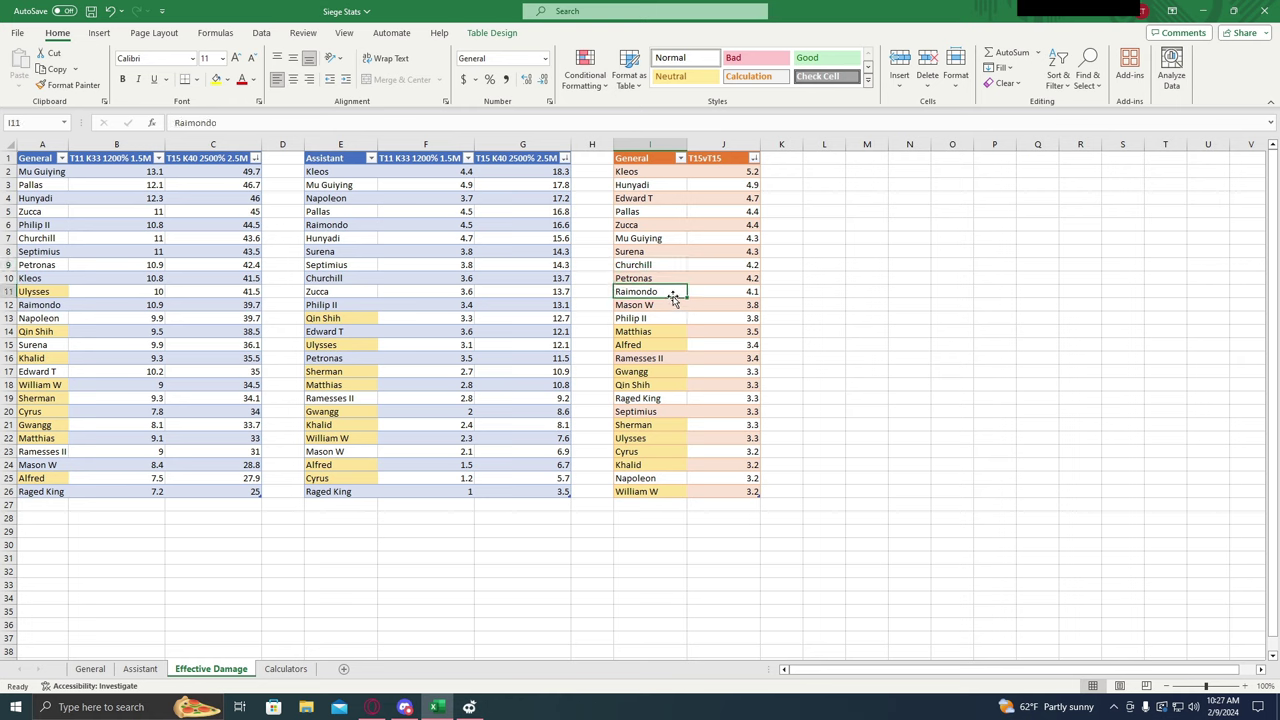
left_click(676, 303)
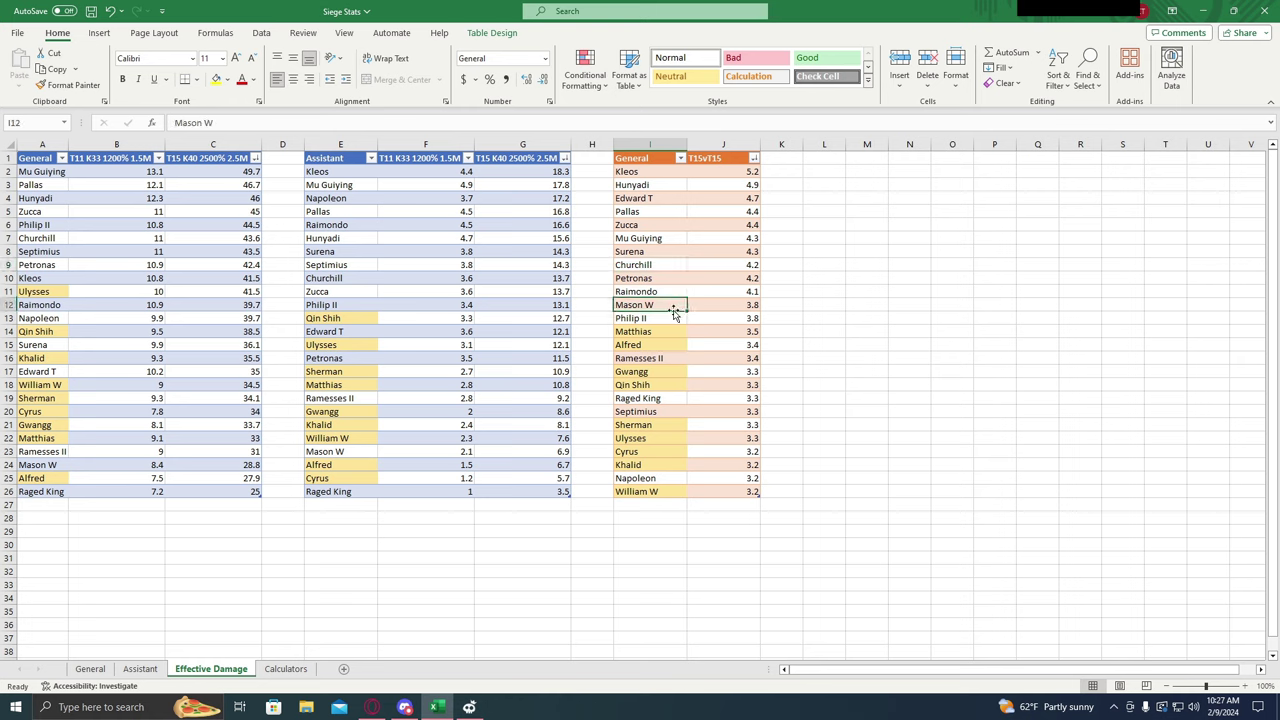
left_click(670, 316)
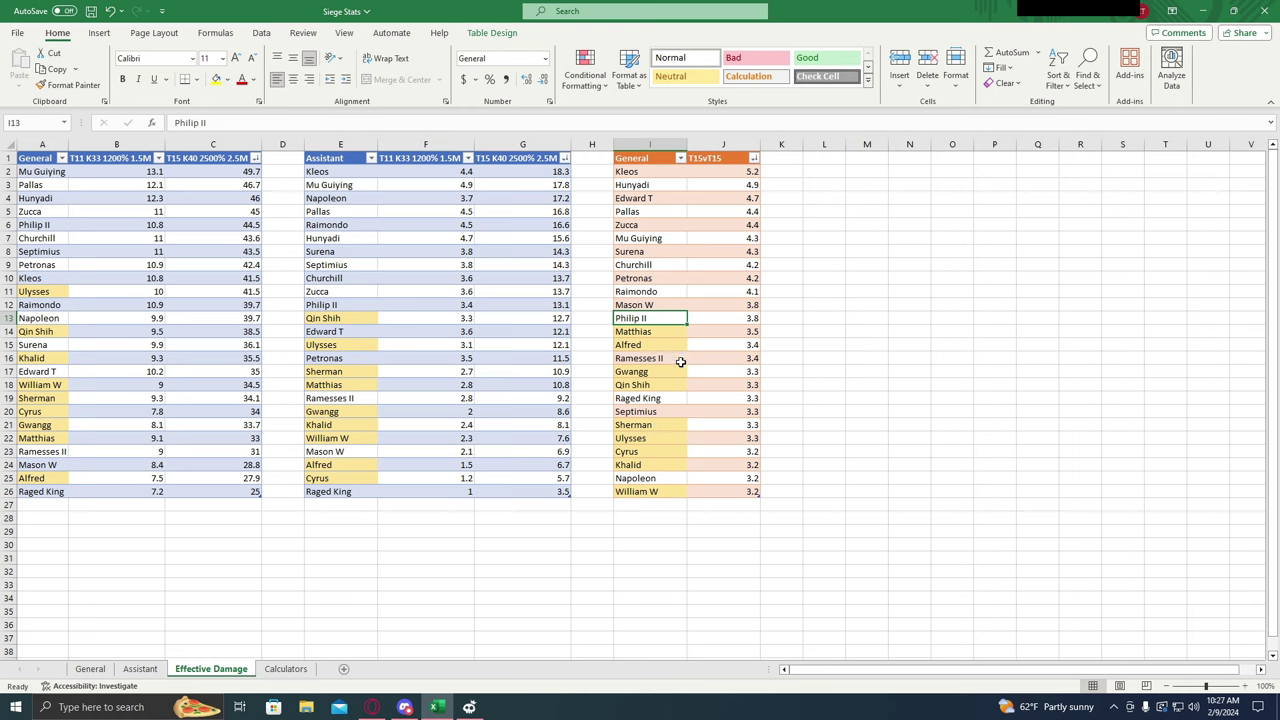